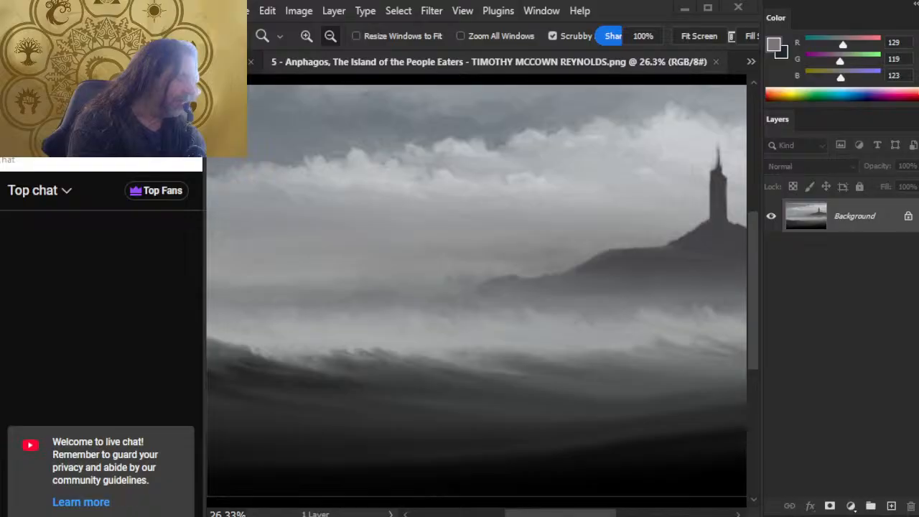
Switch to the YouTube page in Chrome and like the live stream "D&D 5e24 Color Mana - Updating Theros Piety"
key("alt+Tab")
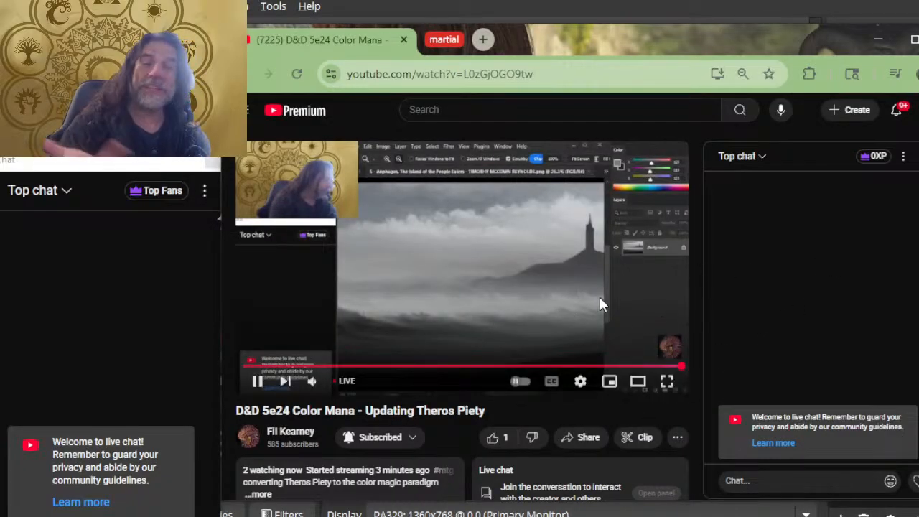
scroll(508, 325, "down", 2)
left_click(493, 305)
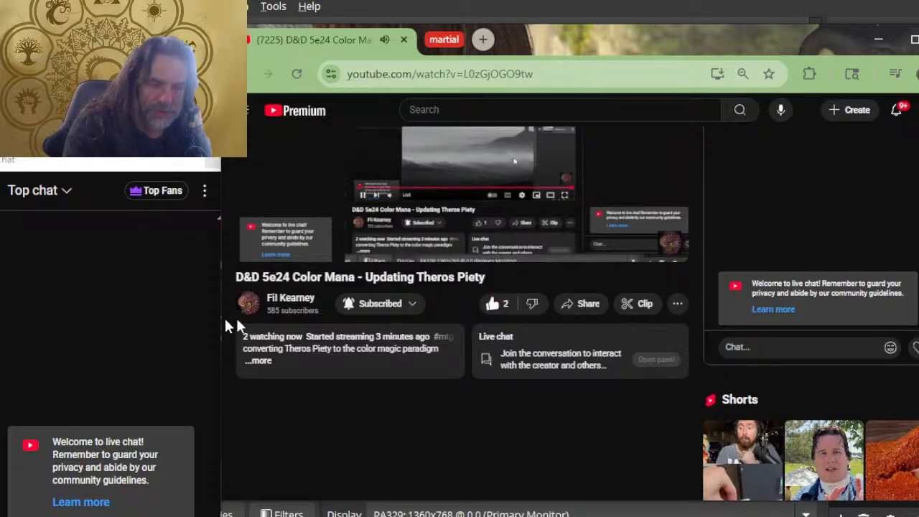
Expand the stream's description and open the DMsGuild link for the 5 color mana spell point variant rules
left_click(260, 361)
scroll(349, 302, "down", 5)
scroll(341, 395, "down", 2)
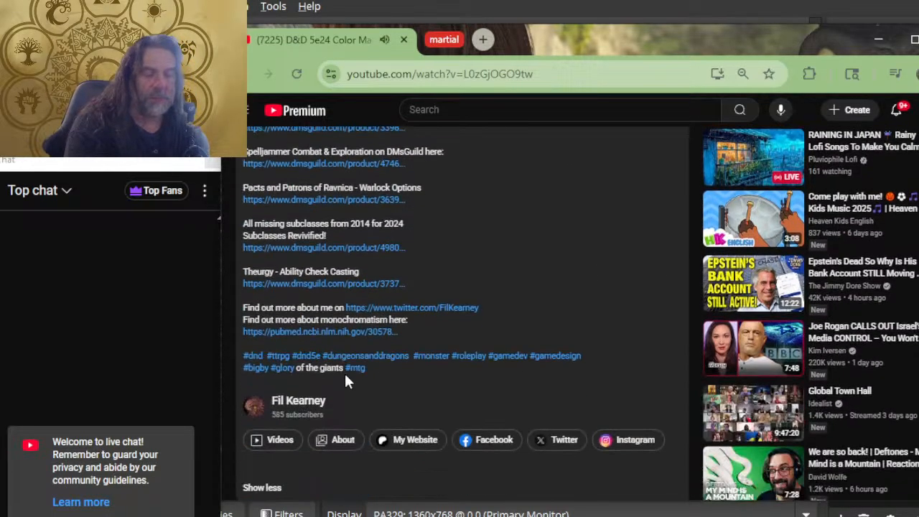
scroll(330, 366, "up", 4)
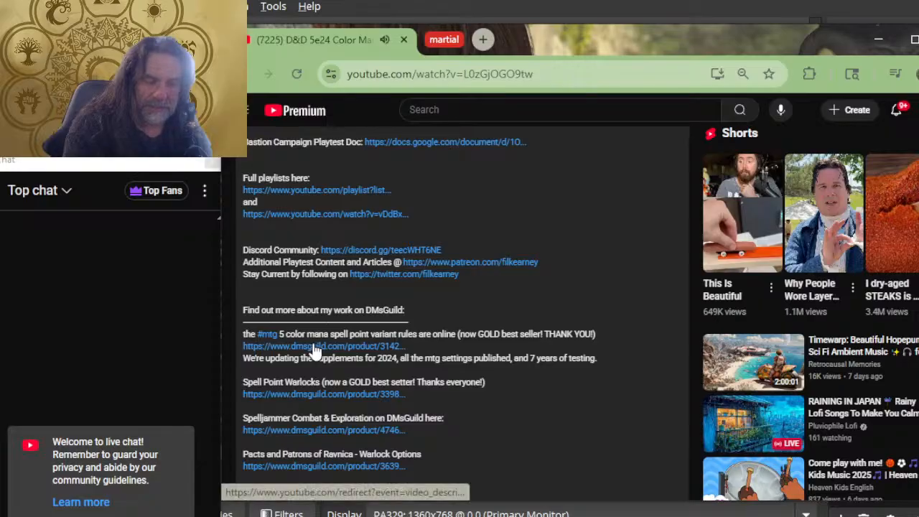
left_click(317, 346)
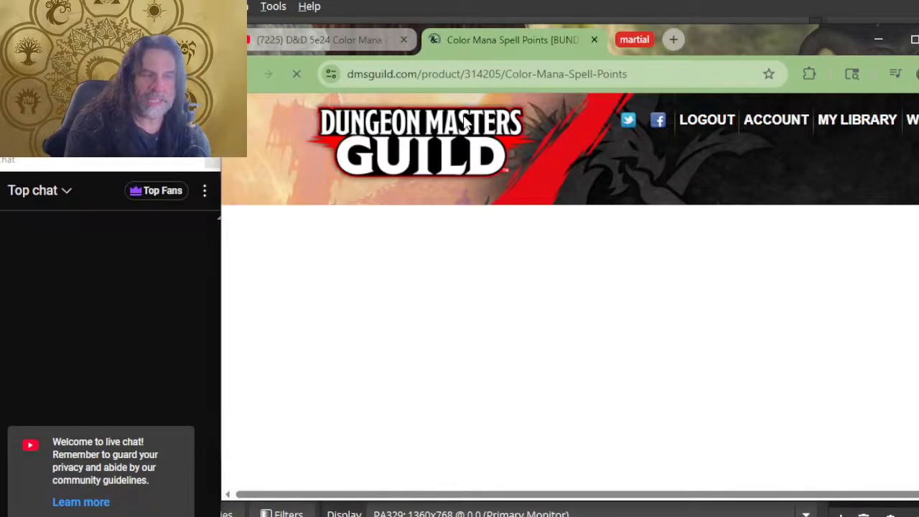
Open the Revised 5 Color Magic Spell List product from the bundle's titles and bring up its quick preview
scroll(568, 284, "down", 2)
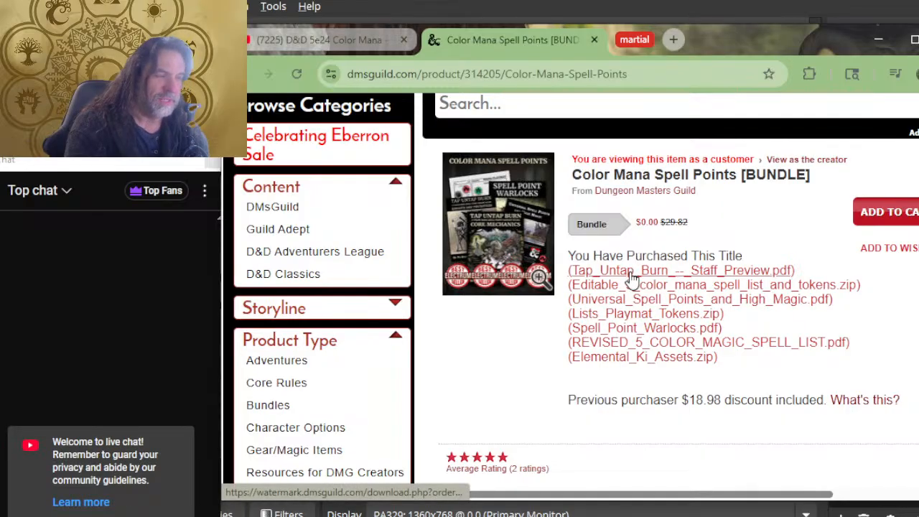
scroll(589, 327, "down", 5)
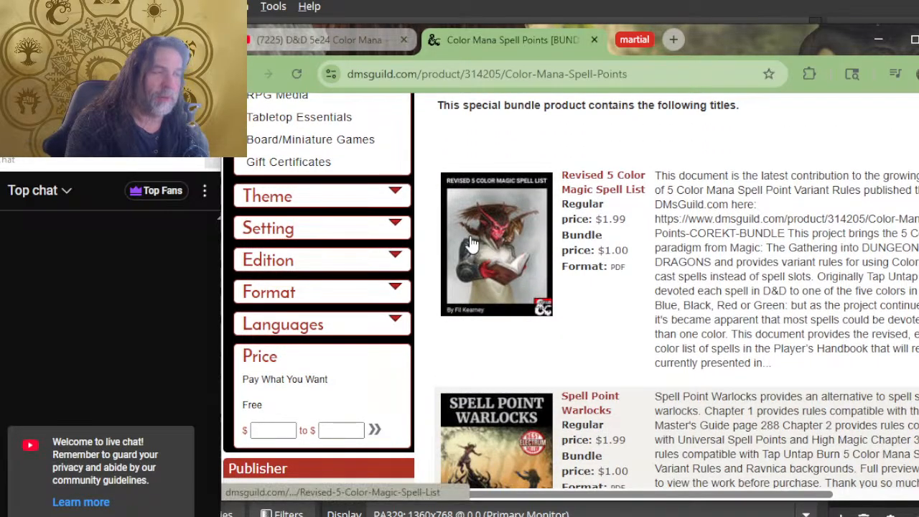
left_click(600, 183)
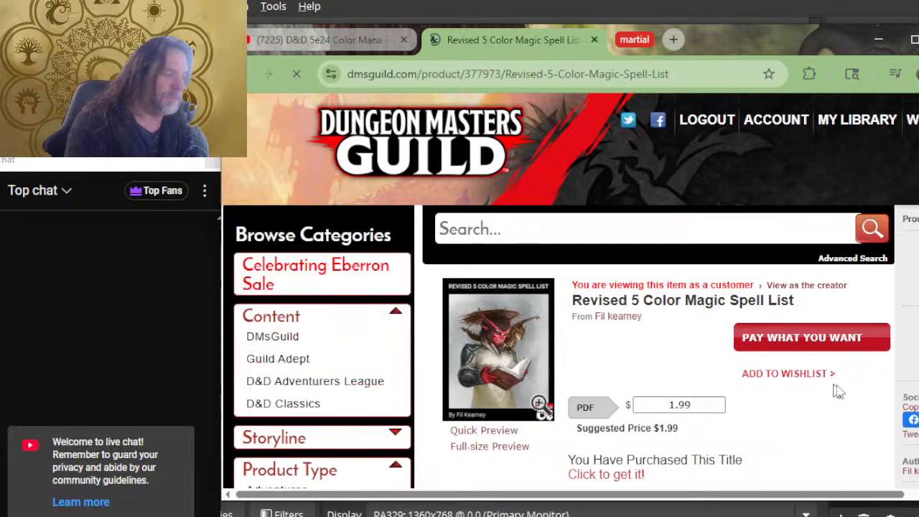
scroll(689, 344, "down", 2)
left_click(499, 323)
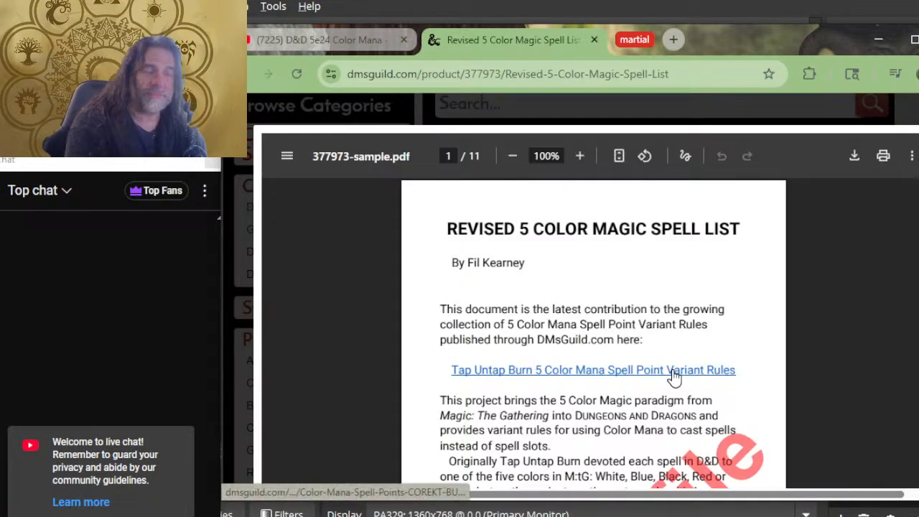
Enlarge the sample PDF and read the sections on the five colors, aspects of magic and damage types by color
scroll(686, 369, "up", 3)
scroll(687, 369, "down", 2)
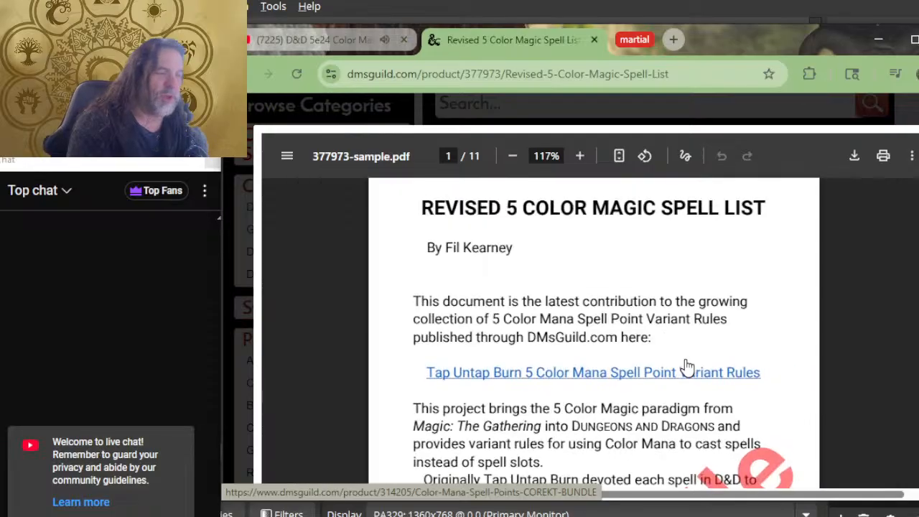
scroll(646, 318, "down", 4)
scroll(521, 301, "down", 10)
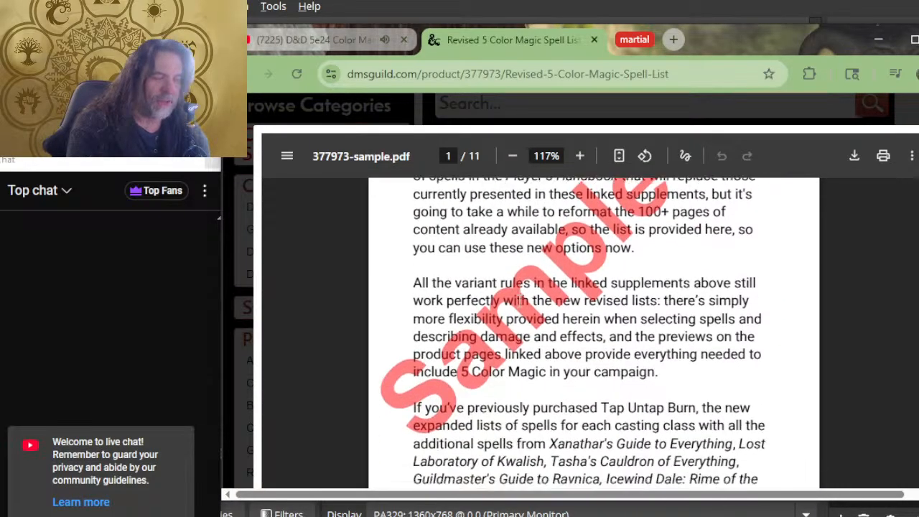
scroll(515, 316, "down", 3)
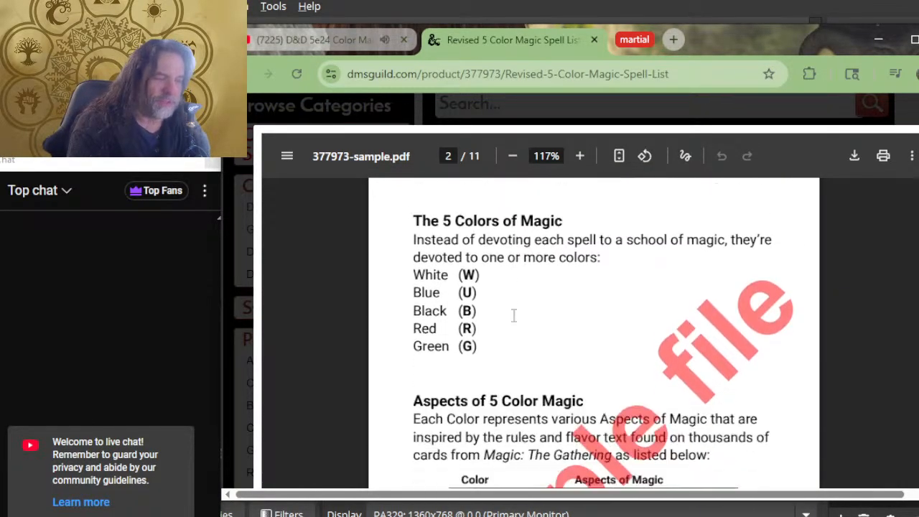
scroll(535, 299, "down", 3)
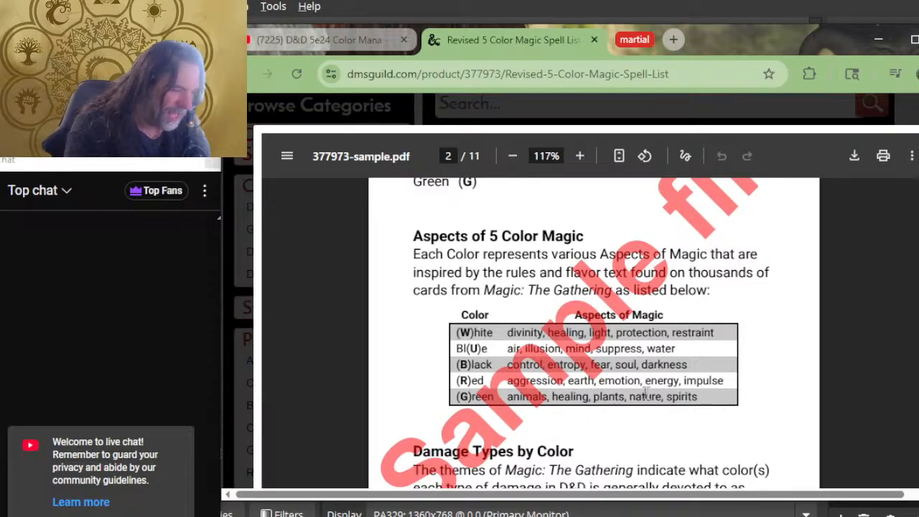
left_click_drag(564, 396, 562, 395)
left_click(561, 395)
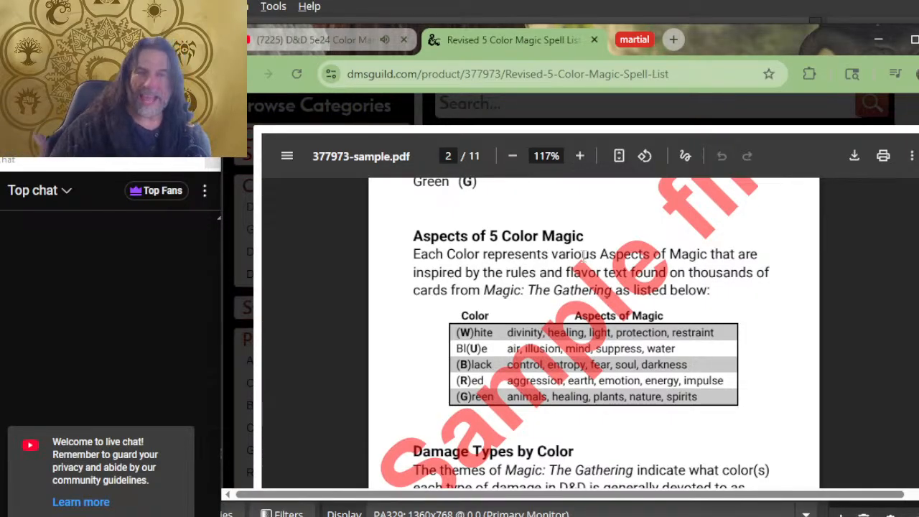
scroll(583, 255, "down", 5)
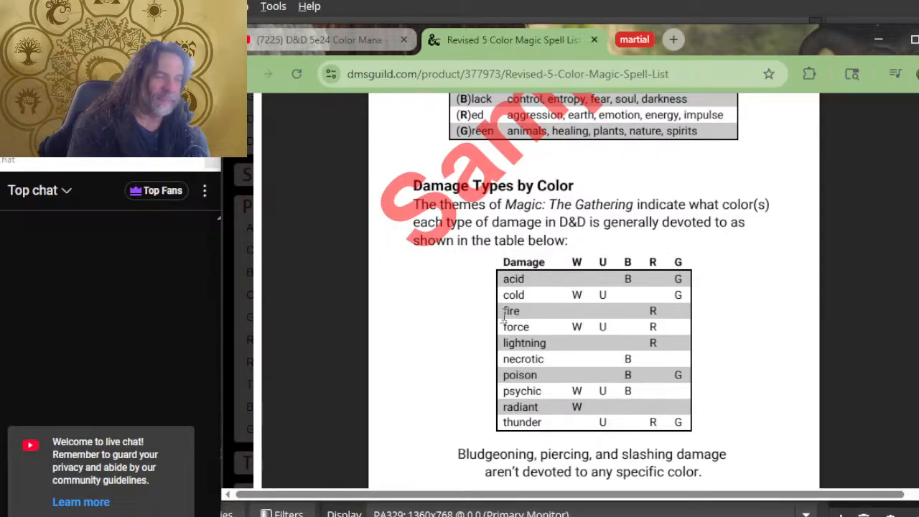
scroll(581, 359, "up", 2)
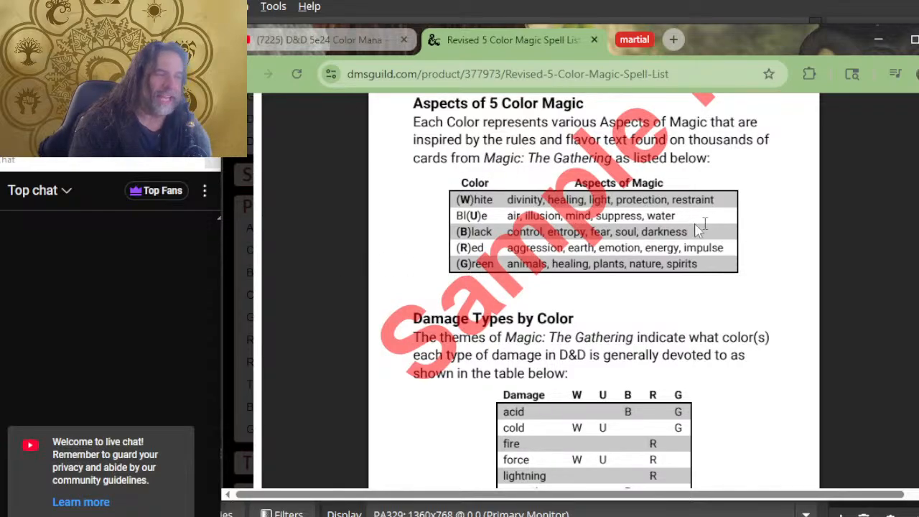
Examine the 5 Color Magic Spell List tables in the sample, from the cantrips to the level 3 spells
scroll(610, 220, "down", 5)
scroll(603, 224, "down", 5)
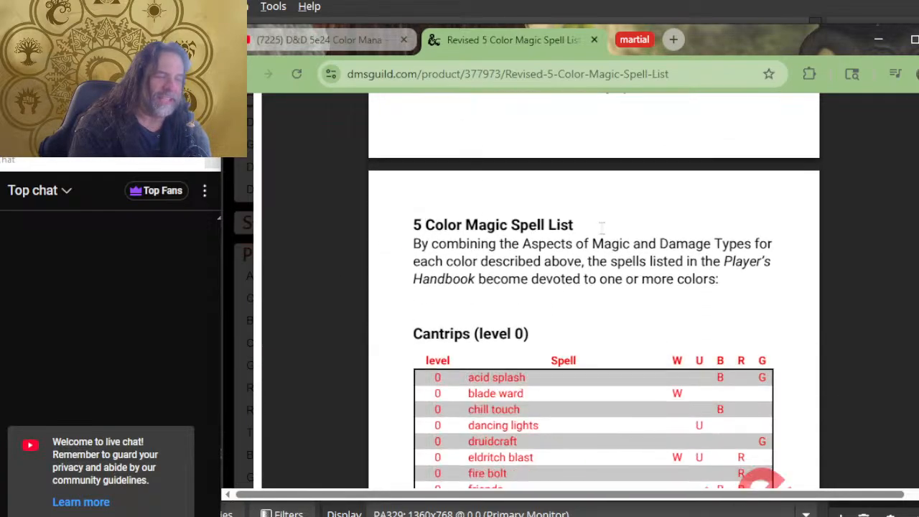
scroll(601, 232, "up", 2)
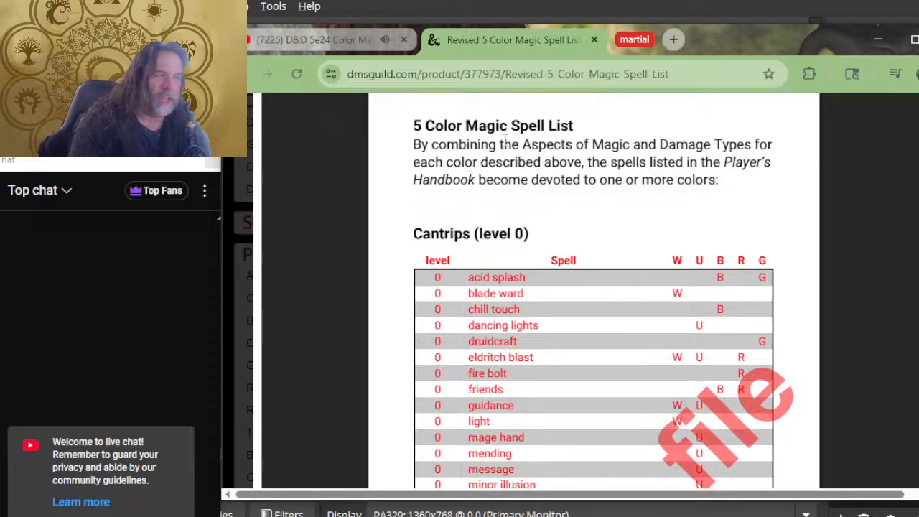
scroll(682, 216, "down", 4)
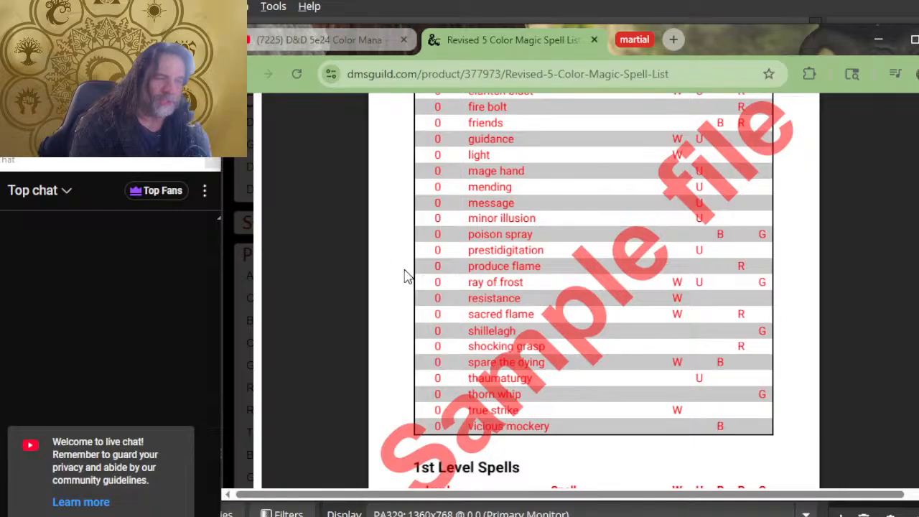
left_click_drag(758, 266, 718, 269)
double_click(563, 267)
left_click(561, 265)
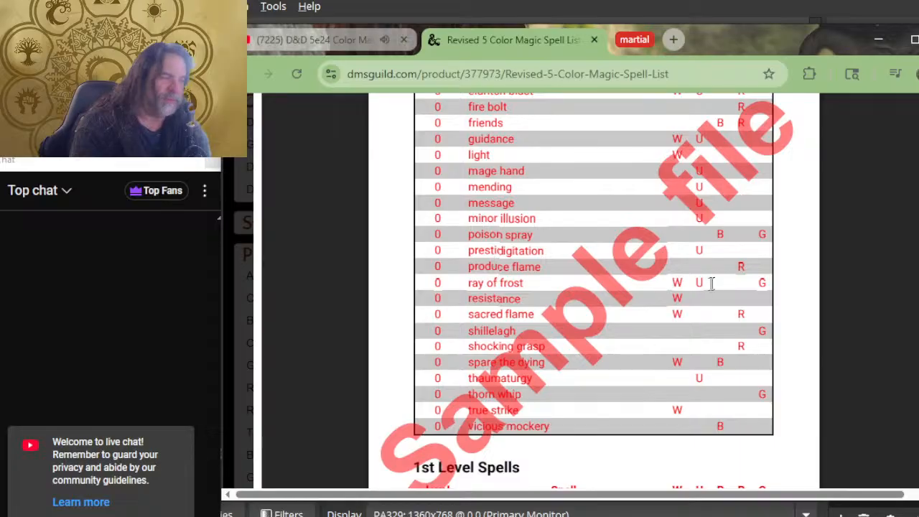
scroll(585, 284, "down", 15)
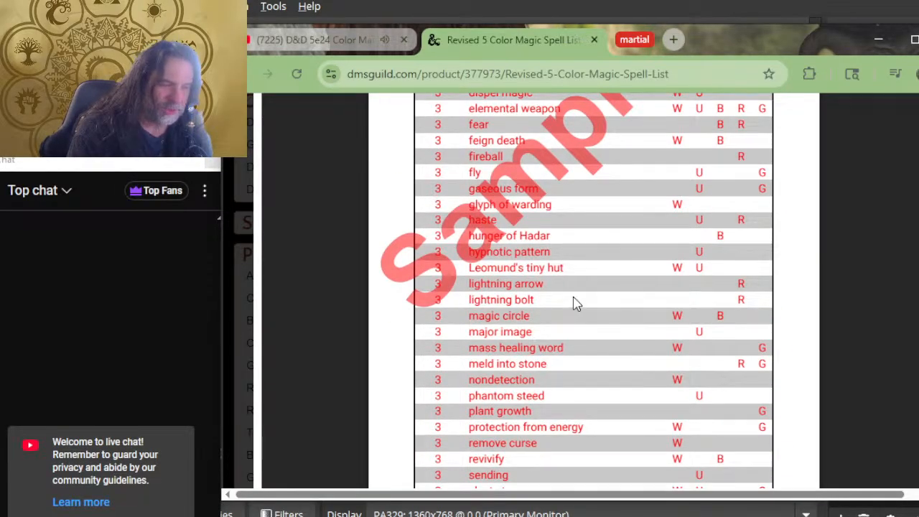
scroll(574, 302, "up", 3)
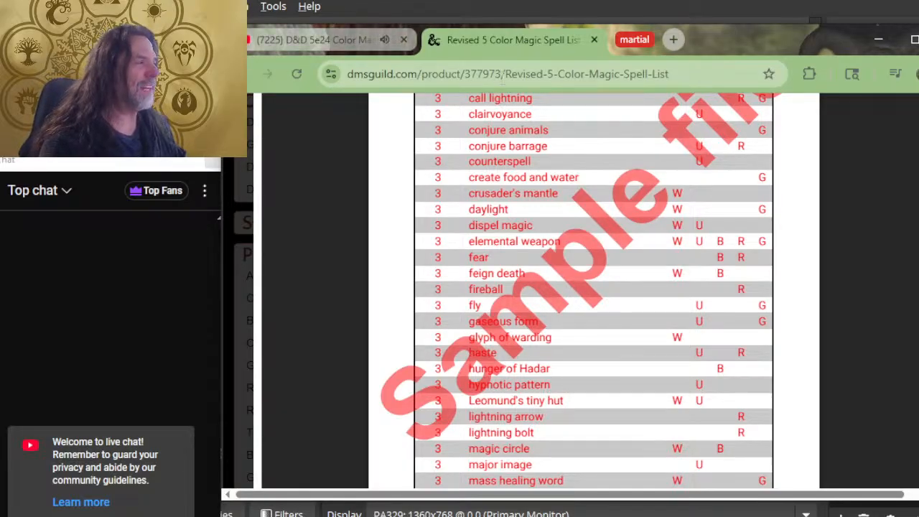
Close the spell list product page and open the 5e24 Color Mana Playtest Doc from the stream's description
left_click(593, 39)
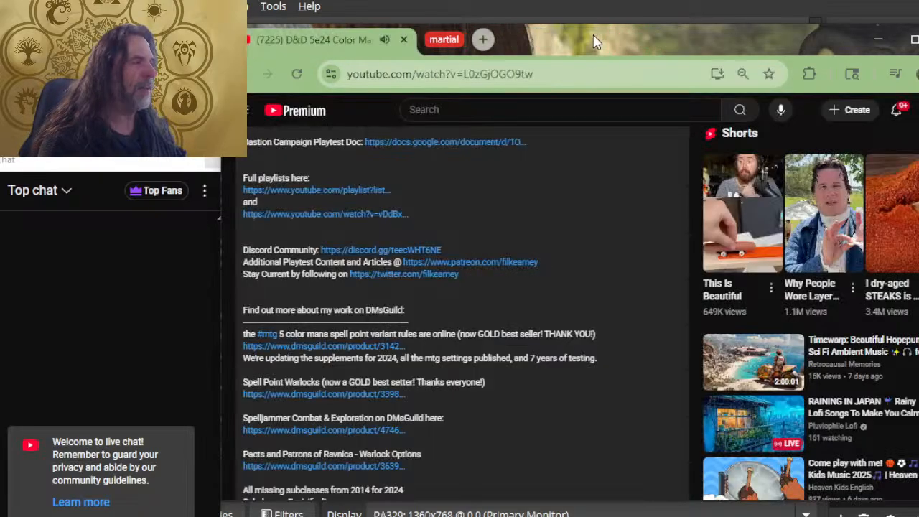
scroll(356, 227, "up", 2)
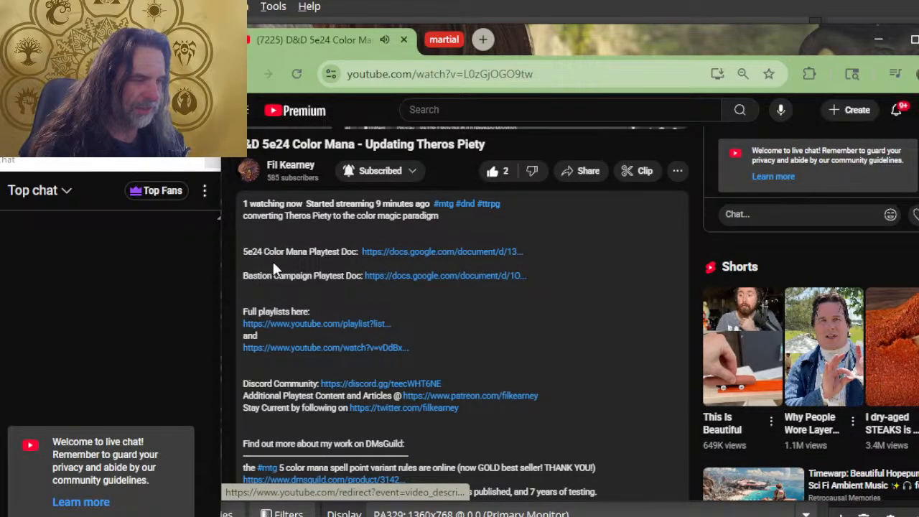
left_click(396, 252)
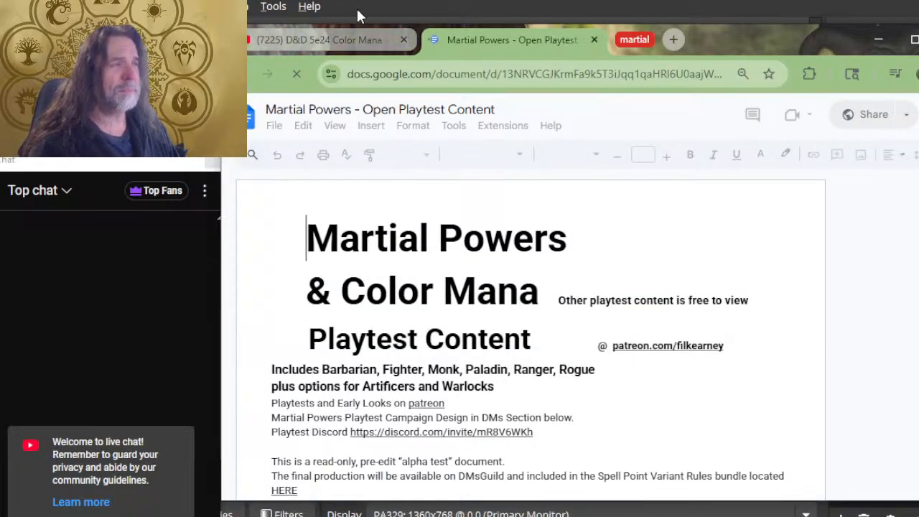
Separate the YouTube stream and the Martial Powers playtest document into their own browser windows and reposition them
left_click_drag(345, 43, 321, 273)
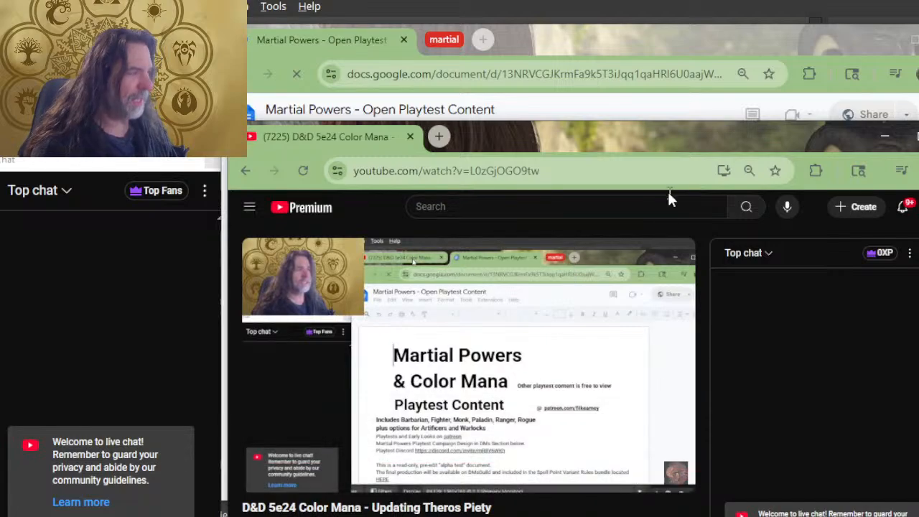
mouse_move(645, 135)
left_mouse_down()
mouse_move(644, 115)
mouse_move(633, 123)
left_mouse_up()
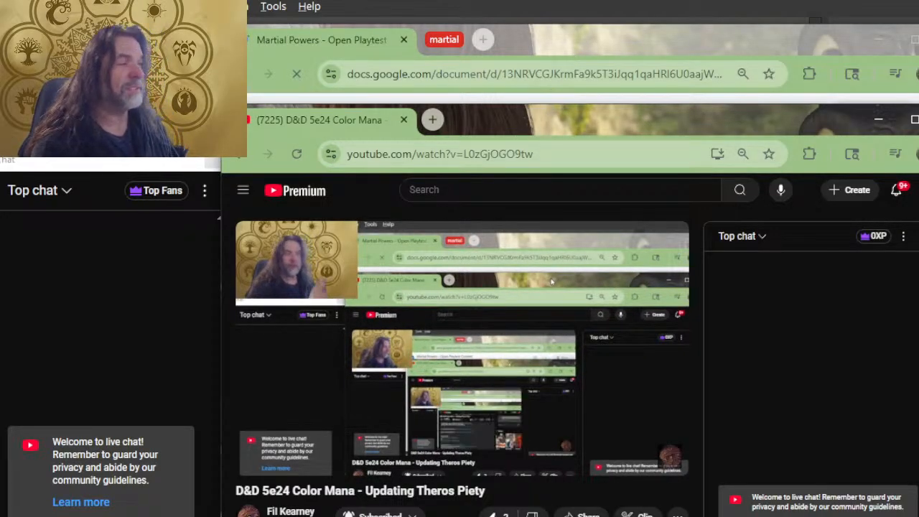
left_click(351, 40)
left_click_drag(350, 39, 372, 103)
left_click_drag(505, 105, 497, 80)
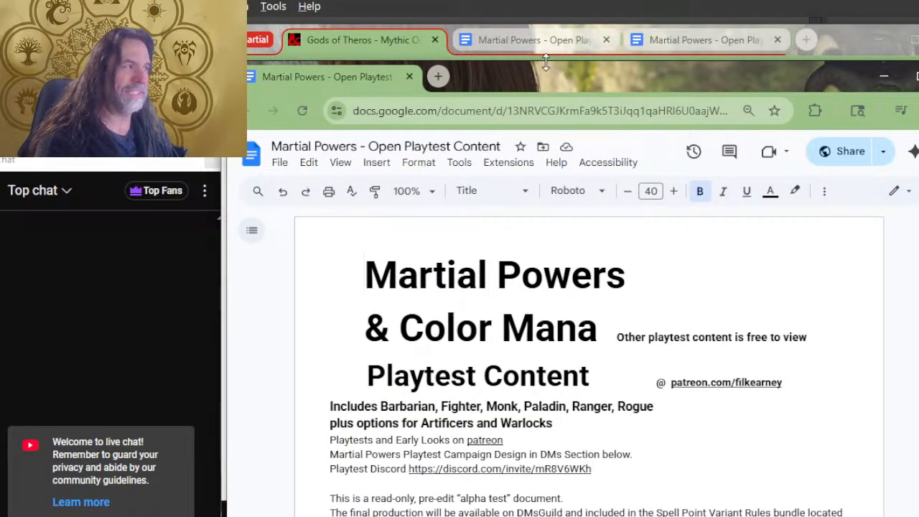
left_click_drag(546, 67, 543, 18)
Examine the college bonus powers, credits and benefits in the playtest document, including Witherbloom, Silverquill and Prismari
key("alt+Tab")
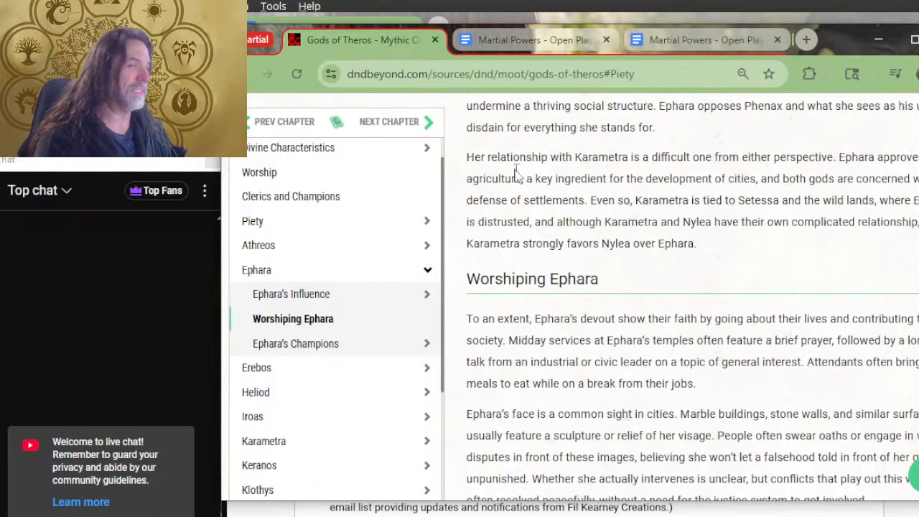
key("alt+Tab")
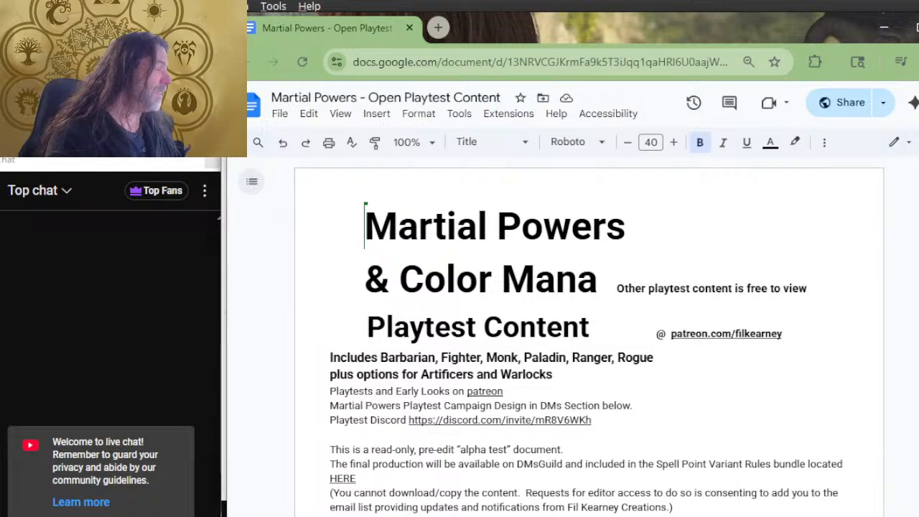
left_click_drag(918, 168, 918, 477)
scroll(691, 435, "up", 4)
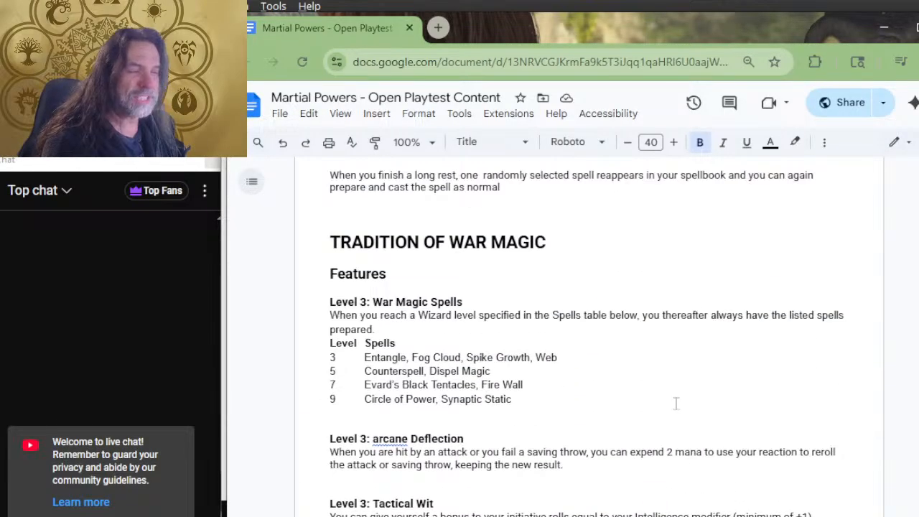
scroll(676, 404, "down", 20)
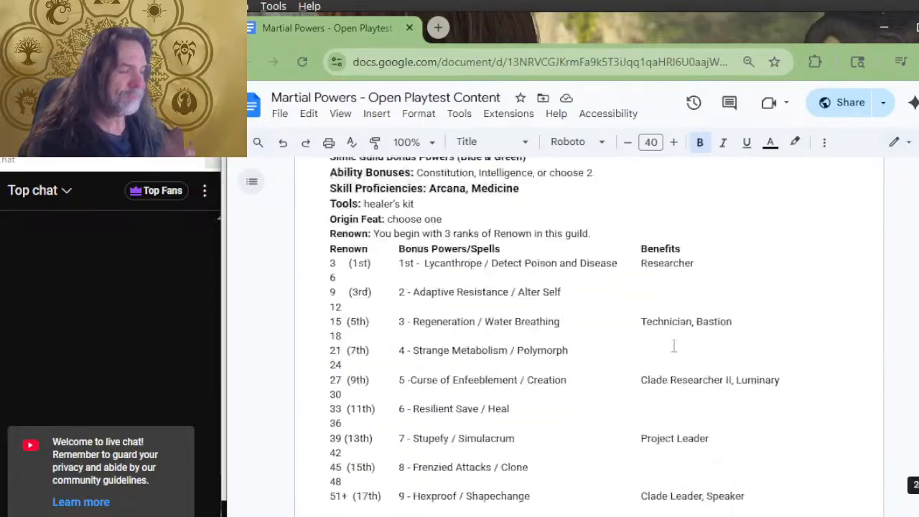
scroll(675, 338, "down", 20)
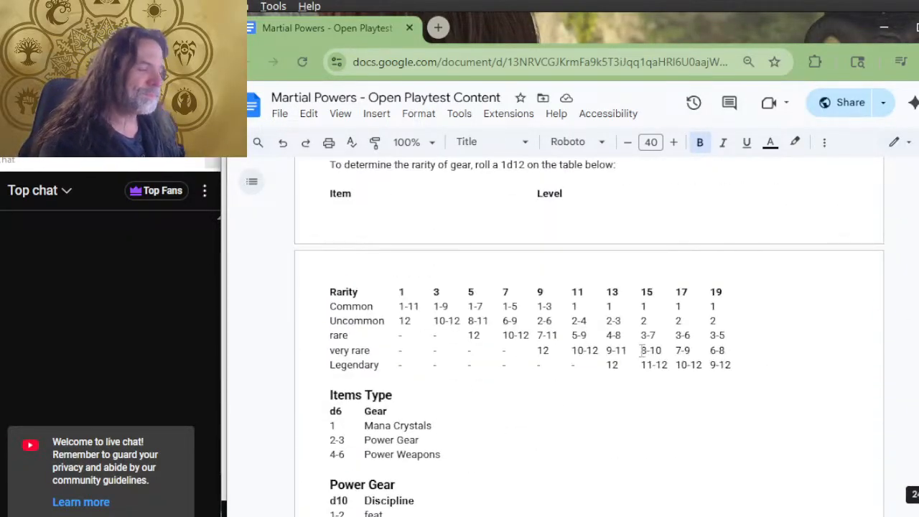
scroll(631, 375, "up", 20)
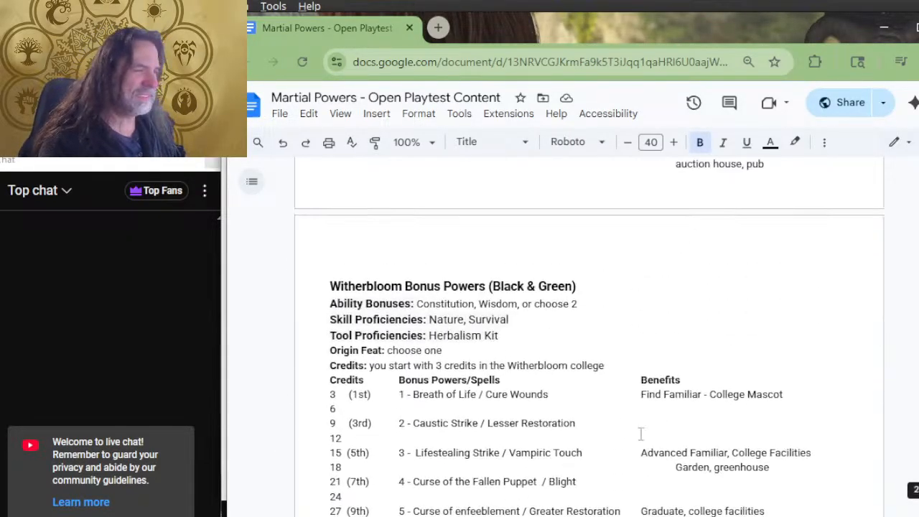
scroll(629, 460, "up", 10)
scroll(582, 458, "down", 20)
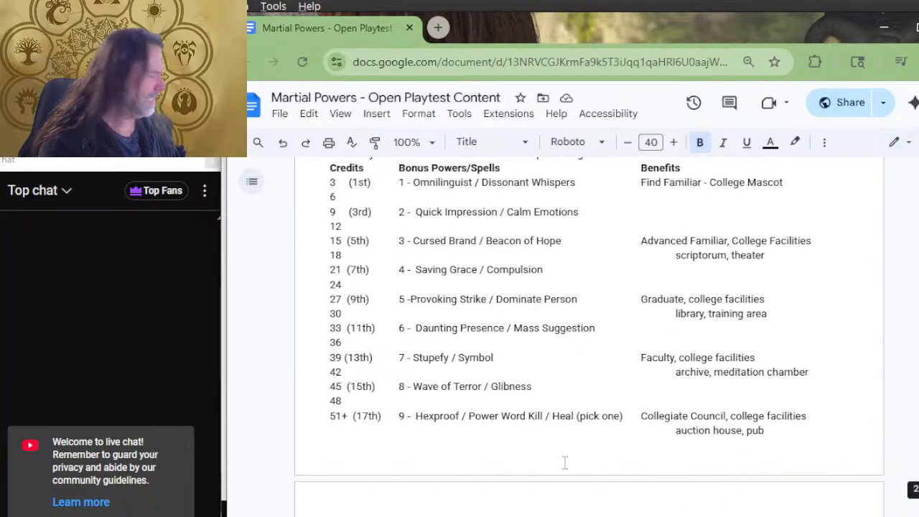
scroll(572, 464, "up", 5)
scroll(593, 367, "down", 9)
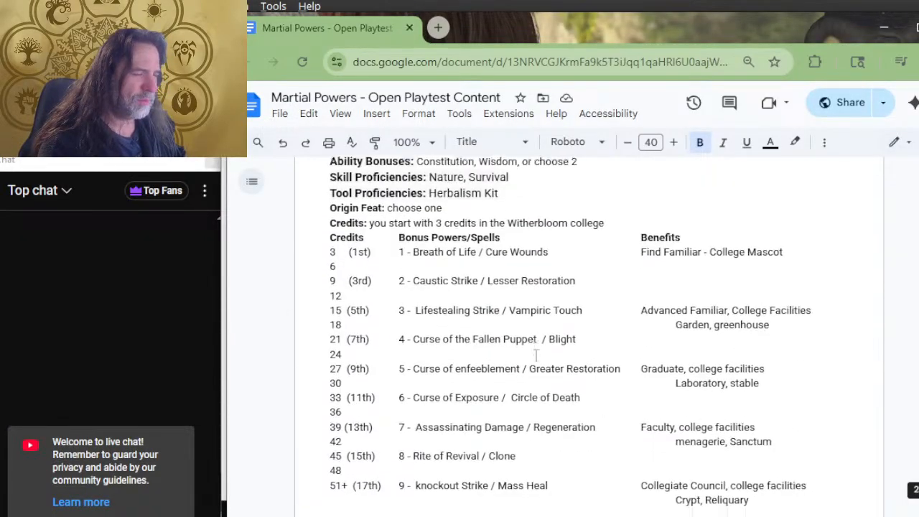
scroll(460, 294, "up", 12)
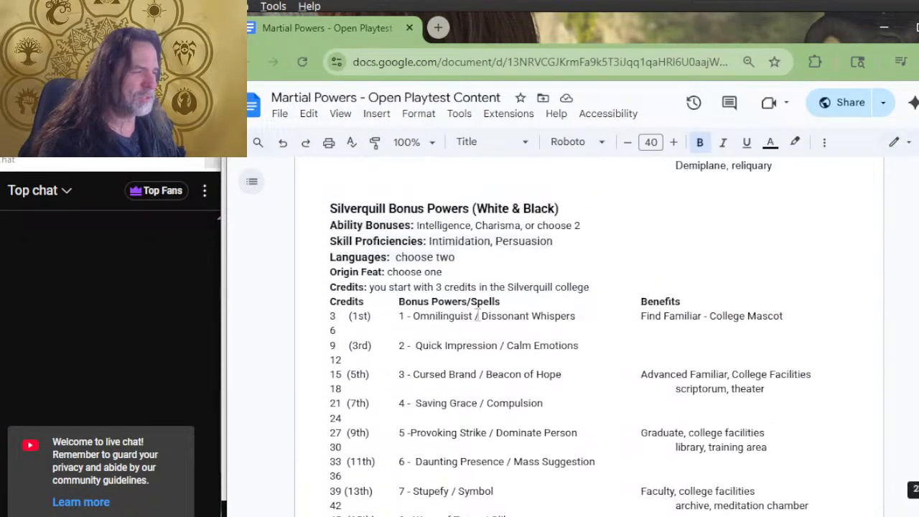
scroll(490, 316, "up", 15)
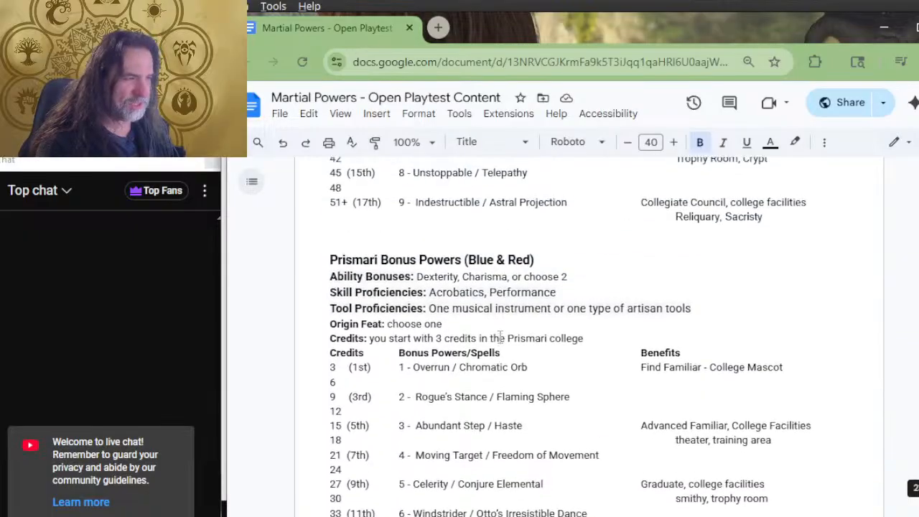
scroll(501, 339, "up", 15)
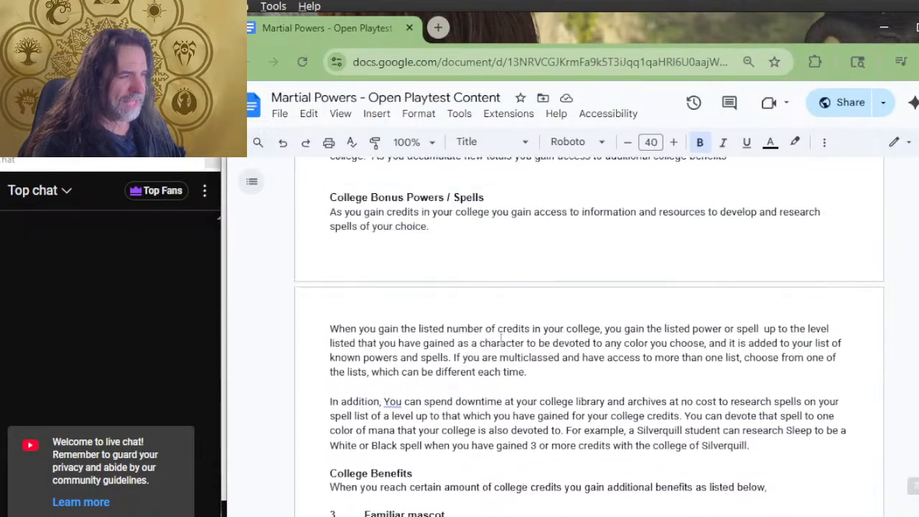
Review the guild bonus powers and Renown tables in the playtest document, starting from the Simic Combine section
scroll(501, 338, "up", 4)
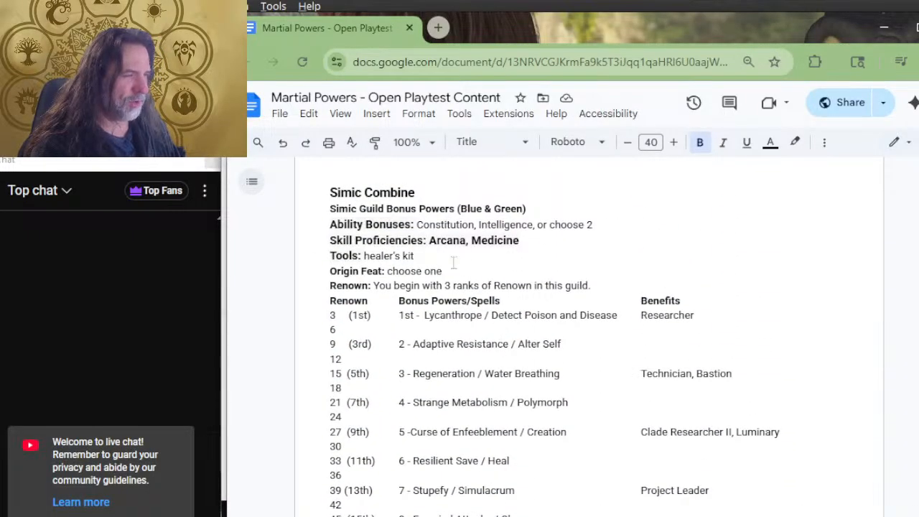
scroll(454, 263, "up", 6)
scroll(514, 273, "up", 2)
scroll(517, 268, "up", 2)
scroll(506, 258, "up", 3)
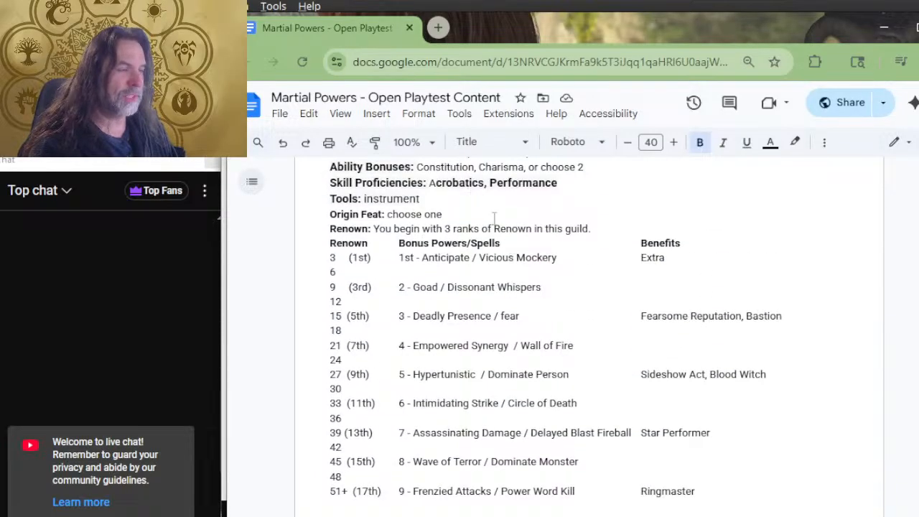
scroll(502, 230, "up", 2)
scroll(554, 260, "down", 17)
scroll(554, 259, "up", 3)
Locate the Theros color devotion lists and highlight Ephara among the White and Blue lesser gods
scroll(567, 255, "down", 20)
scroll(583, 254, "down", 10)
scroll(578, 255, "down", 15)
scroll(575, 253, "down", 15)
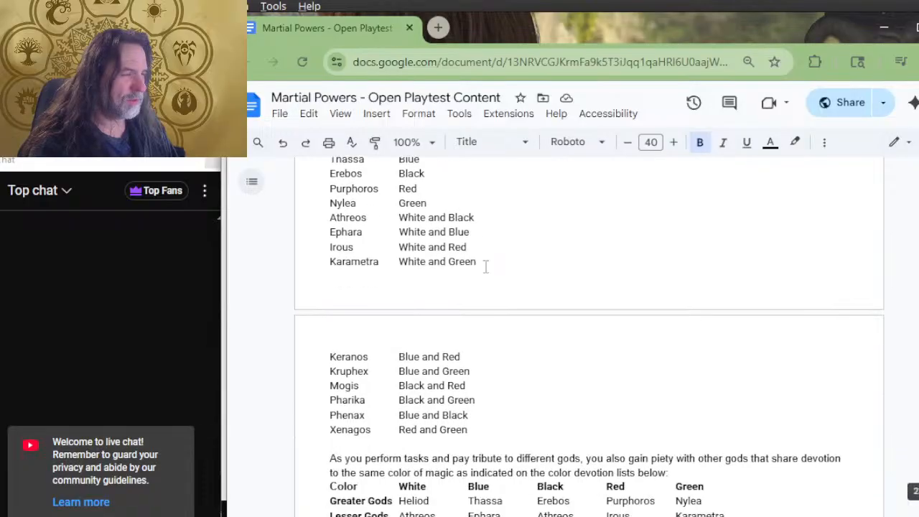
scroll(486, 265, "down", 4)
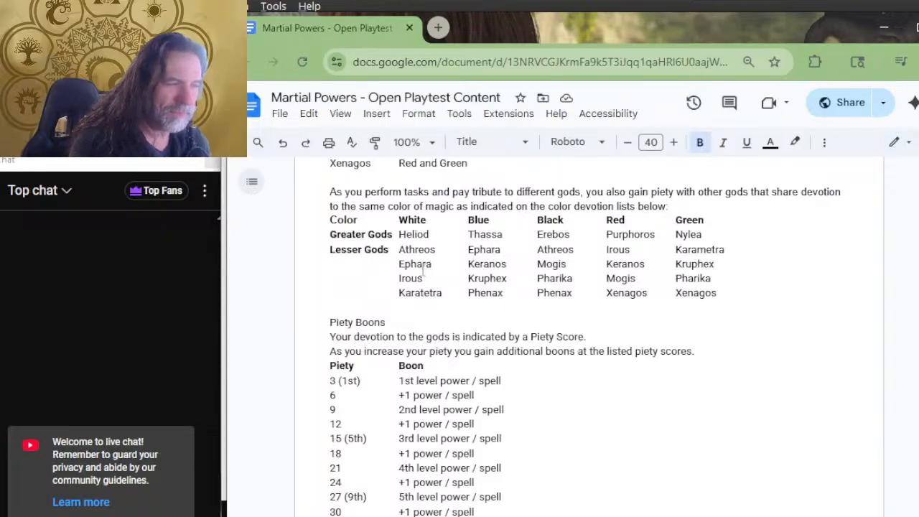
left_click_drag(429, 264, 399, 264)
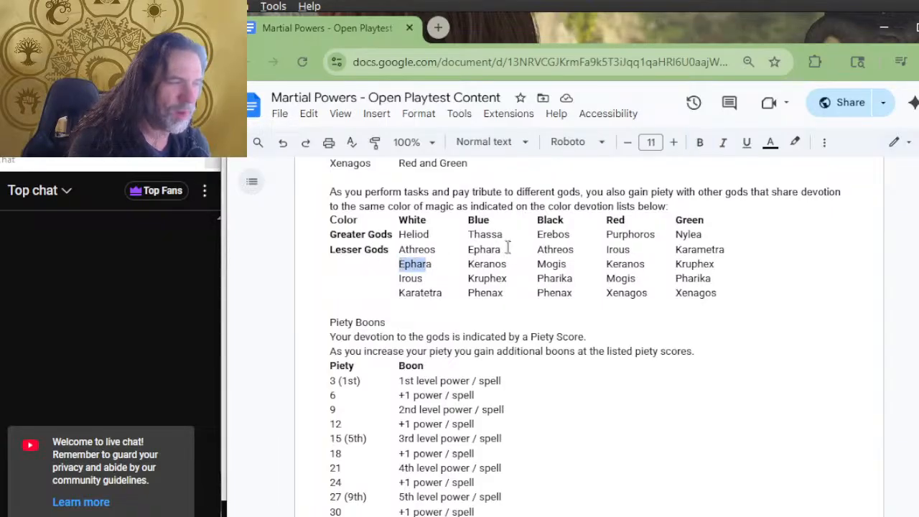
left_click_drag(509, 251, 467, 253)
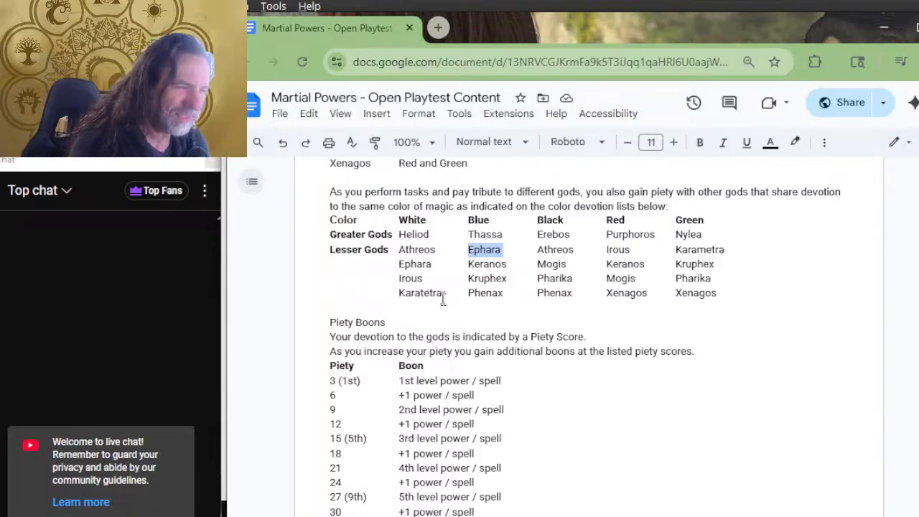
Correct the spelling of the last White lesser god in the color devotion lists to Karametra
left_click(421, 293)
key("BackSpace")
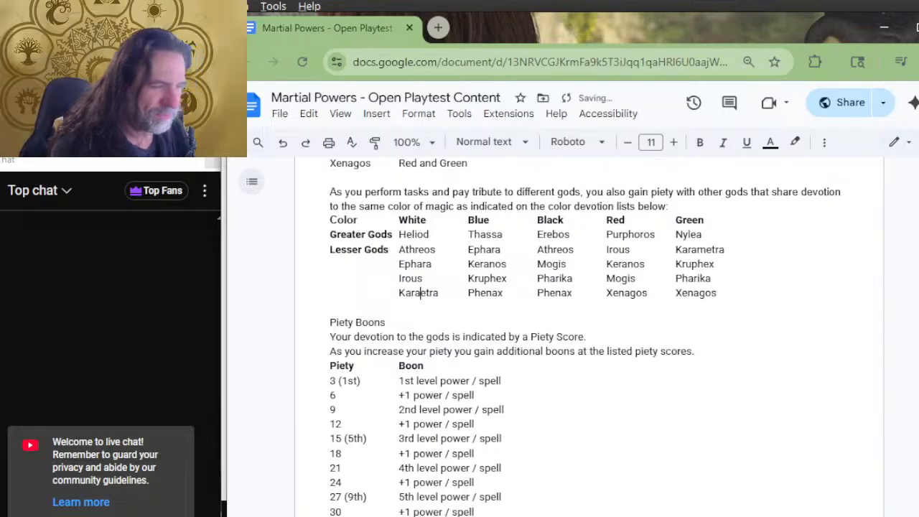
type("m")
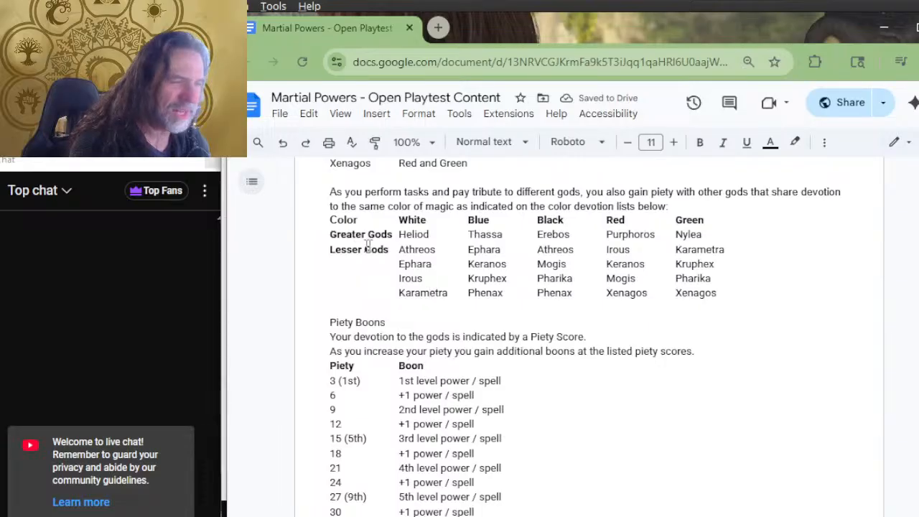
Reorder the White lesser gods so Ephara comes before Athreos, keeping the other color columns aligned
left_click_drag(436, 249, 399, 250)
key("ctrl+c")
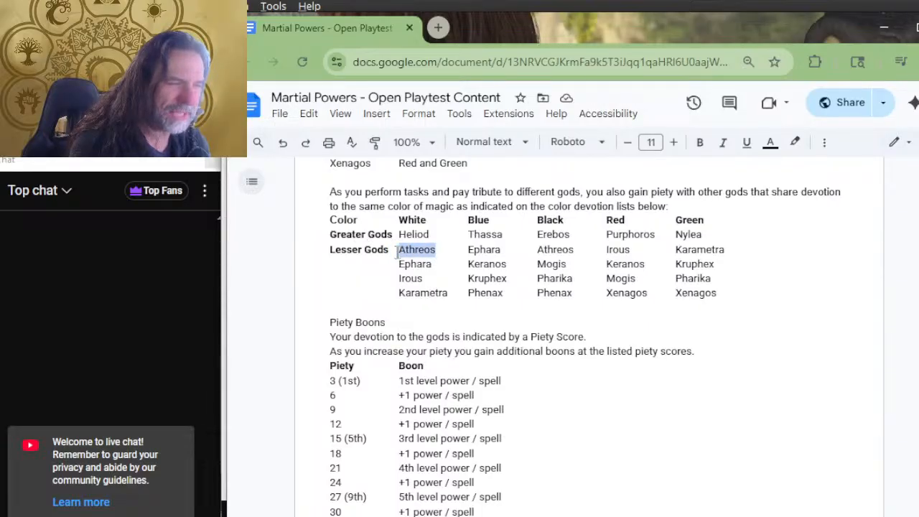
key("BackSpace")
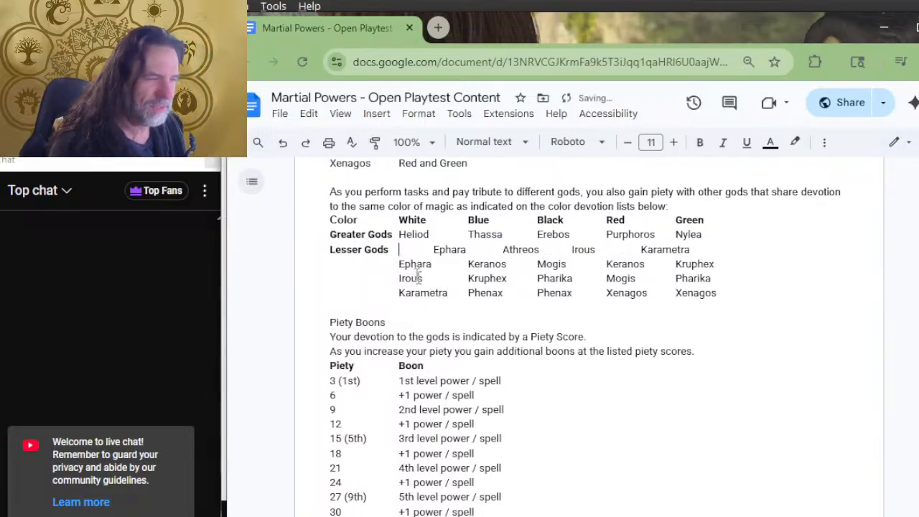
left_click(399, 263)
key("ctrl+v")
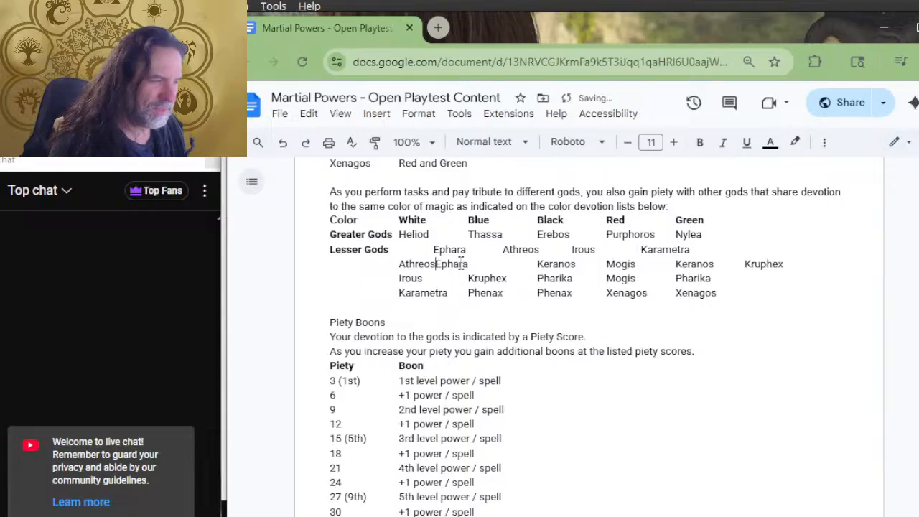
left_click_drag(469, 263, 435, 265)
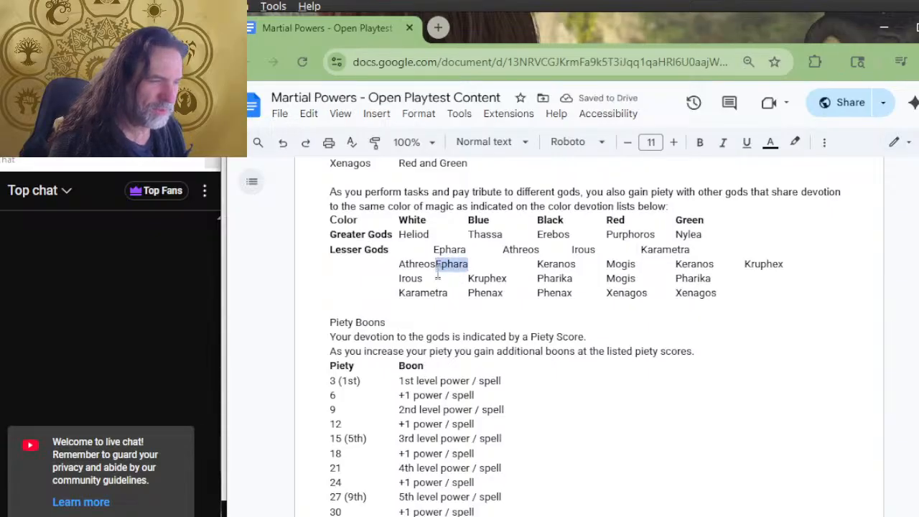
key("ctrl+x")
key("ctrl+v")
key("Tab")
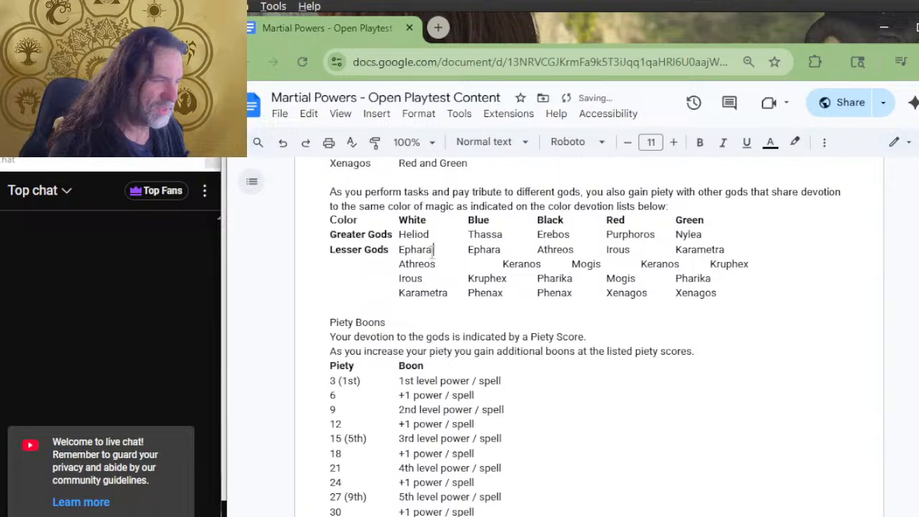
left_click(468, 265)
key("Delete")
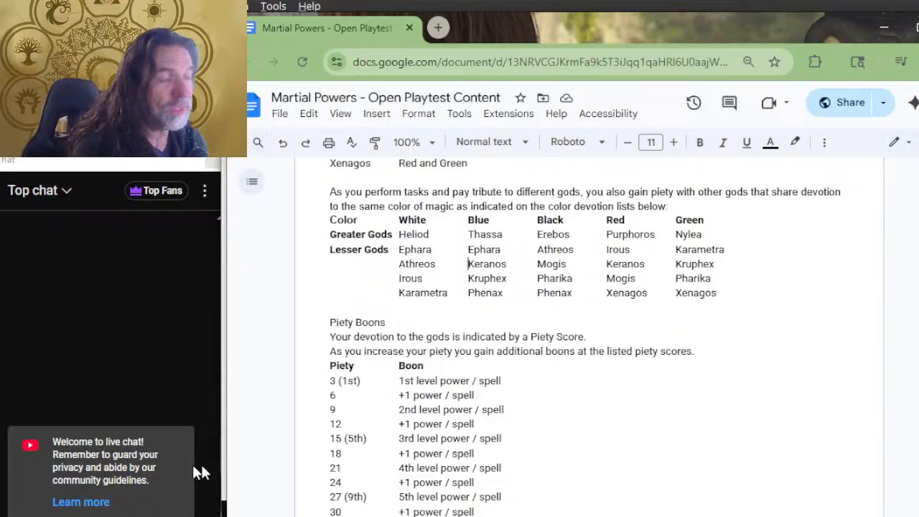
Examine the Piety Boons table alongside the color devotion lists, using White's greater god Heliod as the example
scroll(686, 216, "down", 2)
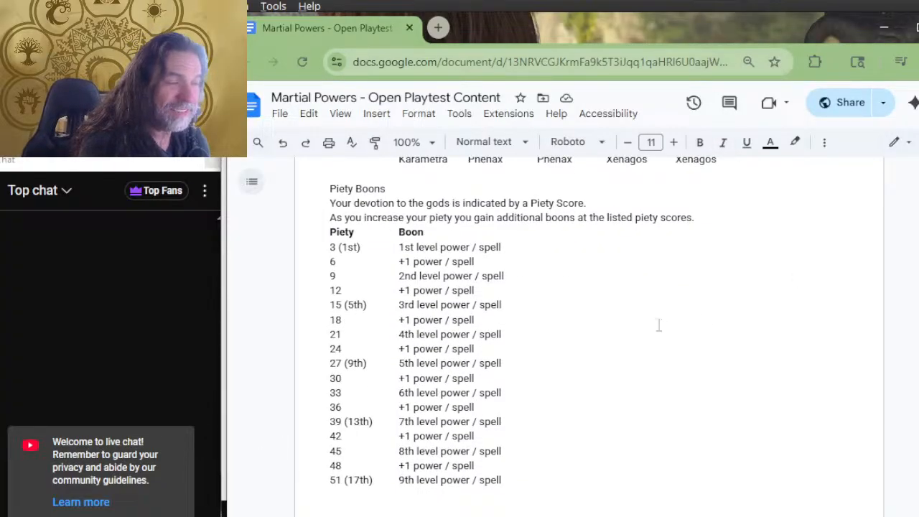
scroll(673, 208, "up", 2)
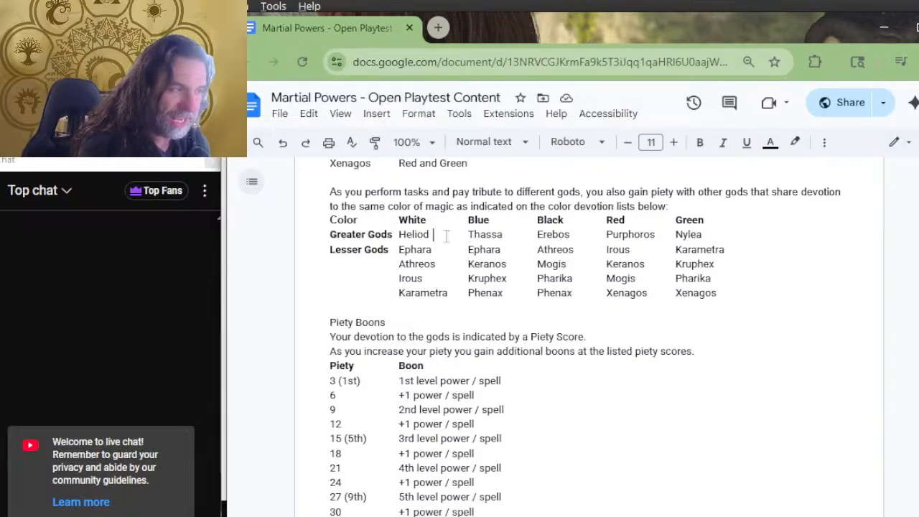
left_click(435, 239)
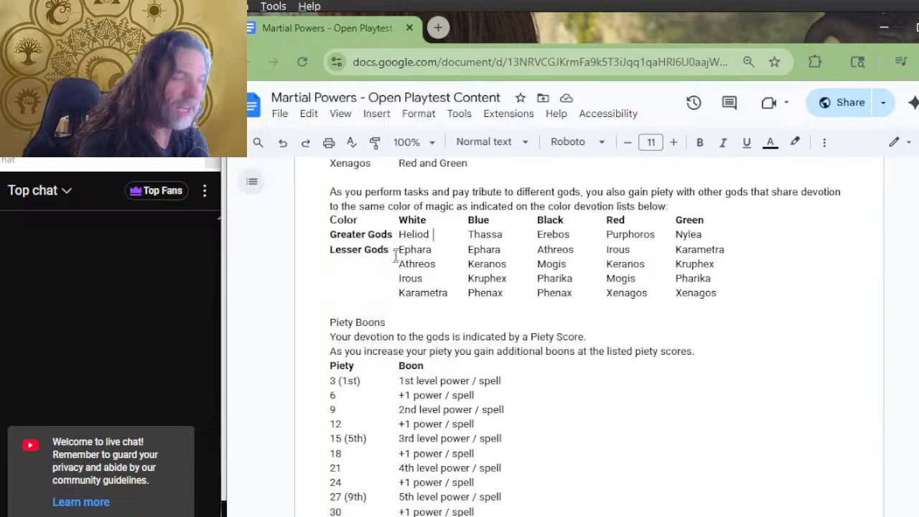
left_click_drag(431, 237, 401, 242)
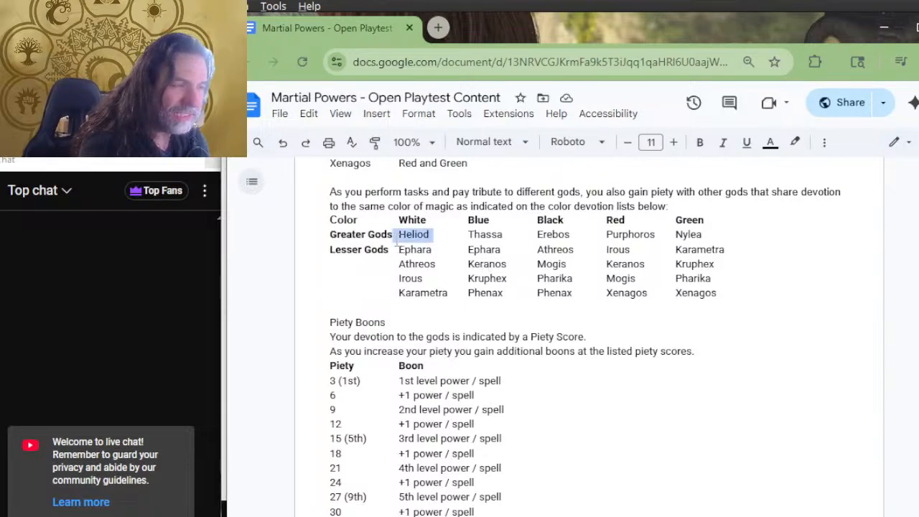
scroll(460, 307, "down", 2)
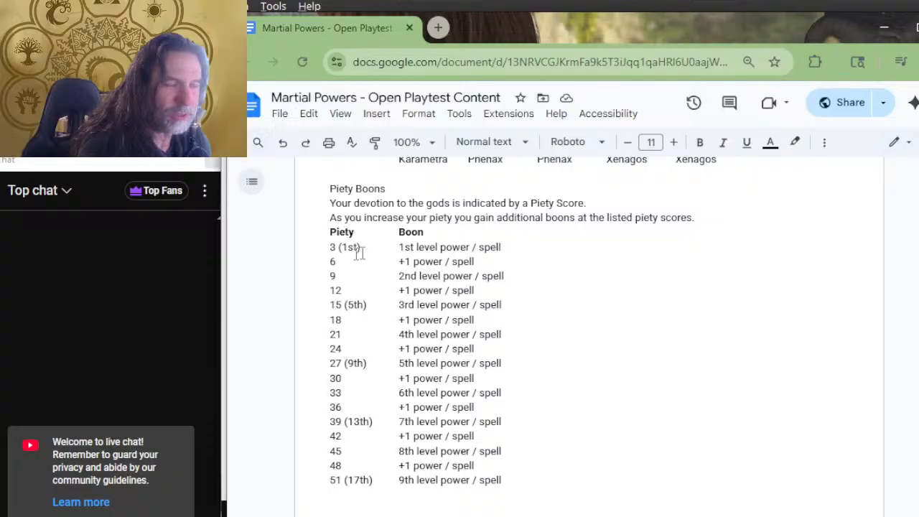
scroll(482, 287, "up", 2)
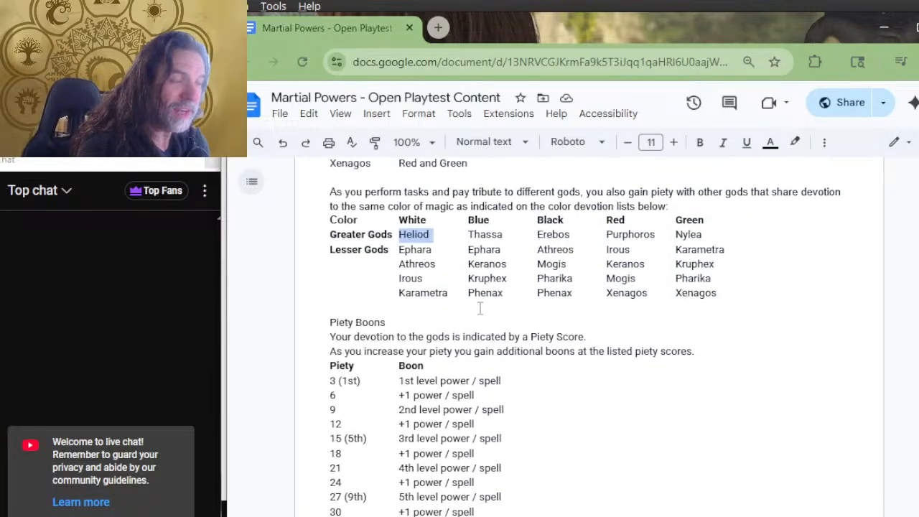
left_click(437, 234)
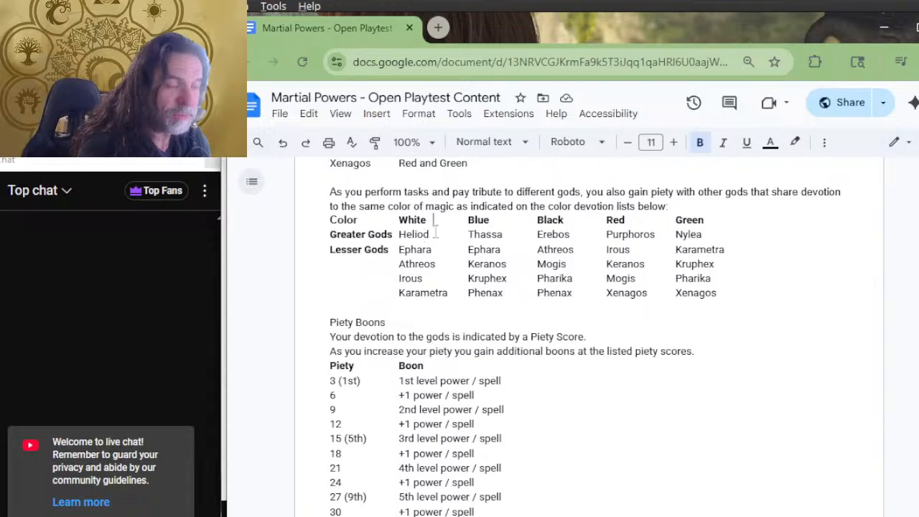
left_click(434, 220)
scroll(434, 223, "down", 2)
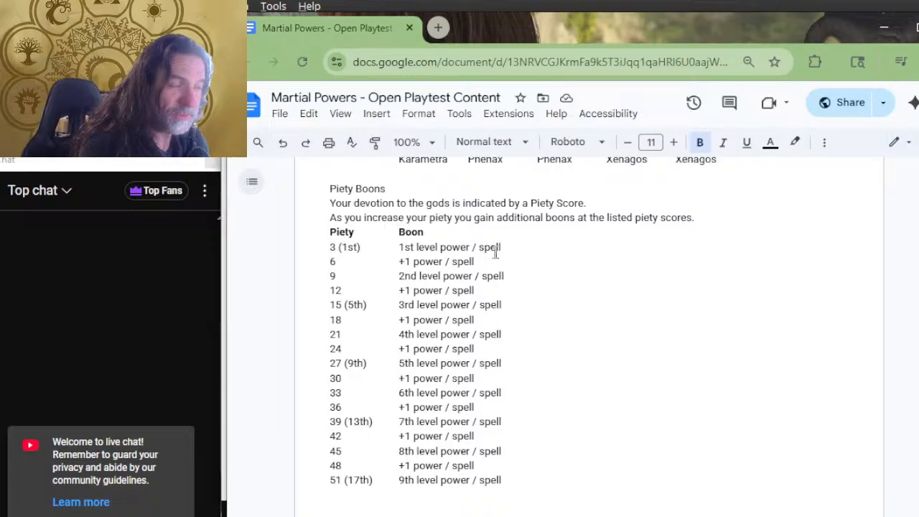
scroll(435, 297, "up", 2)
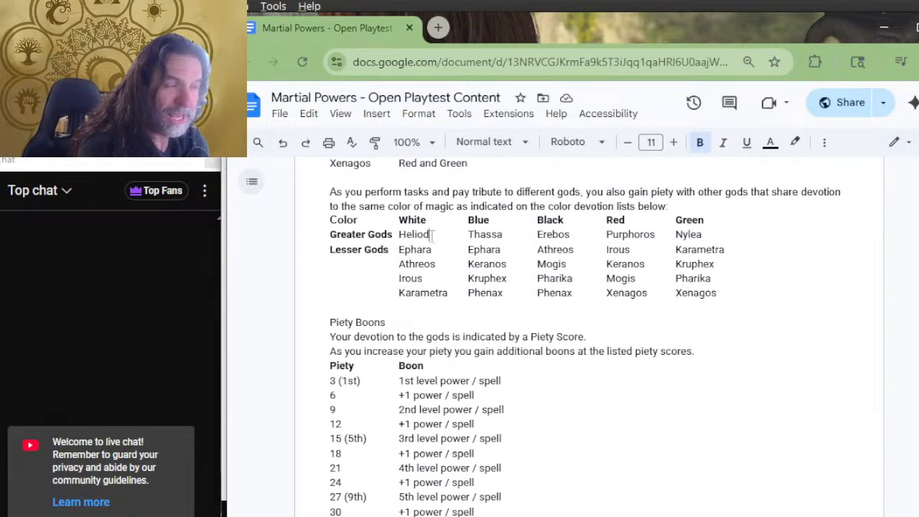
left_click_drag(433, 235, 400, 235)
scroll(445, 296, "down", 2)
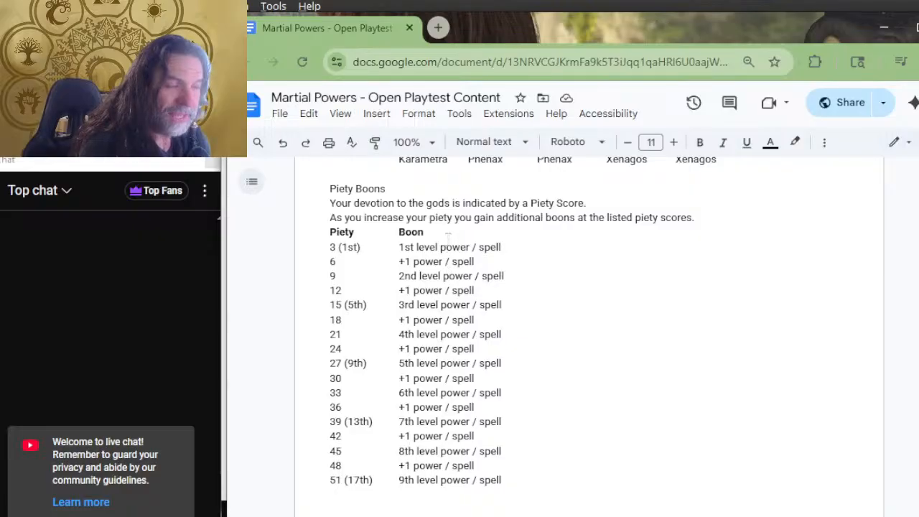
Add the character level notes (3rd) to piety 9 and (7th) to piety 21 in the Piety Boons table
left_click(447, 237)
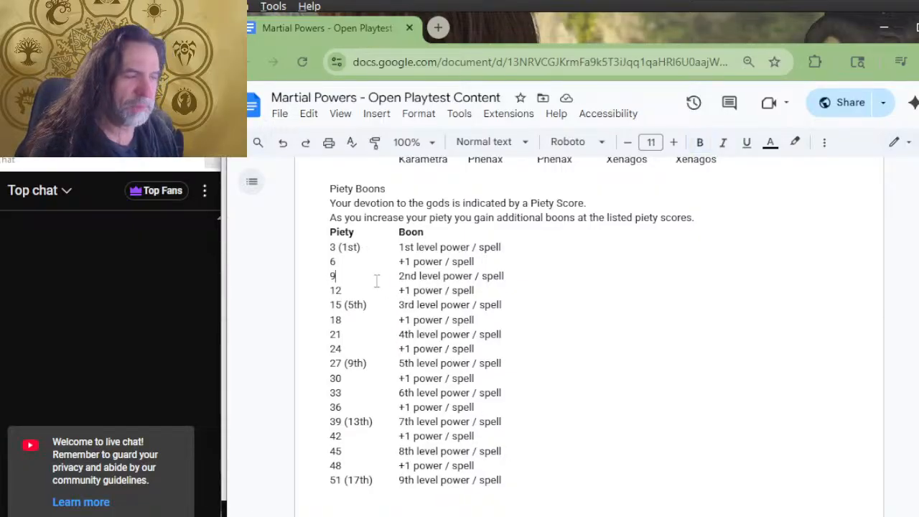
left_click_drag(379, 363, 332, 512)
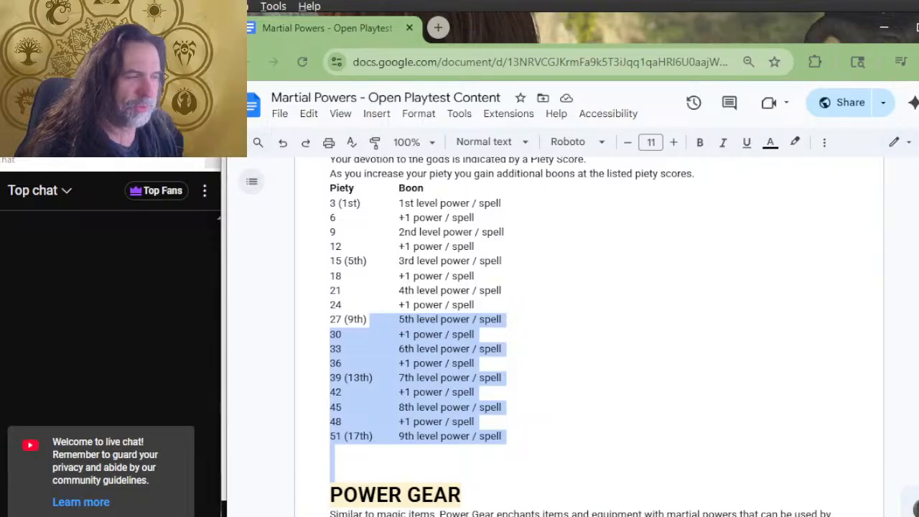
left_click(361, 235)
type("(3rd")
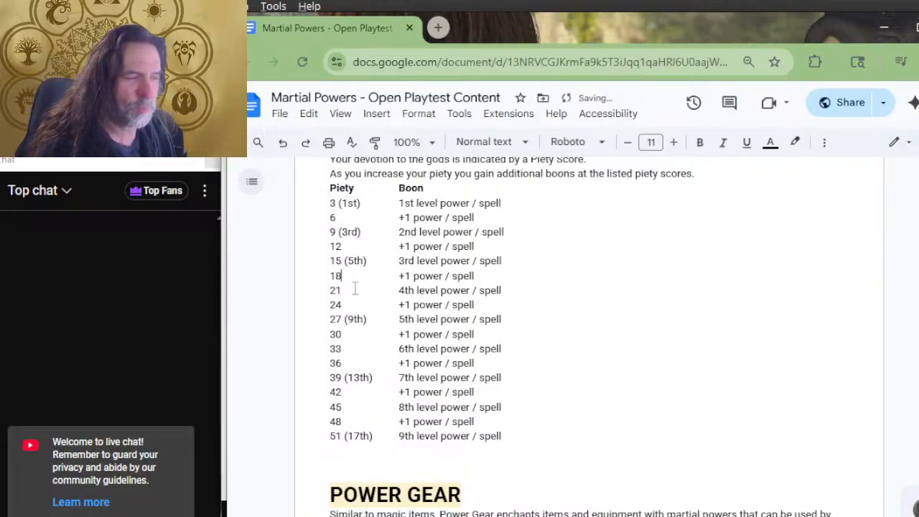
left_click(354, 288)
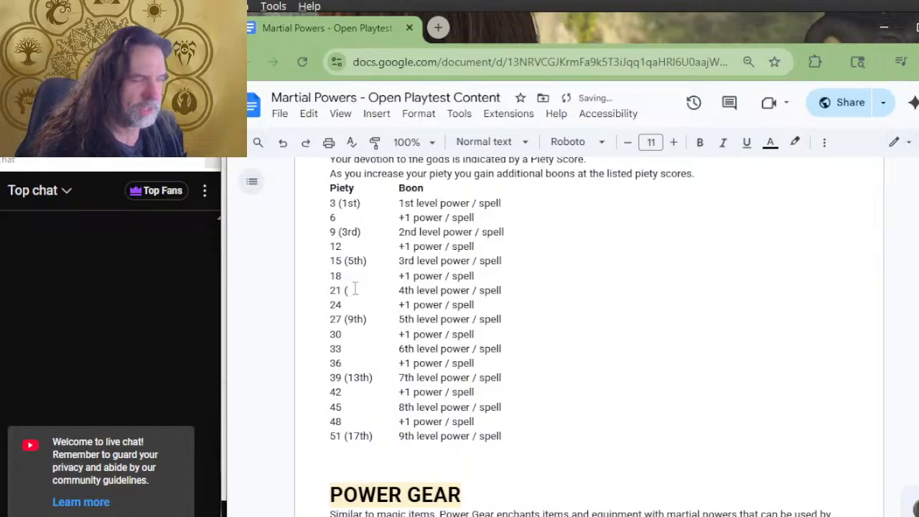
type("(7th)")
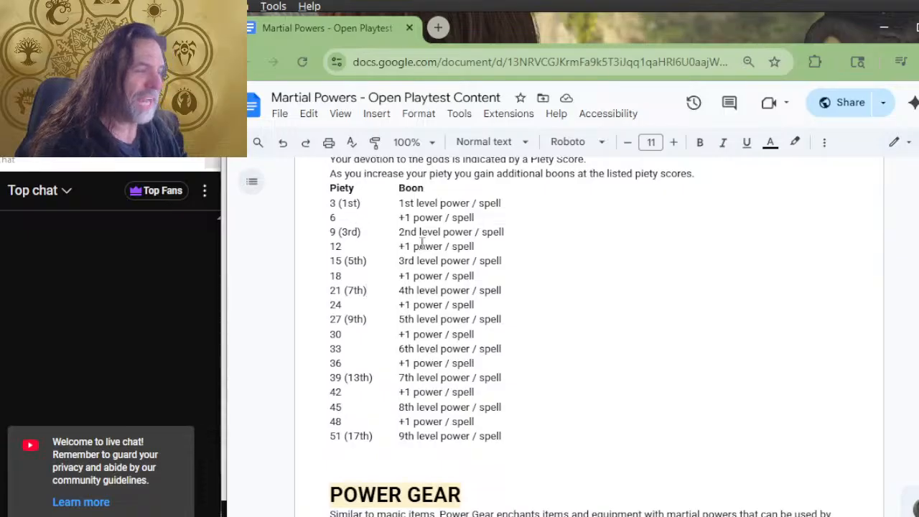
Remove the "+1 power / spell" boons from the piety 6 and 12 rows, keeping the piety scores
scroll(479, 229, "up", 2)
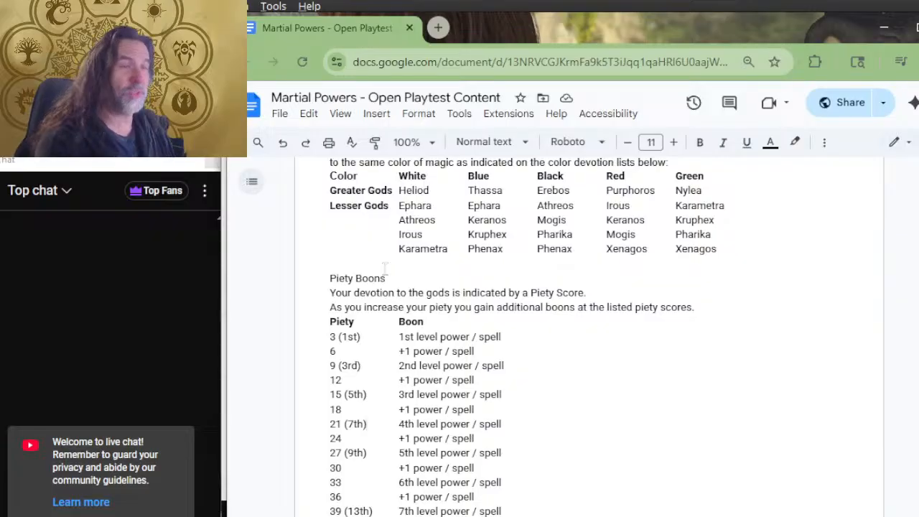
scroll(439, 257, "down", 3)
left_click(489, 216)
left_click_drag(488, 216, 400, 217)
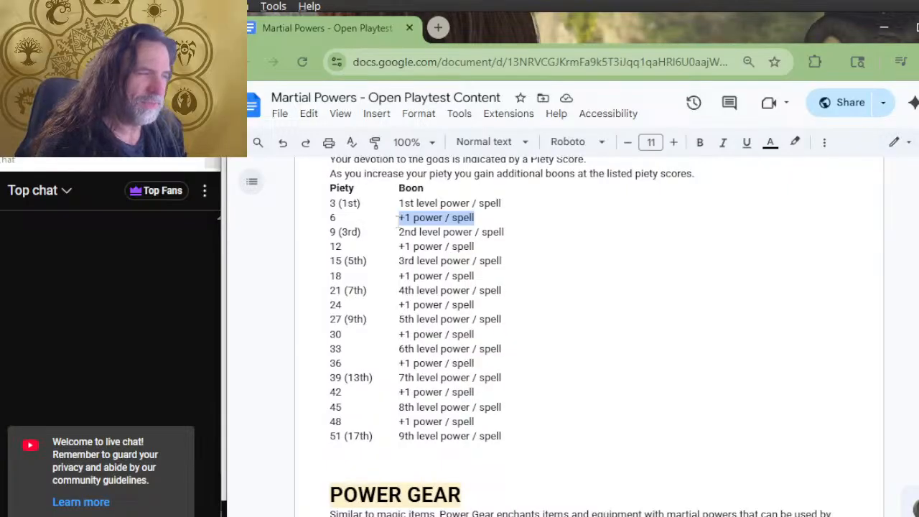
key("BackSpace")
key("shift+Down")
key("Up")
key("Down")
key("Delete")
Clear the "+1 power / spell" boons from the piety 18 and 24 rows
key("Delete")
key("Delete")
key("Delete")
key("Delete")
key("Delete")
key("Delete")
key("Delete")
key("Delete")
key("Delete")
key("Delete")
key("Delete")
key("Delete")
key("Delete")
key("Delete")
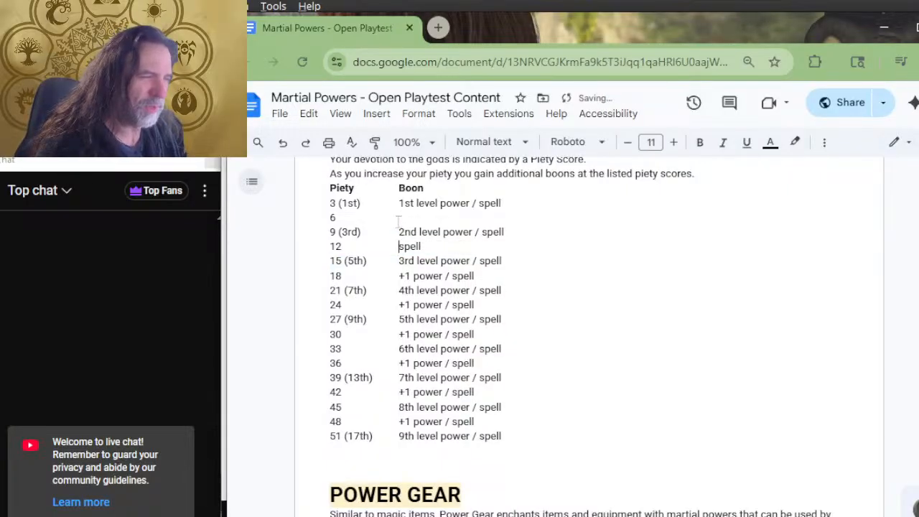
key("Down")
key("Down")
key("Delete")
key("Delete")
key("Delete")
key("Delete")
key("Delete")
key("Delete")
key("Delete")
key("Delete")
key("Delete")
key("Delete")
key("Delete")
key("Delete")
key("Delete")
key("Delete")
key("Delete")
key("Down")
key("Down")
key("Down")
key("Up")
Clear the "+1 power / spell" boons from the piety 30 and 36 rows
key("Delete")
key("Delete")
key("Delete")
key("Delete")
key("Delete")
key("Delete")
key("Delete")
key("Delete")
key("Delete")
key("Delete")
key("Delete")
key("Delete")
key("Delete")
key("Down")
key("Down")
key("Delete")
key("Delete")
key("Delete")
key("Delete")
key("Delete")
key("Delete")
key("Delete")
key("Delete")
key("Delete")
key("Delete")
key("Delete")
key("Delete")
key("Delete")
key("Delete")
key("Delete")
key("Delete")
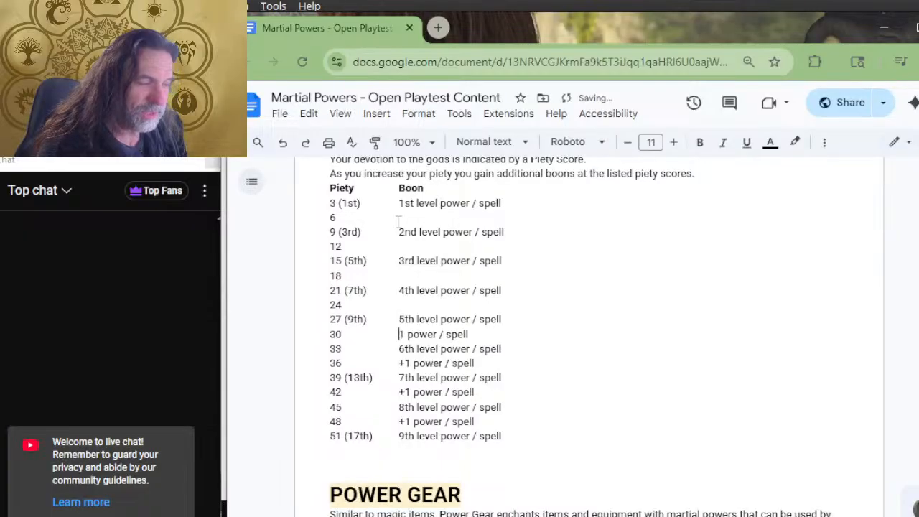
key("Down")
key("Down")
key("Delete")
key("Delete")
key("Delete")
key("Delete")
key("Delete")
key("Delete")
key("Delete")
key("Delete")
key("Delete")
key("Delete")
key("Delete")
key("Delete")
key("Delete")
key("Delete")
key("Delete")
key("Delete")
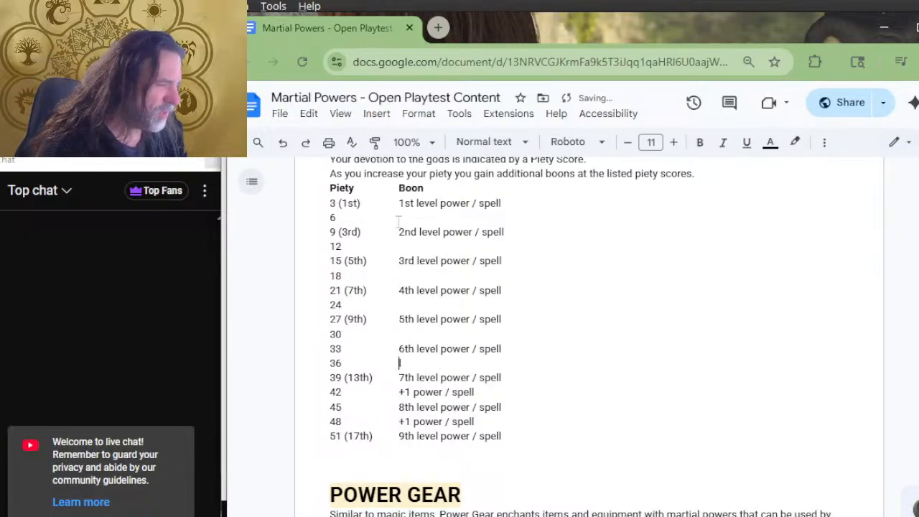
Clear the "+1 power / spell" boons from the piety 42 and 48 rows
key("Down")
key("Down")
key("Delete")
key("Delete")
key("Delete")
key("Delete")
key("Delete")
key("Delete")
key("Delete")
key("Delete")
key("Delete")
key("Delete")
key("Delete")
key("Delete")
key("Delete")
key("Delete")
key("Delete")
key("Delete")
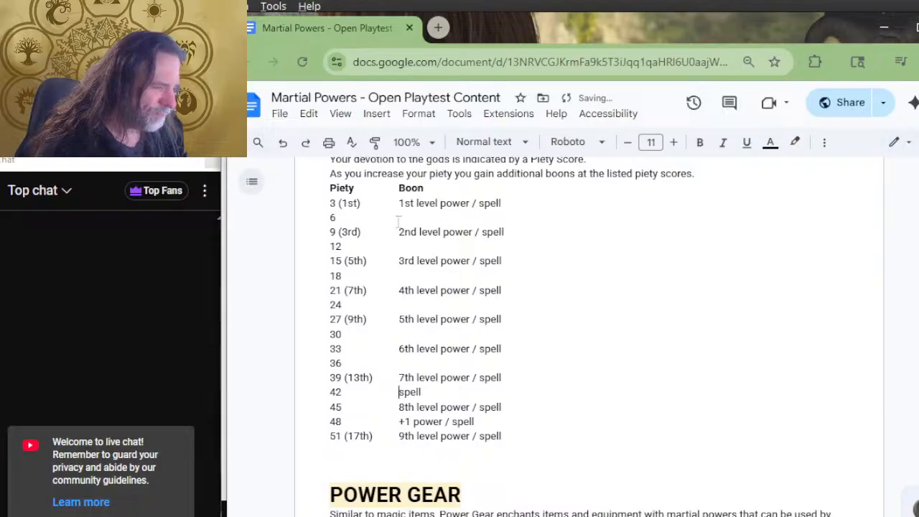
key("Down")
key("Down")
key("Delete")
key("Delete")
key("Delete")
key("Delete")
key("Delete")
key("Delete")
key("Delete")
key("Delete")
key("Delete")
key("Delete")
key("Delete")
key("Delete")
key("Delete")
key("Delete")
key("Delete")
key("Delete")
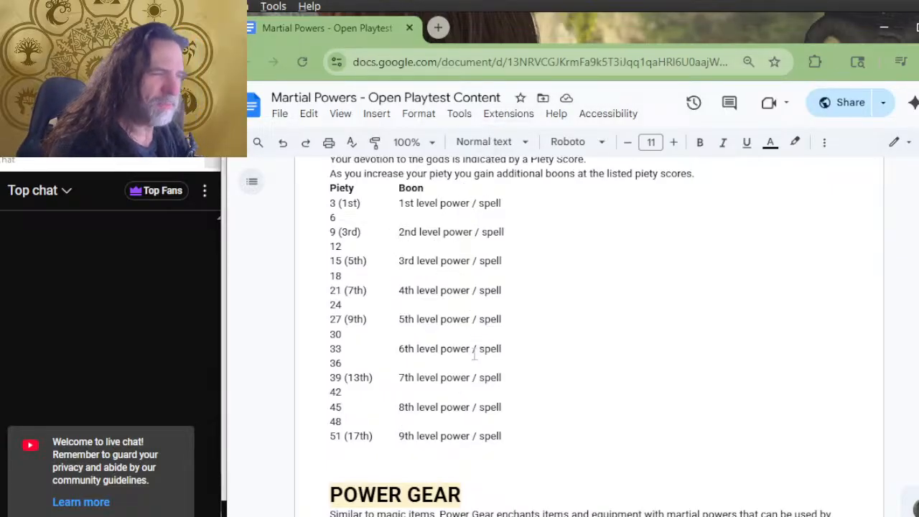
Split the piety 9 boon into a 1st level power and a 2nd level spell, separated by a slash
type("1st lefle")
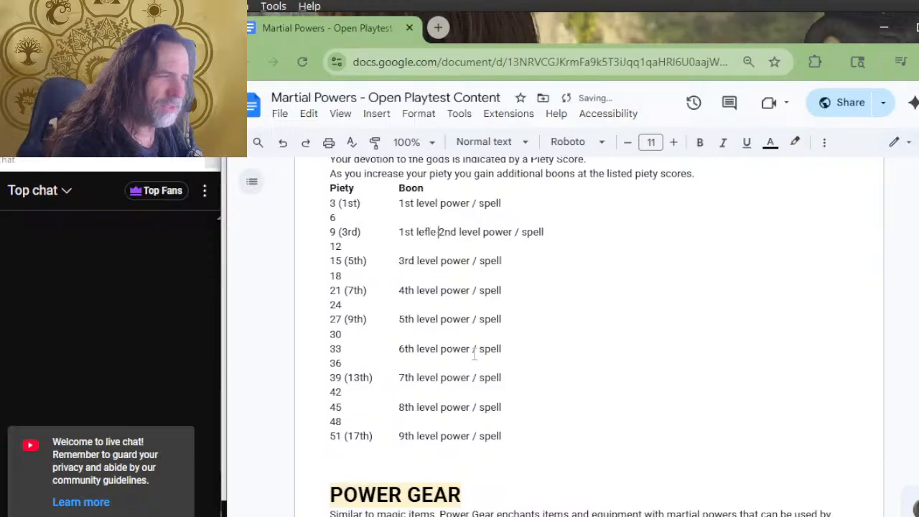
key("BackSpace")
key("BackSpace")
key("BackSpace")
type("vel po")
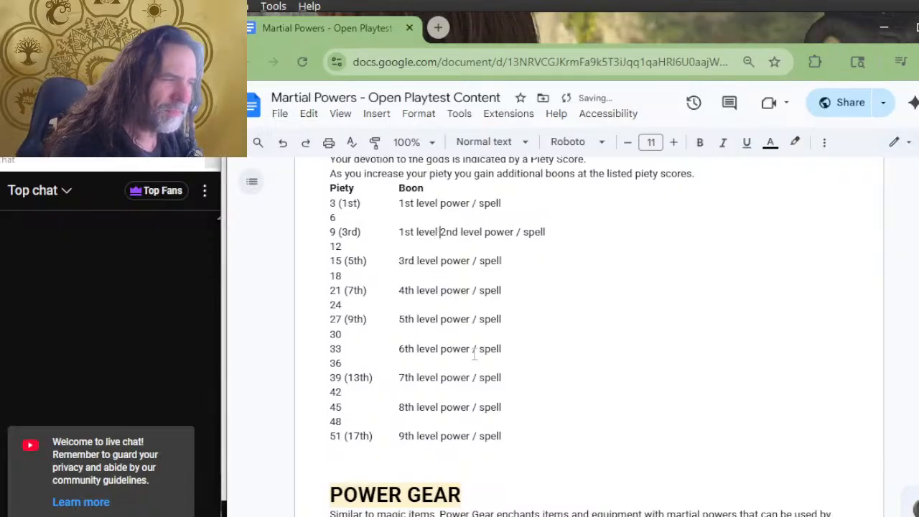
type("wer /")
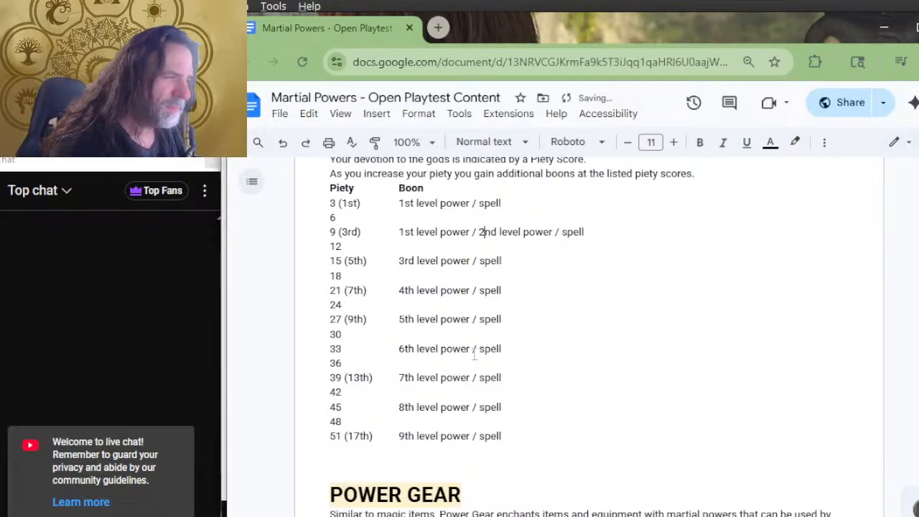
key("Right")
key("Right")
key("Delete")
key("Delete")
key("Delete")
key("Delete")
key("Delete")
key("Delete")
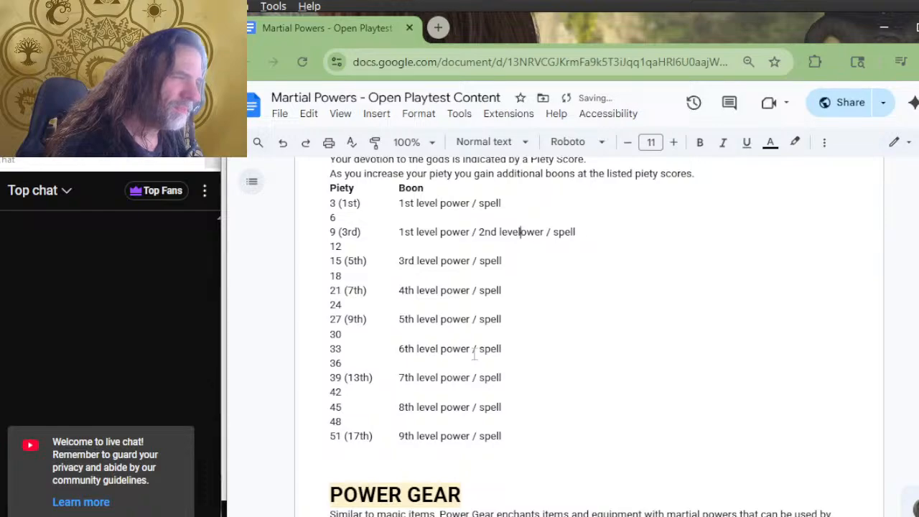
key("Delete")
key("Delete")
key("Delete")
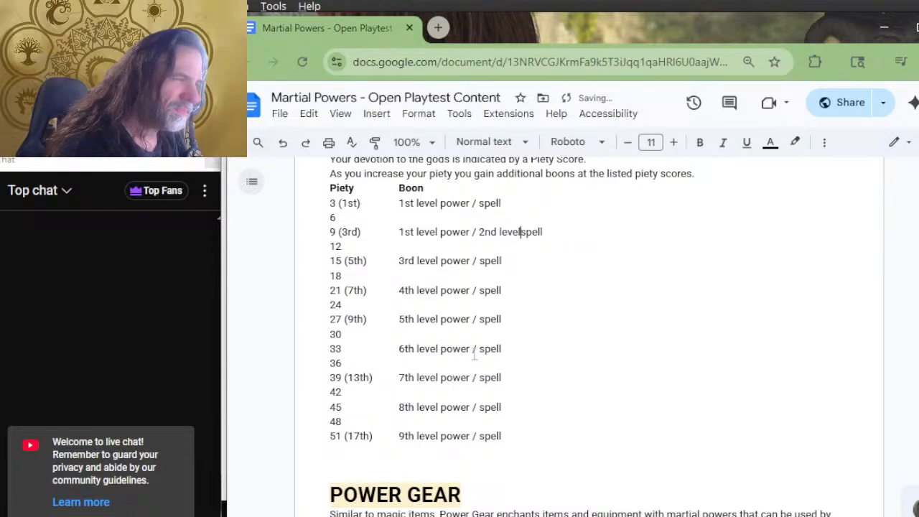
Reword the piety 9 boon as "1st rank power / 2nd level spell", with a space before "spell"
key("Left")
key("Left")
key("Left")
key("Left")
key("Left")
key("Left")
key("Left")
key("Left")
key("Left")
key("Left")
key("Left")
key("Left")
key("Left")
key("Left")
key("Left")
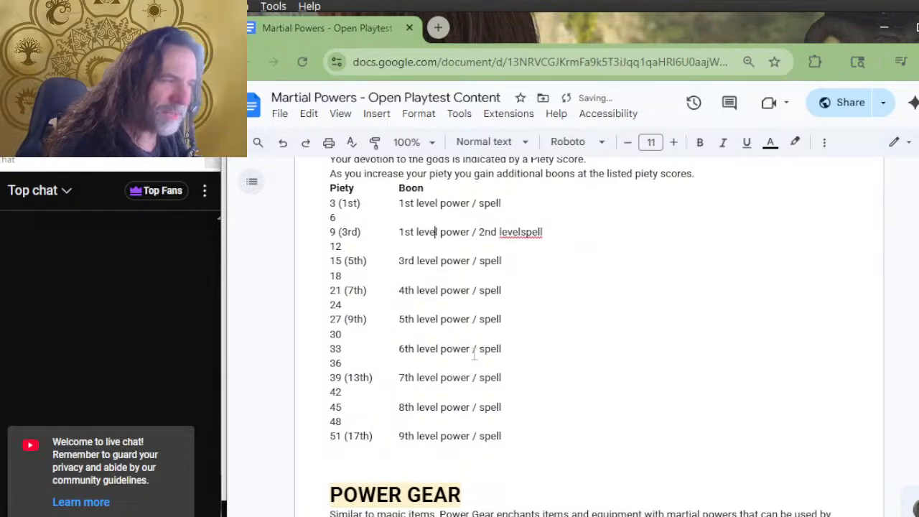
key("Delete")
key("BackSpace")
key("BackSpace")
key("BackSpace")
key("BackSpace")
type("ra")
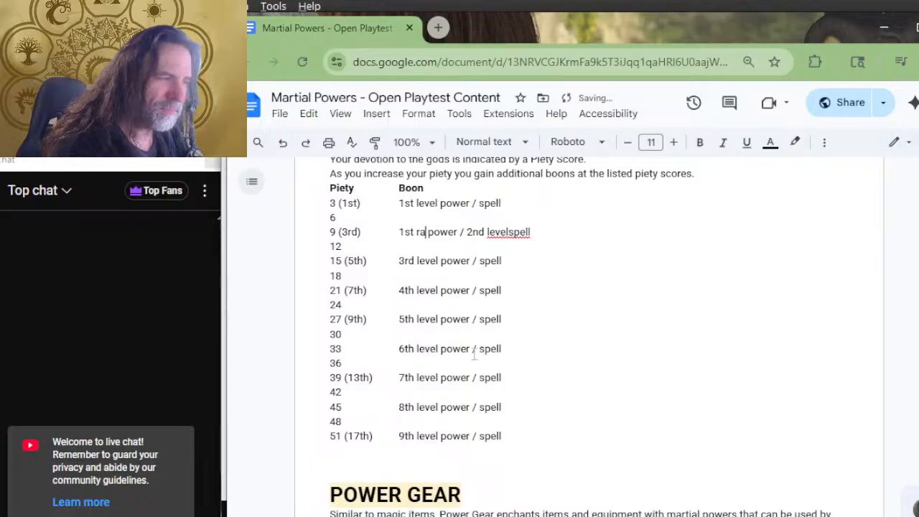
type("nk")
key("Right")
key("Right")
key("Right")
key("Right")
key("Right")
key("Right")
key("Right")
key("Right")
key("Right")
key("Right")
key("Right")
key("Right")
key("Right")
key("Right")
key("Right")
key("Right")
key("Right")
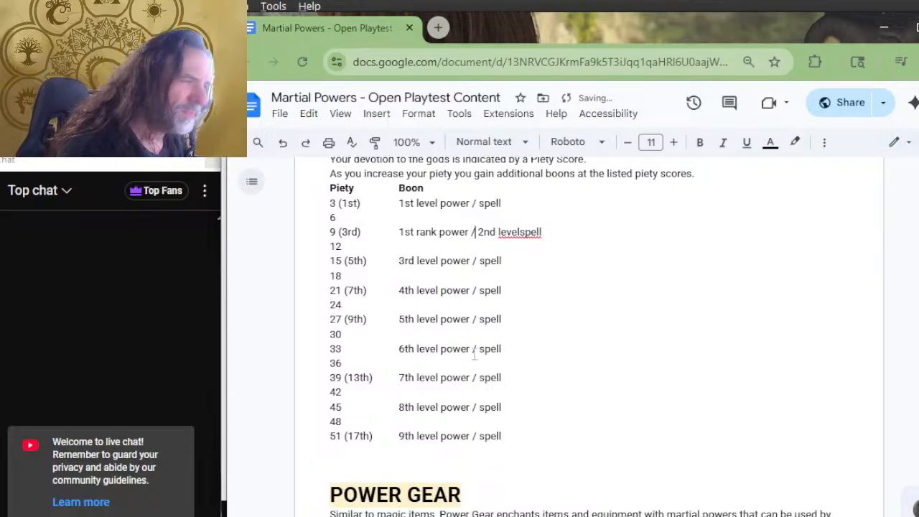
Reword the piety 3 boon as "1st rank power / level spell"
key("Up")
key("Up")
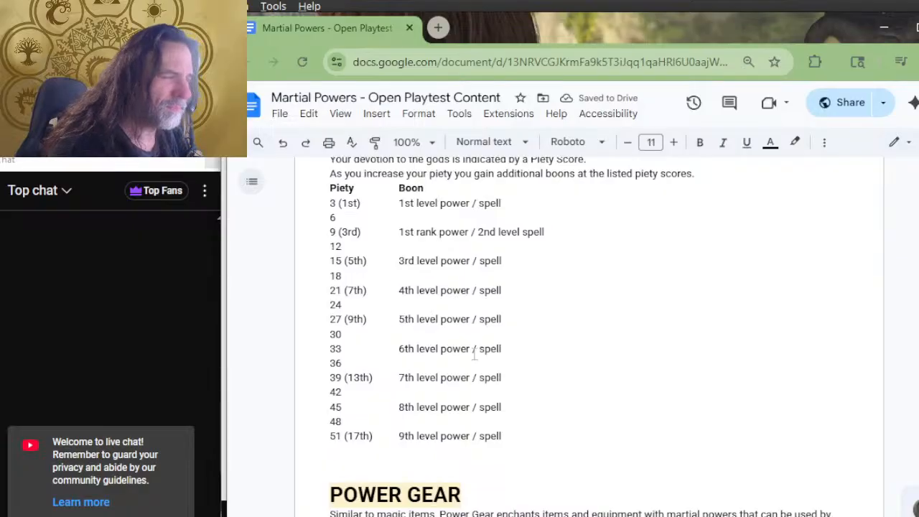
type("level")
key("ctrl+Left")
key("ctrl+Left")
key("ctrl+Left")
key("BackSpace")
key("BackSpace")
key("BackSpace")
key("BackSpace")
key("BackSpace")
type("rank")
Reword the piety 15 boon as "2nd rank power / 3rd level spell"
key("Down")
key("Down")
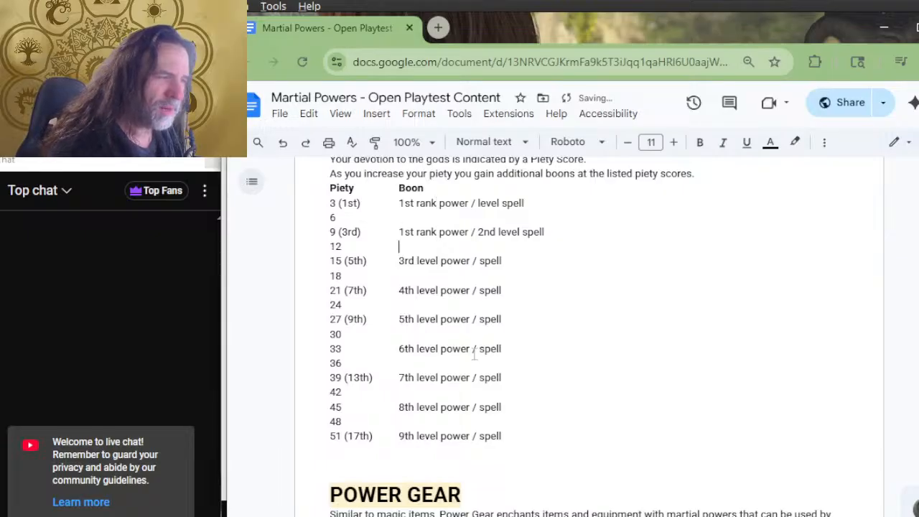
key("Left")
key("Left")
key("Left")
key("Left")
key("Left")
key("Left")
key("Left")
key("Left")
key("Left")
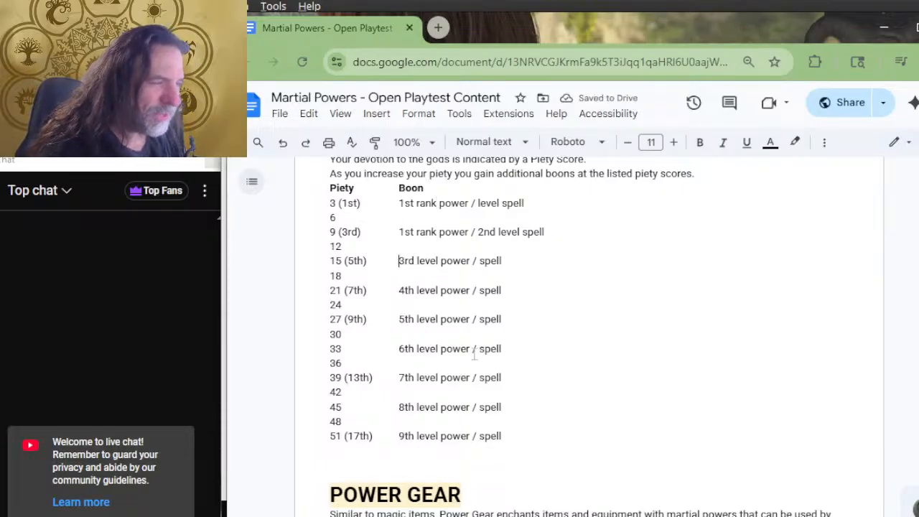
type("2nd rank power ")
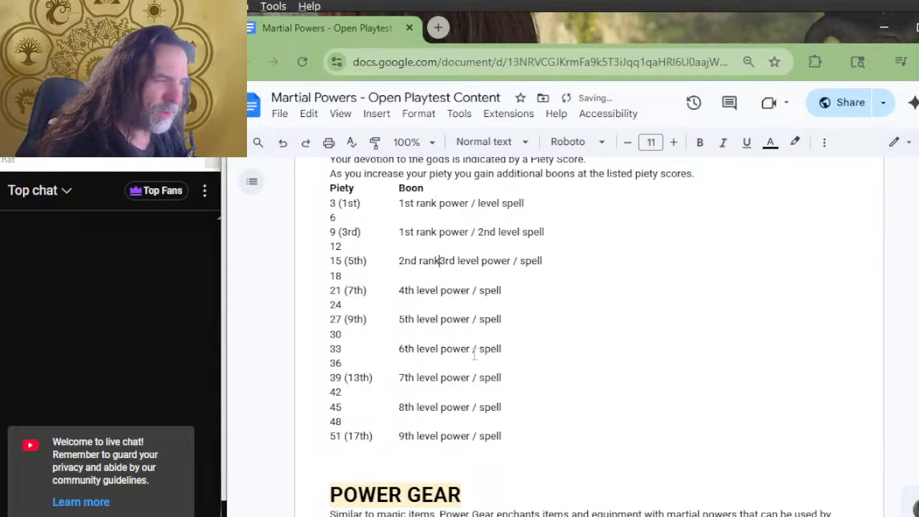
type("/")
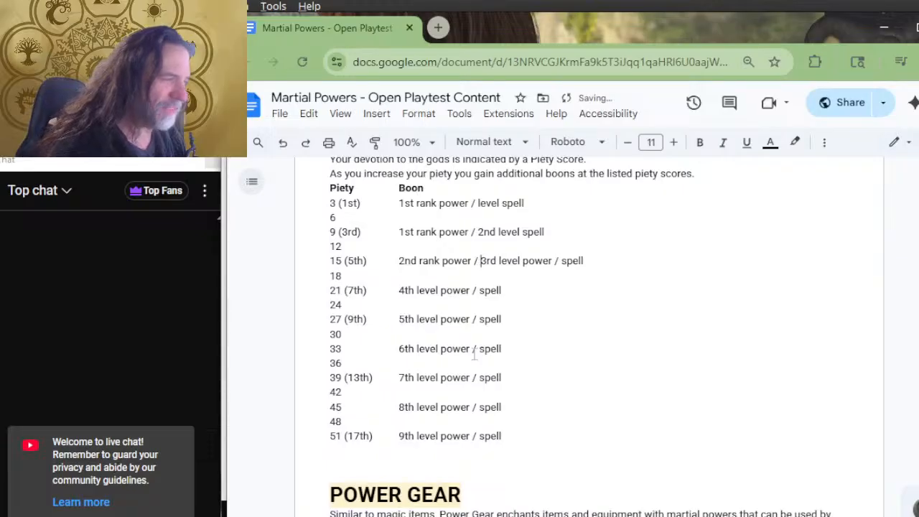
key("Right")
key("Right")
key("Right")
key("Right")
key("Delete")
key("Delete")
key("Delete")
key("Delete")
key("Delete")
key("Delete")
key("Delete")
key("Delete")
Reword the piety 21 boon as "2nd rank power / 4th level spell"
key("Down")
key("Down")
key("Left")
key("Left")
key("Left")
key("Left")
key("Left")
key("Left")
key("Left")
key("Left")
key("Left")
key("Left")
key("Left")
key("Left")
key("Left")
key("Left")
type("2nd rank power /")
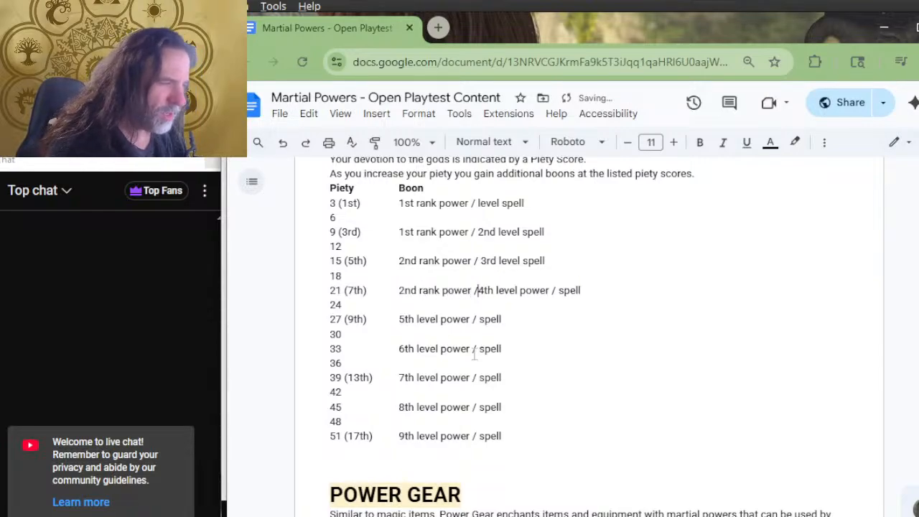
key("Right")
key("Delete")
type("l")
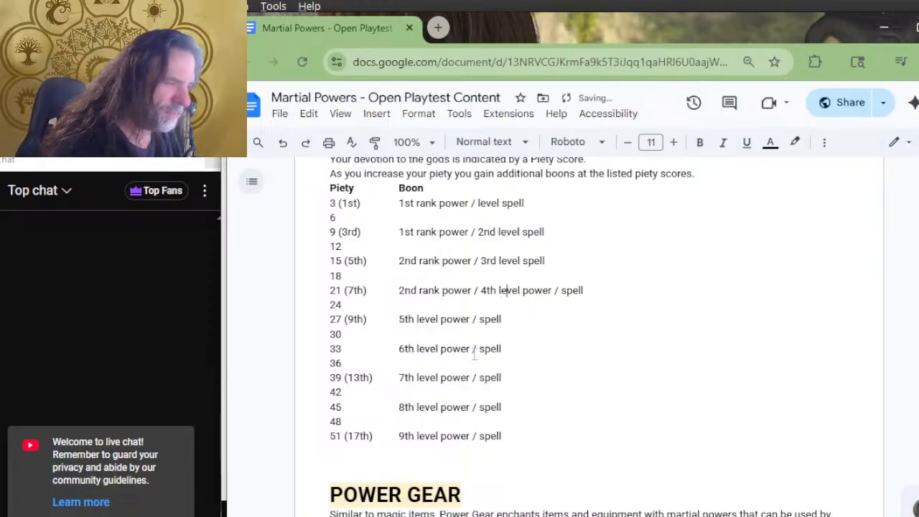
key("Right")
key("Right")
key("Right")
key("Right")
key("Delete")
key("Delete")
key("Delete")
key("Delete")
key("Delete")
key("Delete")
key("Delete")
key("Delete")
key("Delete")
type("s")
Reword the piety 27 boon as "3rd rank power / 5th level spell"
key("Down")
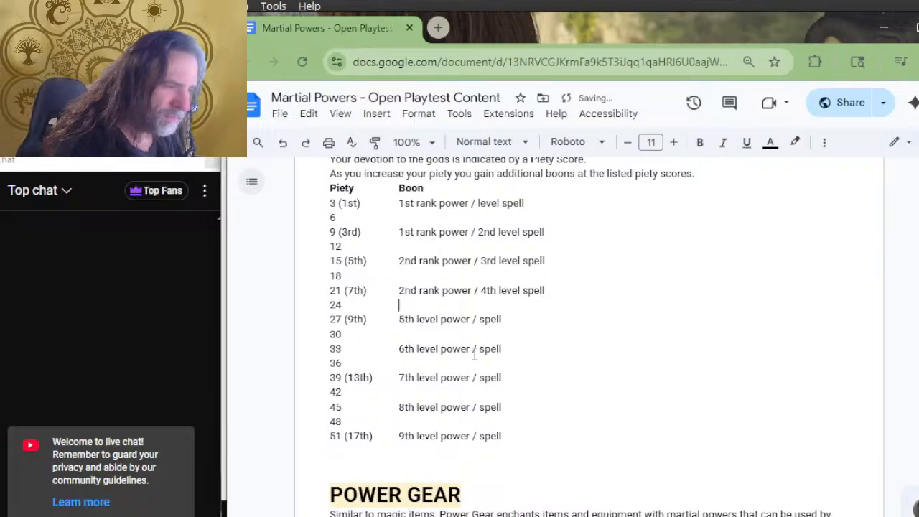
key("Down")
key("Down")
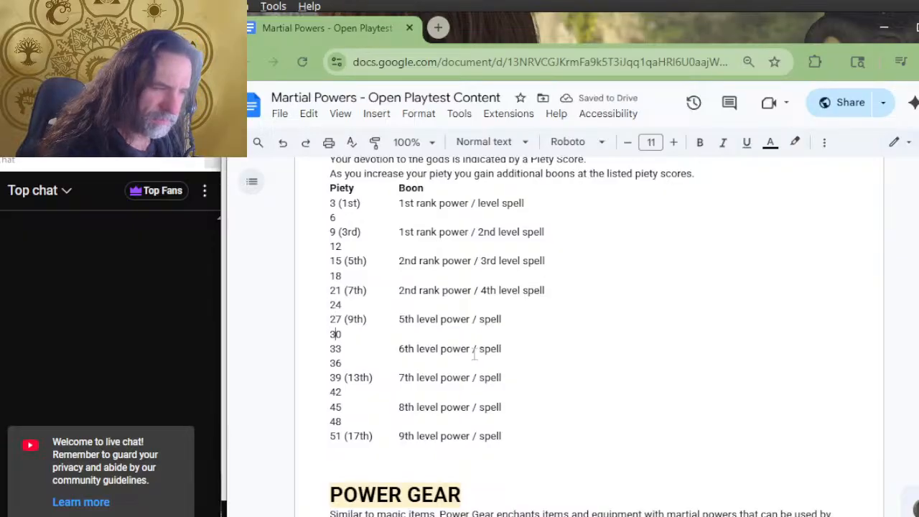
key("End")
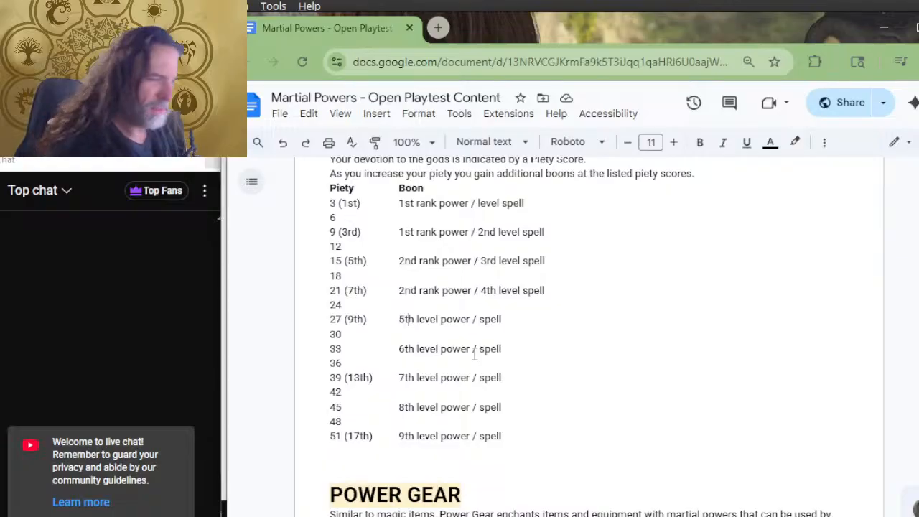
type("3rd")
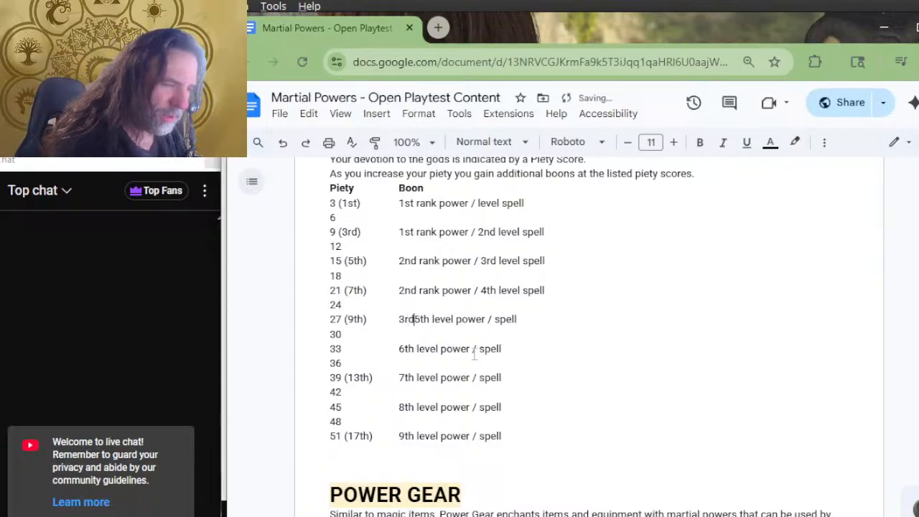
type(" rank")
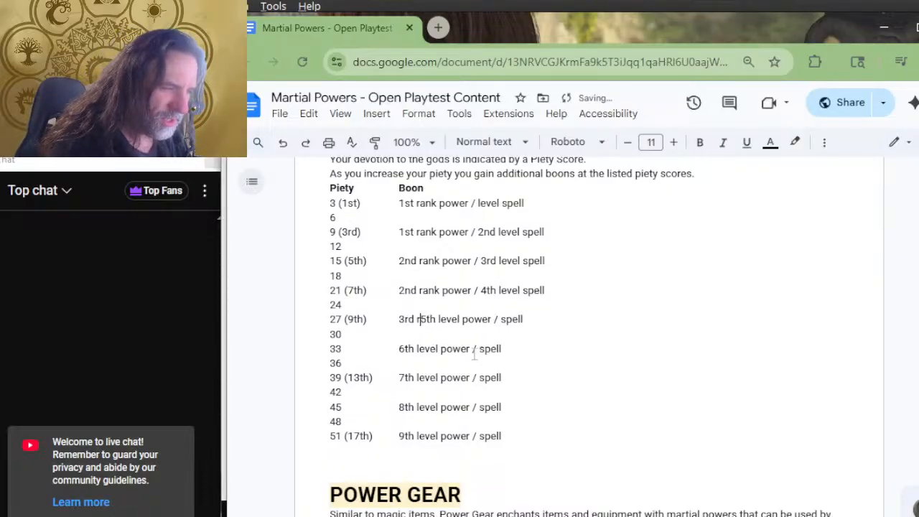
key("Delete")
key("Delete")
key("Delete")
key("Delete")
key("Delete")
key("Delete")
key("Delete")
key("Delete")
key("Delete")
key("Delete")
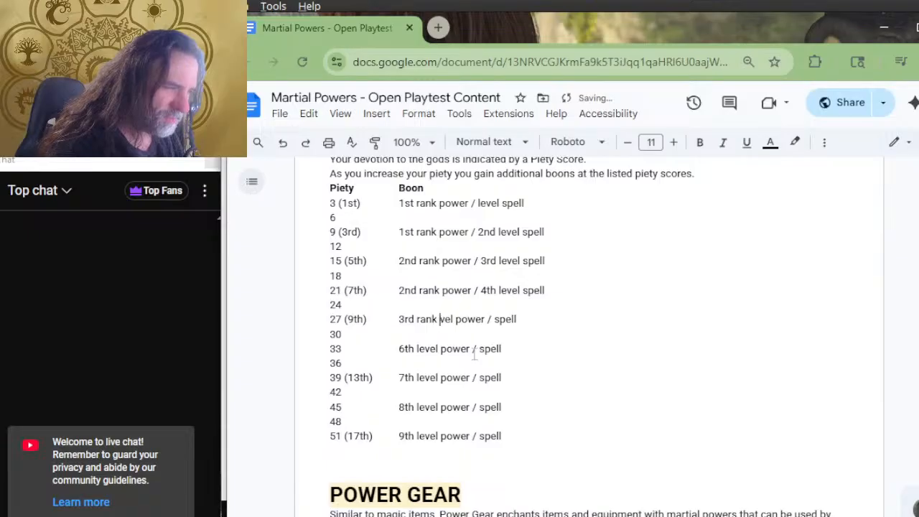
key("Delete")
key("Right")
key("Right")
key("Right")
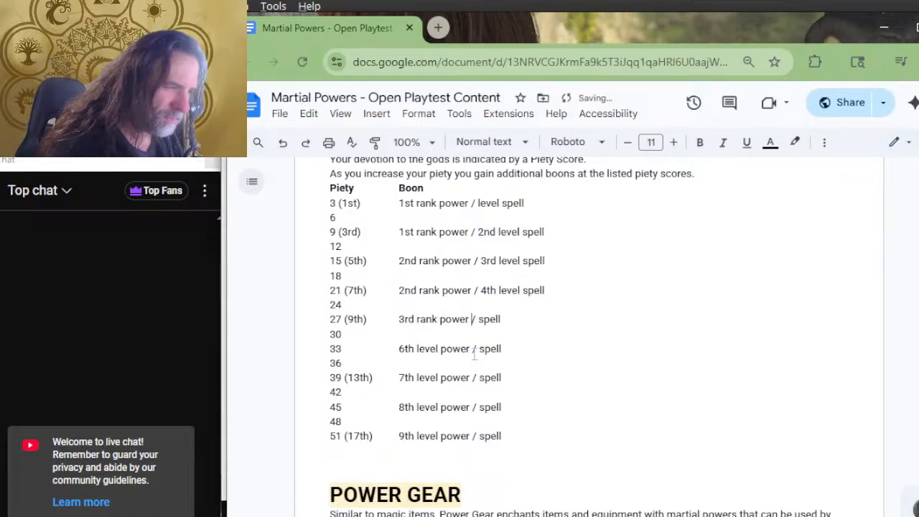
type("5th level")
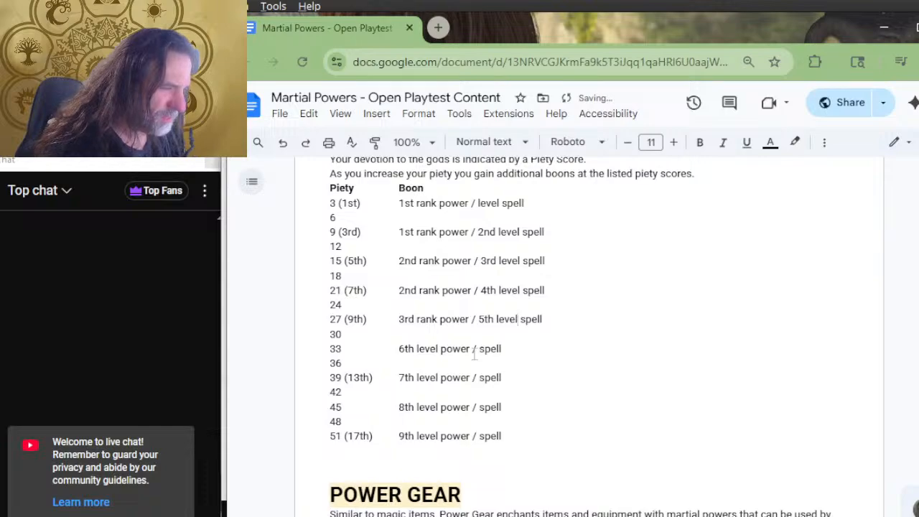
Add the character level "(11th)" after piety score 33 in the Piety column
key("Right")
key("Right")
key("Right")
key("Right")
key("Right")
key("Right")
key("Right")
key("Left")
key("Left")
key("Left")
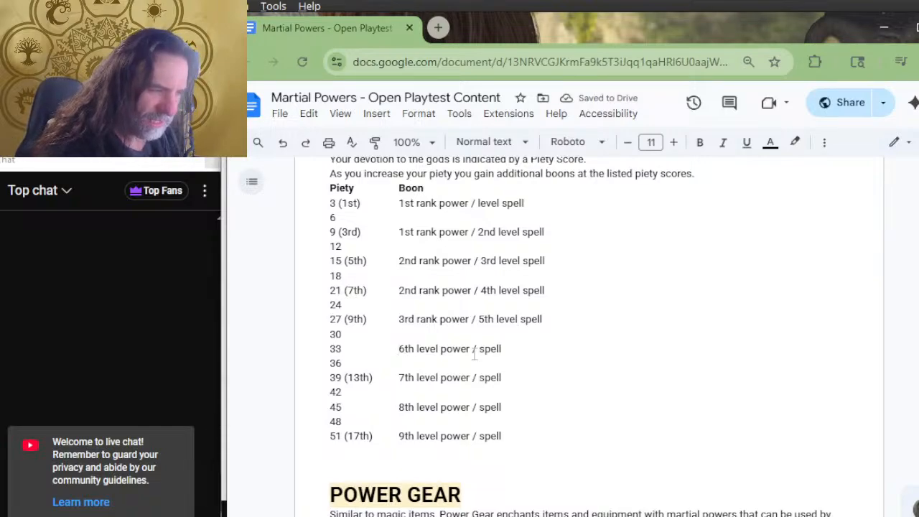
type("11th)")
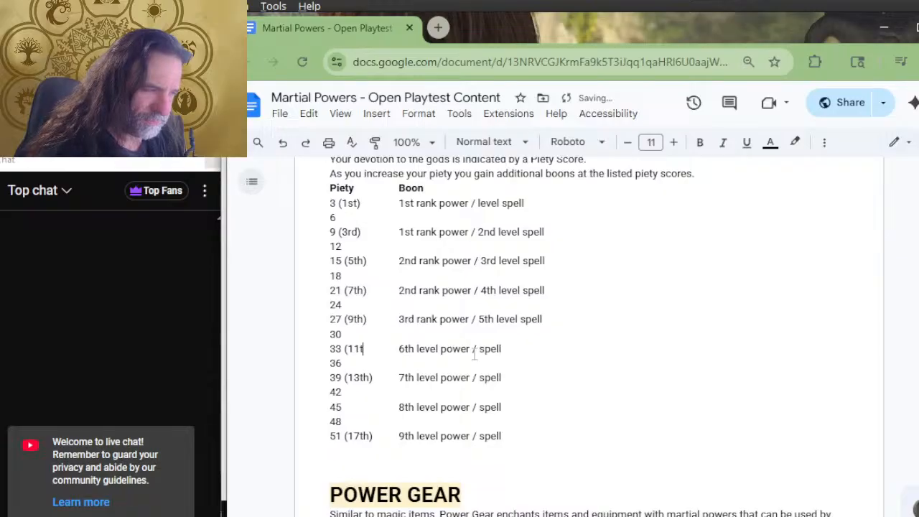
Reword the piety 33 boon as "3rd rank power / 6th level spell"
key("Right")
key("Right")
key("Left")
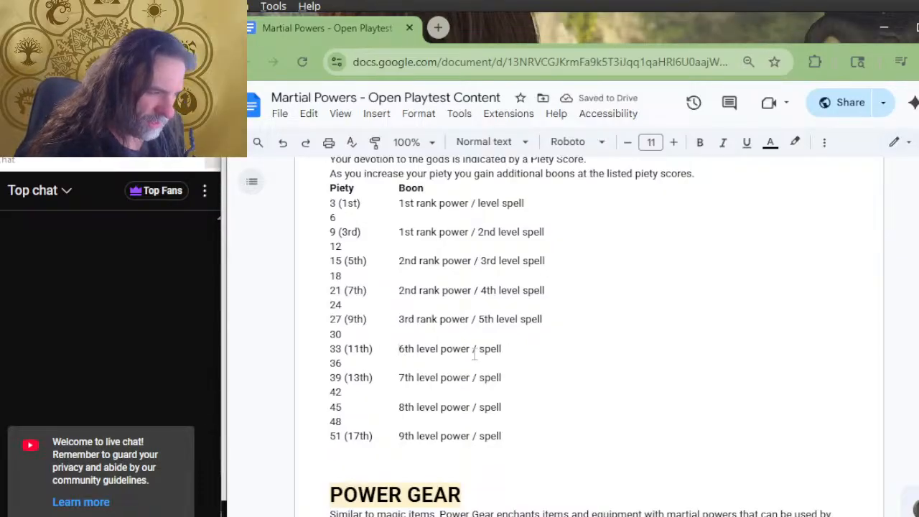
type("3rd")
type(" rank ")
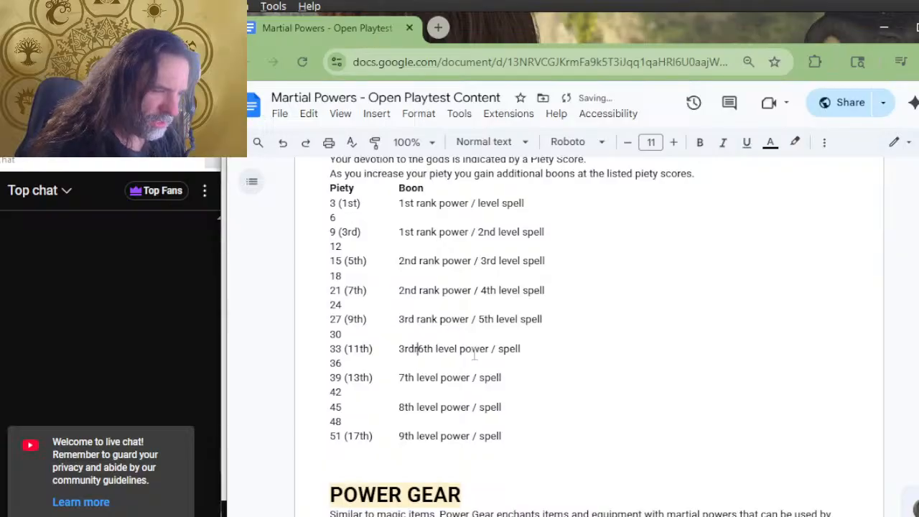
type("power /")
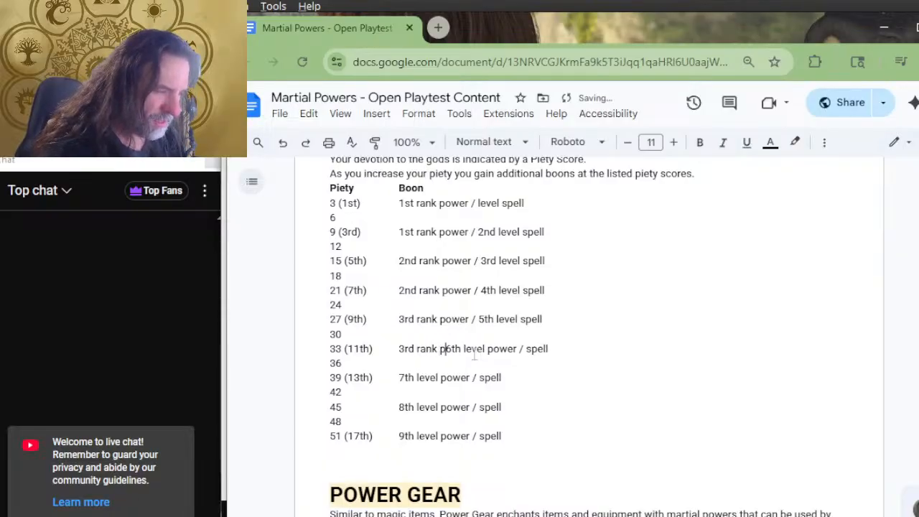
key("Right")
key("Right")
key("Right")
key("Right")
key("Right")
key("Right")
key("Right")
key("Right")
key("Right")
key("Delete")
key("Delete")
key("Delete")
key("Delete")
key("Delete")
key("Delete")
key("Delete")
key("Delete")
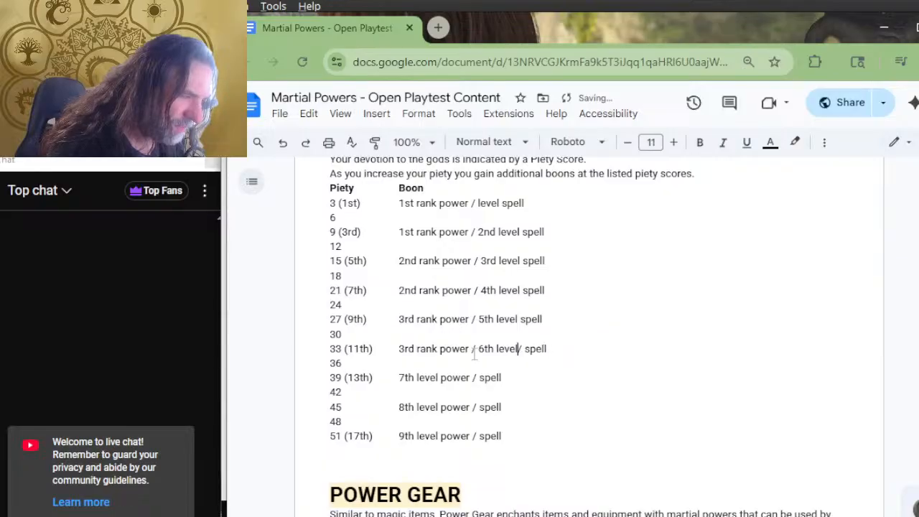
Reword the piety 39 boon as "4th rank power / 7th level spell"
key("Down")
key("Right")
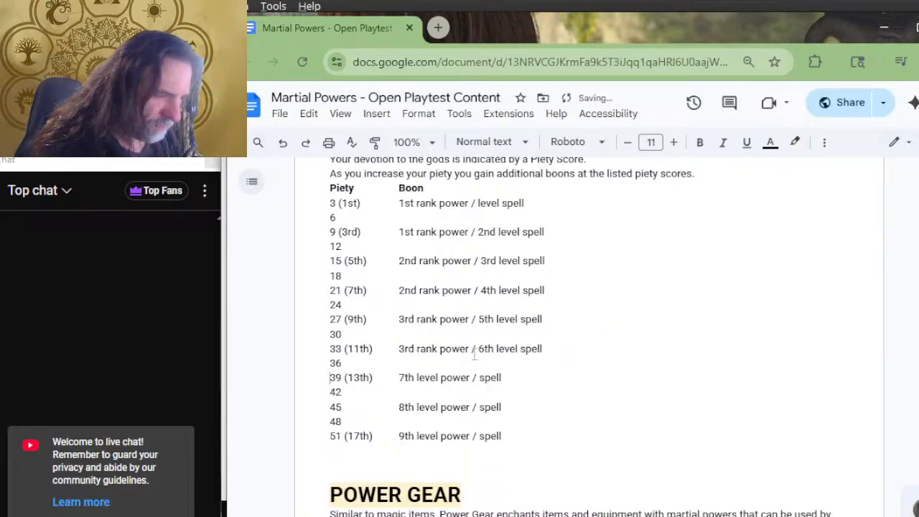
key("Right")
key("Right")
key("Right")
key("Right")
key("Right")
key("Right")
key("Right")
key("Right")
key("Right")
key("Right")
key("Left")
type("4th rank p")
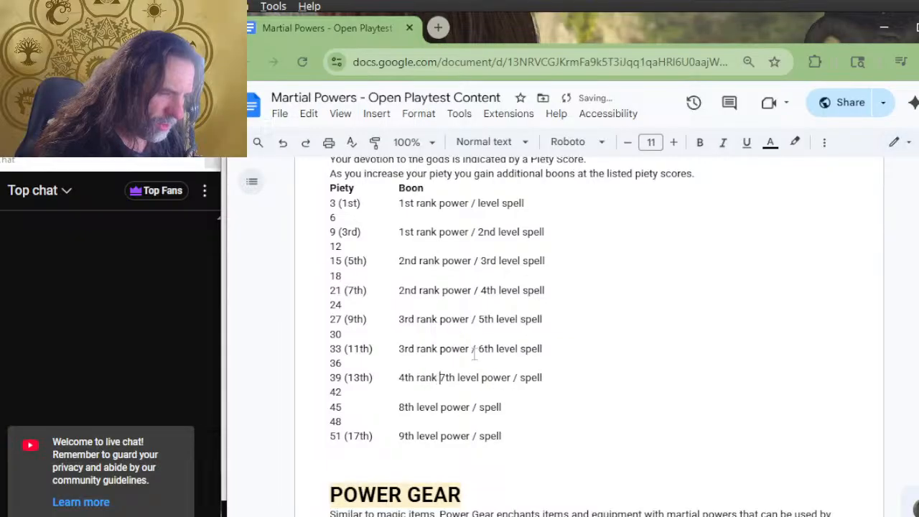
type("ower ")
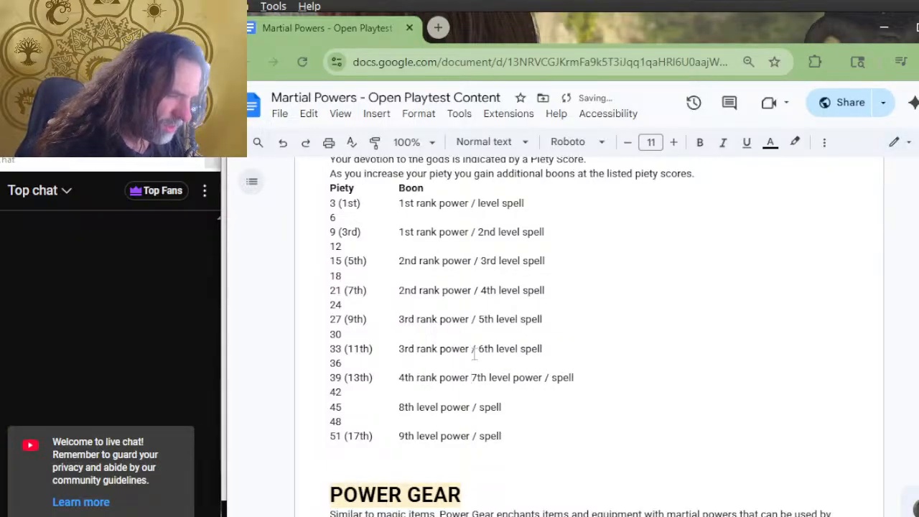
type("/")
key("Right")
key("Right")
key("Right")
key("Right")
key("Right")
key("Right")
key("Right")
key("Right")
key("Right")
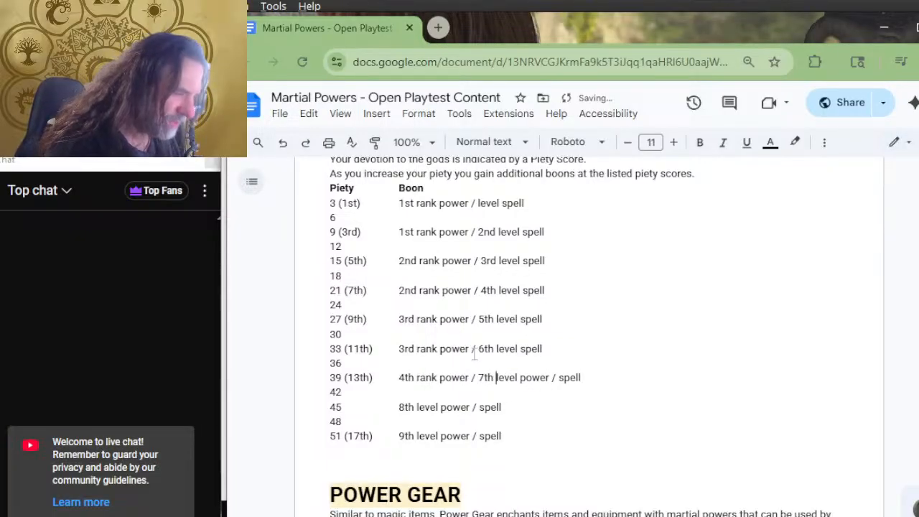
key("Delete")
key("Delete")
key("Delete")
key("Delete")
key("Delete")
key("Delete")
key("Delete")
key("Delete")
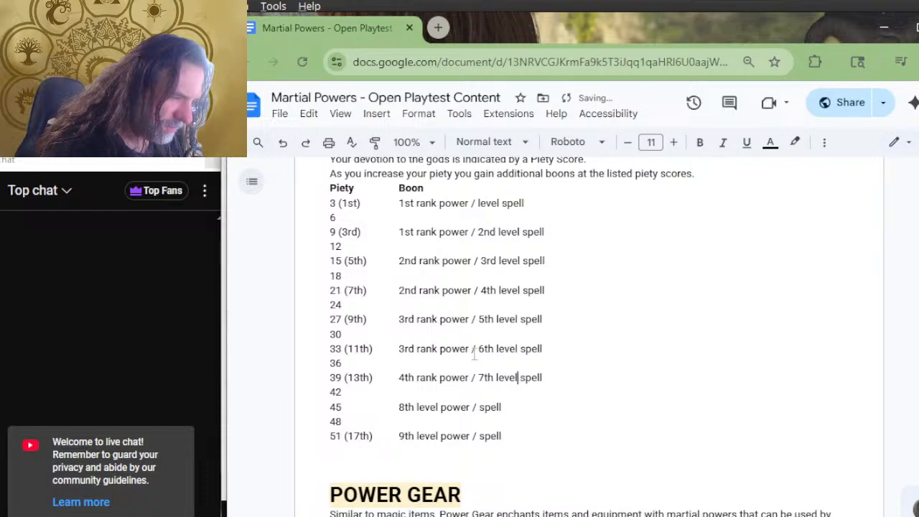
Add the character level "(15th)" after piety score 45 in the Piety column
key("Down")
key("Down")
key("Home")
key("Right")
key("Right")
key("Right")
key("Right")
key("Left")
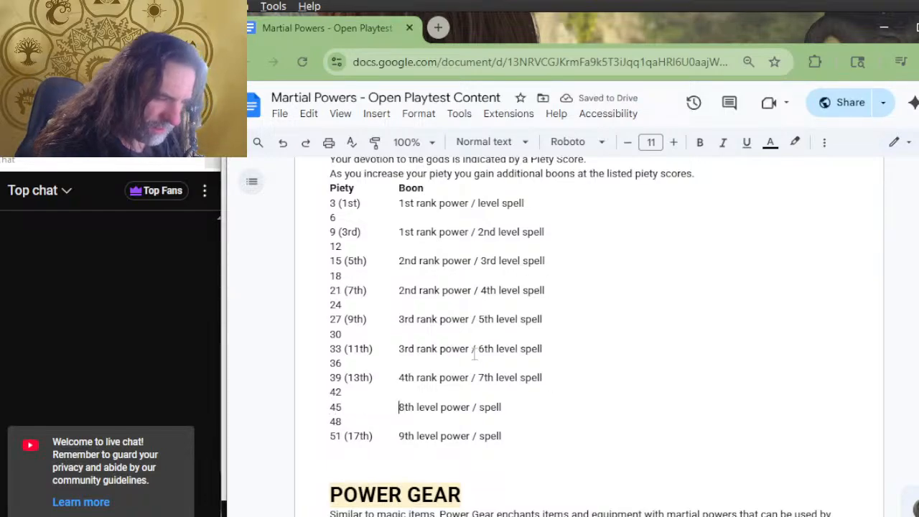
key("Down")
key("Up")
key("Left")
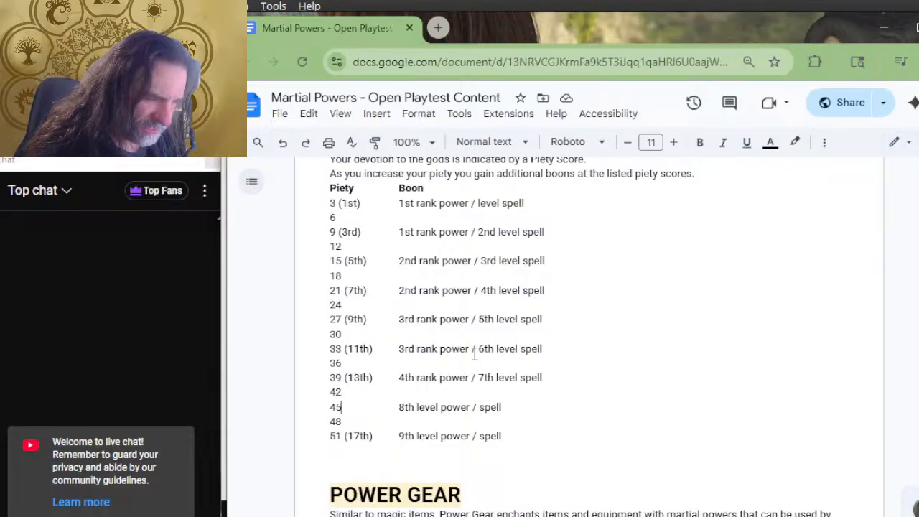
type("(15t")
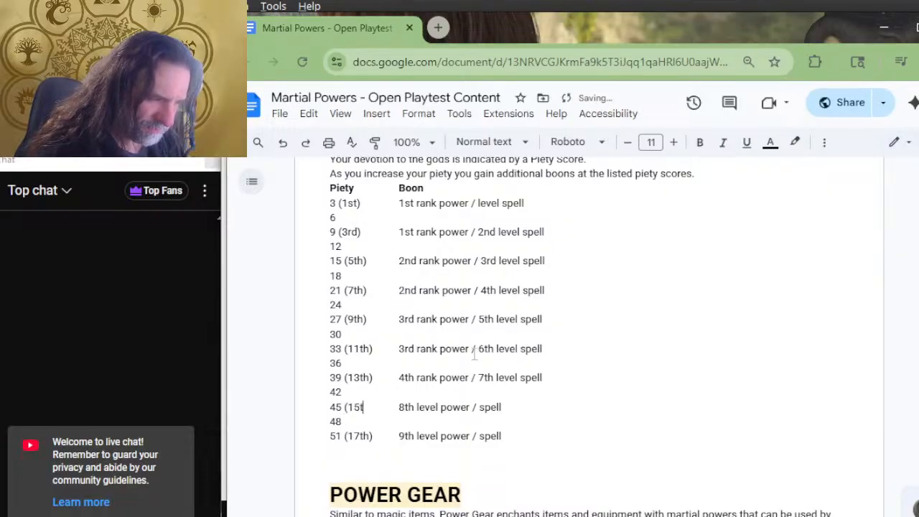
type("gth")
key("BackSpace")
key("BackSpace")
key("BackSpace")
type("th )")
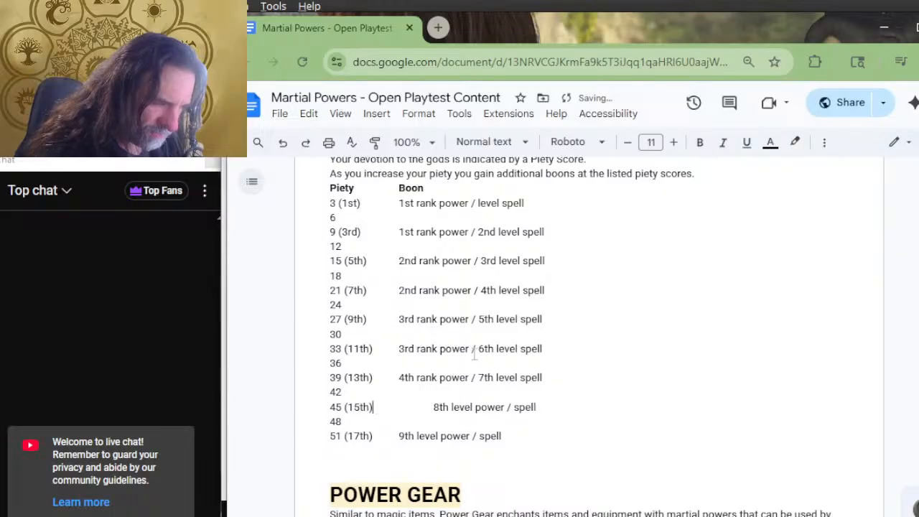
Reword the piety 45 boon as "4th rank power / 8th level spell", aligned with the other boons
key("Tab")
type("4th r")
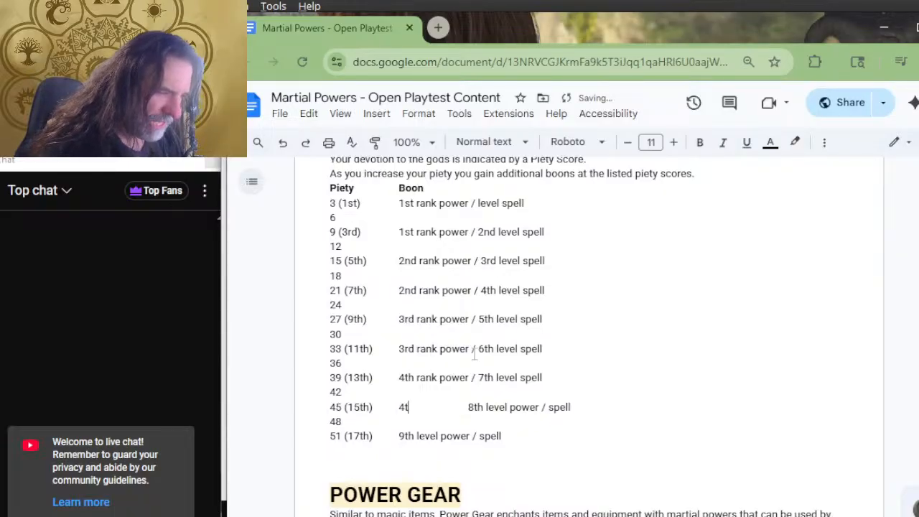
type("ank po 8th level power")
key("BackSpace")
key("BackSpace")
key("BackSpace")
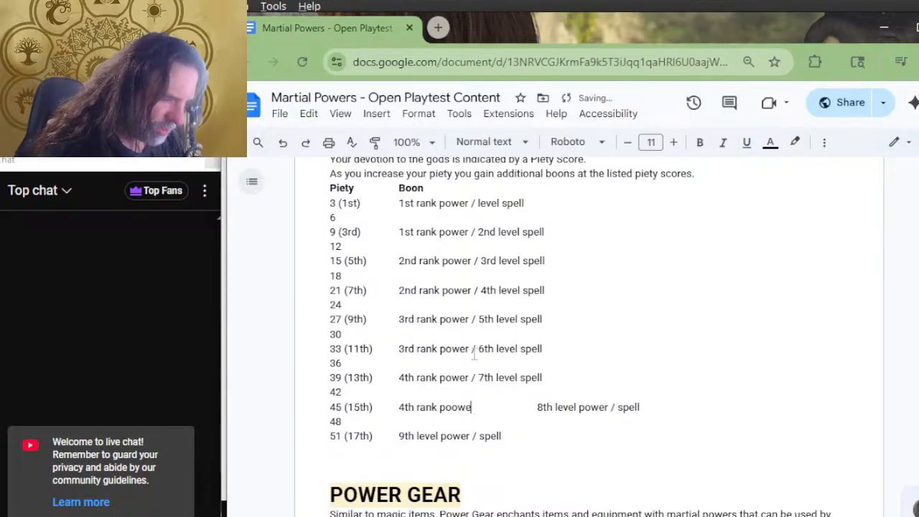
type("wer /")
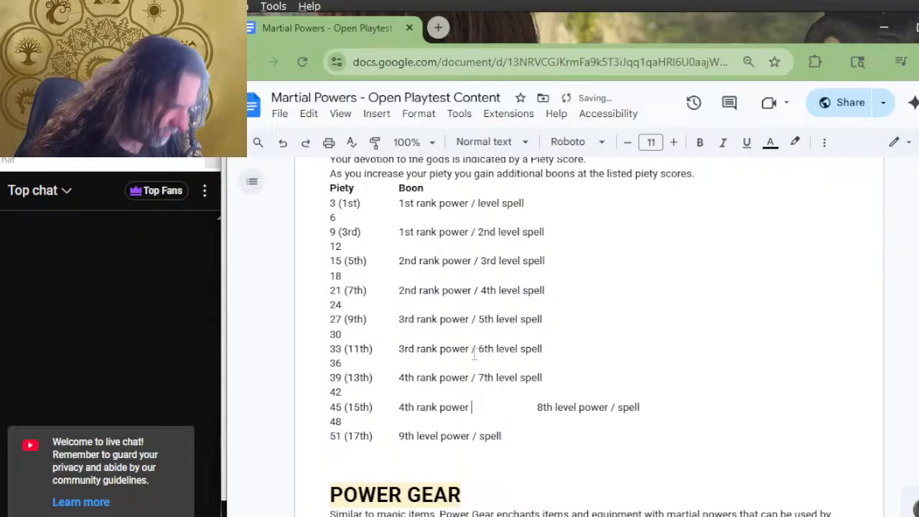
key("Delete")
key("Delete")
key("Right")
Reword the piety 51 boon as "4th rank power / 9th level spell"
key("Right")
key("Right")
key("Right")
key("Right")
key("Right")
key("Right")
key("Right")
key("Right")
key("Right")
key("Delete")
key("Delete")
key("Delete")
key("Delete")
key("Delete")
key("Delete")
key("Delete")
key("Delete")
key("Down")
key("Right")
key("Right")
key("Right")
key("Right")
key("Right")
key("Right")
key("Right")
key("Right")
key("Right")
key("Right")
key("Right")
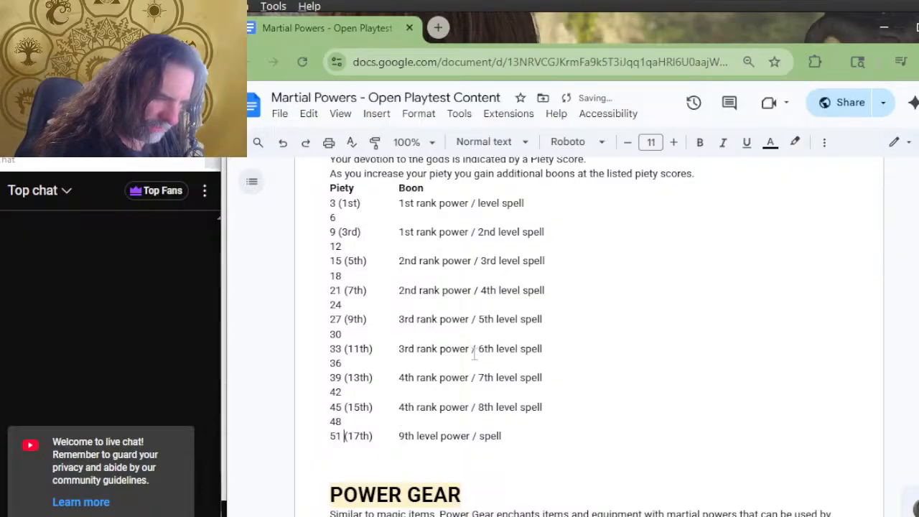
key("Left")
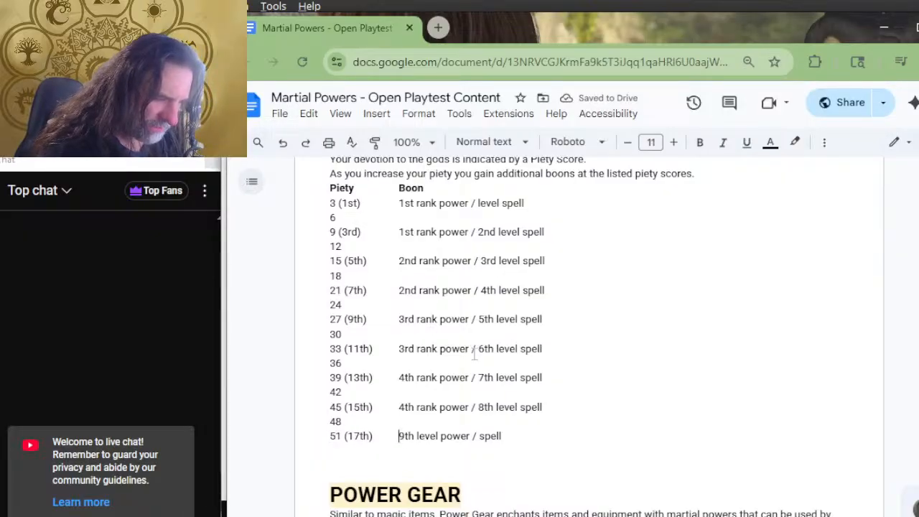
type("4th rank power ")
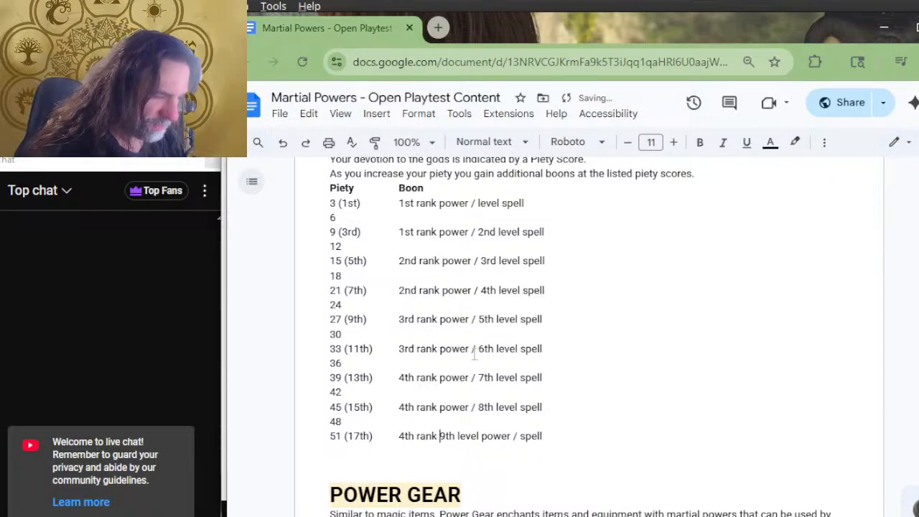
type("/")
key("Right")
key("Right")
key("Right")
key("Right")
key("Right")
key("Right")
key("Right")
key("Right")
key("Right")
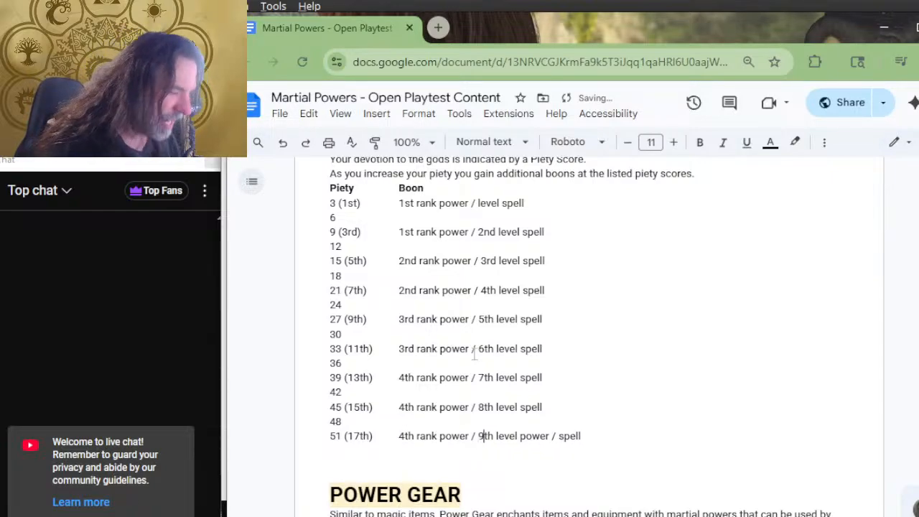
key("Delete")
key("Delete")
key("Delete")
key("Delete")
key("Delete")
key("Delete")
key("Delete")
key("Delete")
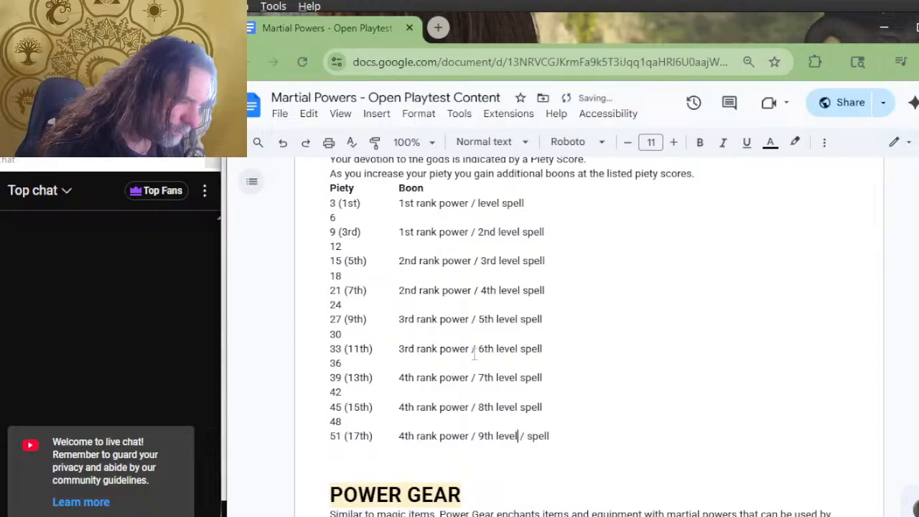
key("Down")
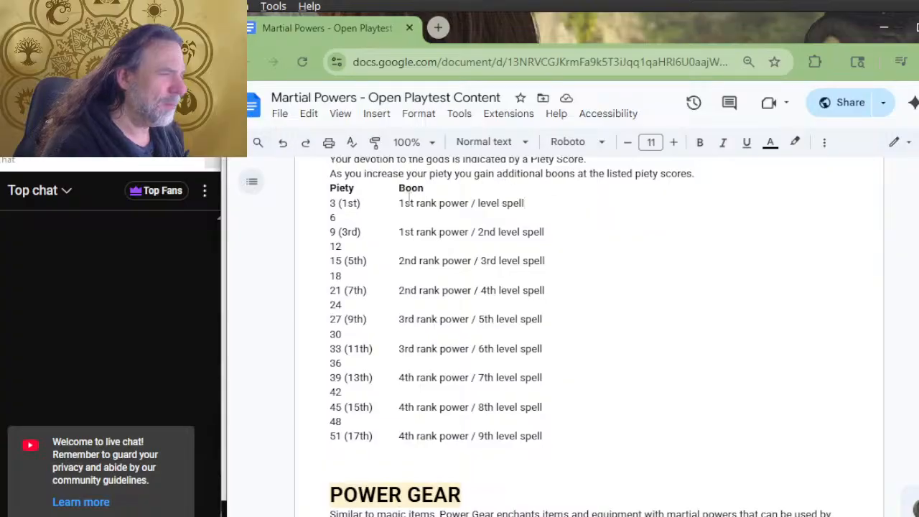
Replace the "Boon" column heading with "Bonus Powers and Spells" in bold
left_click_drag(423, 188, 412, 188)
key("ctrl+b")
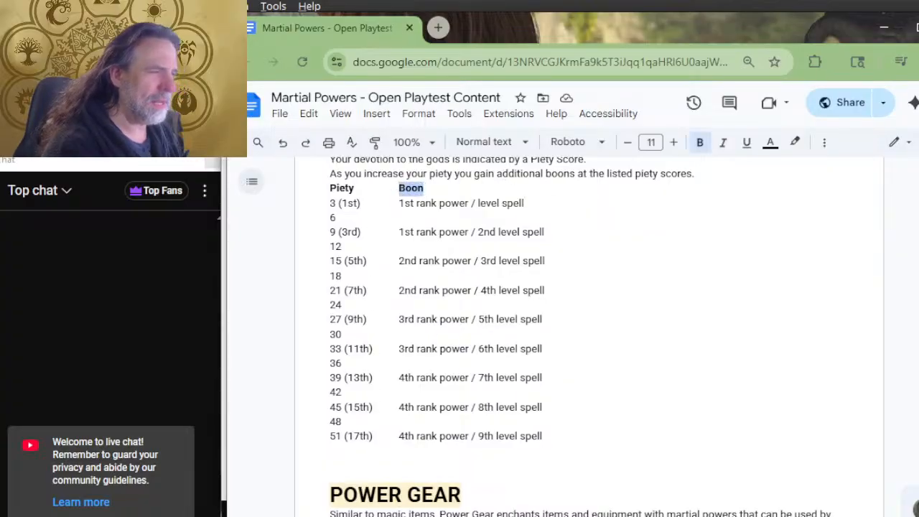
type("Co")
key("BackSpace")
key("BackSpace")
type("Boin")
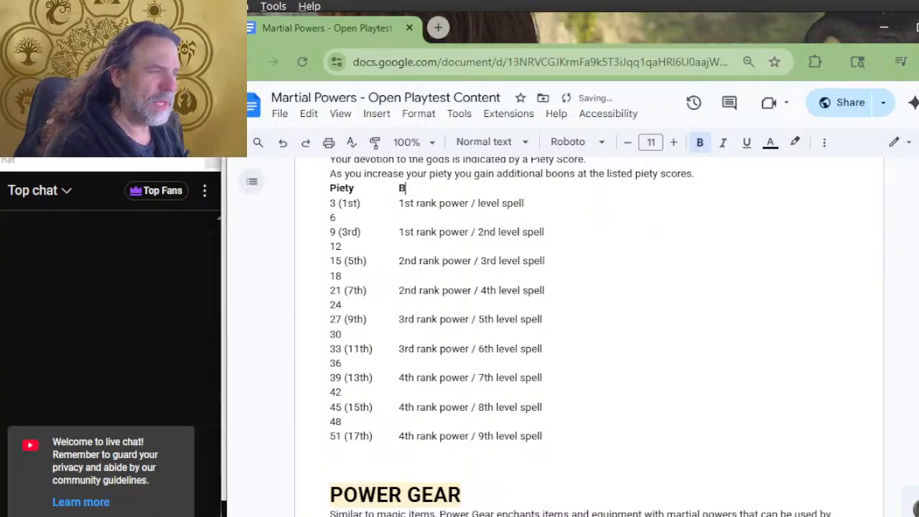
key("BackSpace")
key("BackSpace")
type("n")
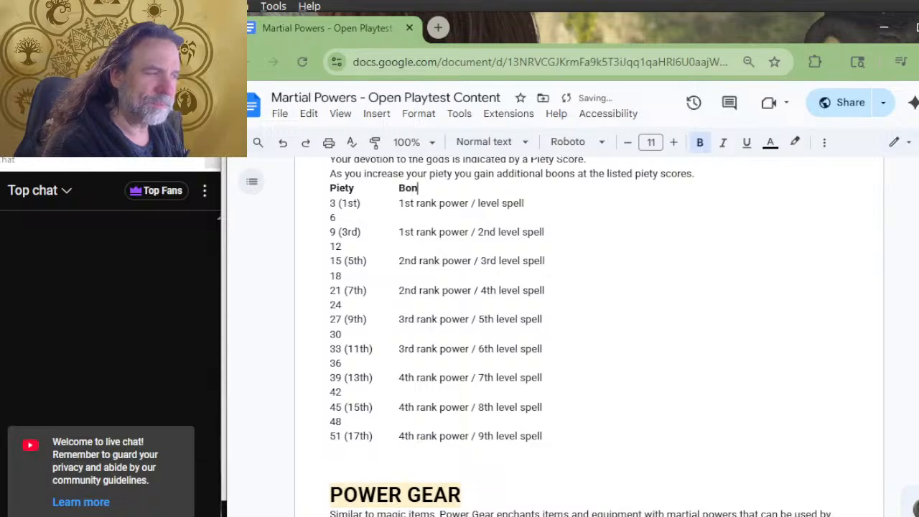
type("us POwer")
key("BackSpace")
key("BackSpace")
key("BackSpace")
key("BackSpace")
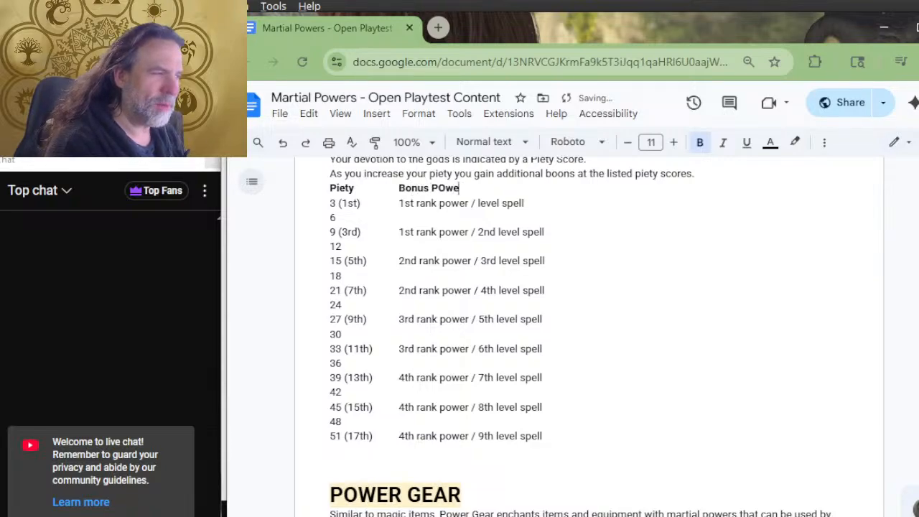
type("owers and Spells")
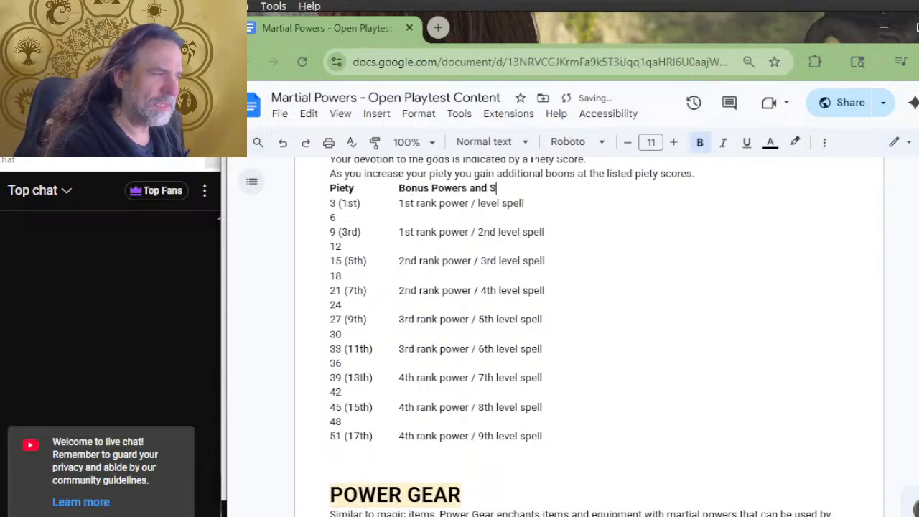
Add a third bold column heading "Divine Boons" after "Bonus Powers and Spells"
key("Tab")
key("Tab")
type("B")
key("BackSpace")
type("D")
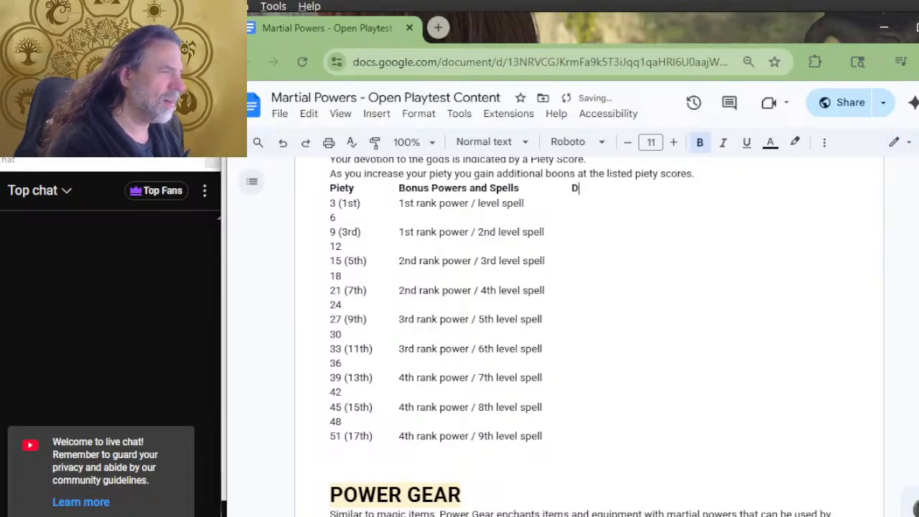
type("ivine Boons")
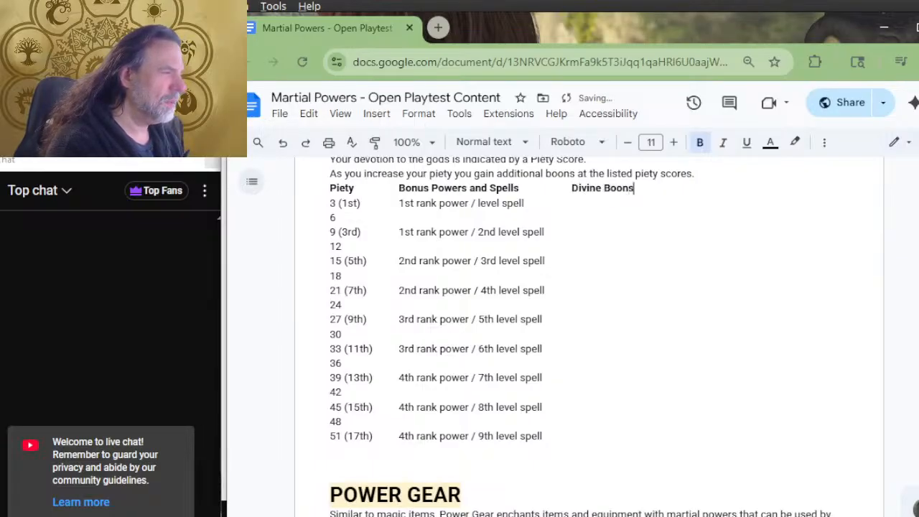
Enter "f" for piety 3 and "5" for piety 15 under Divine Boons
key("Down")
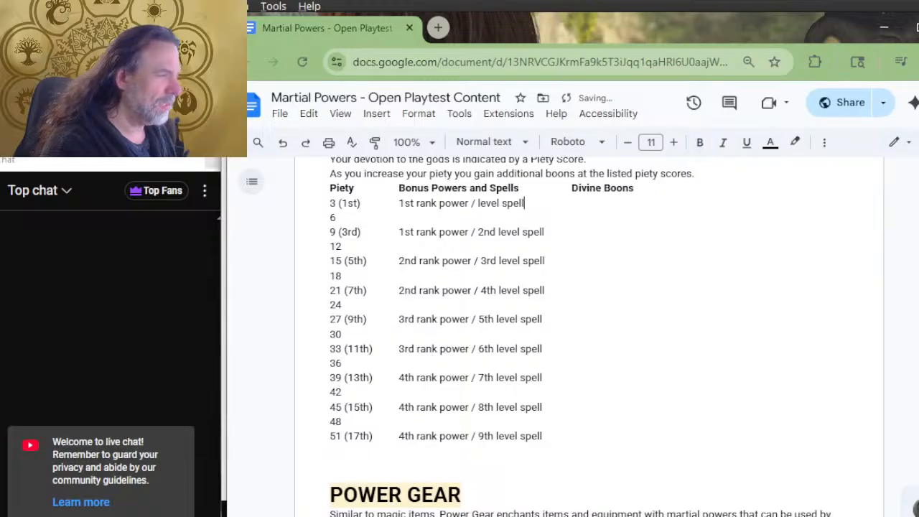
type("f")
key("Down")
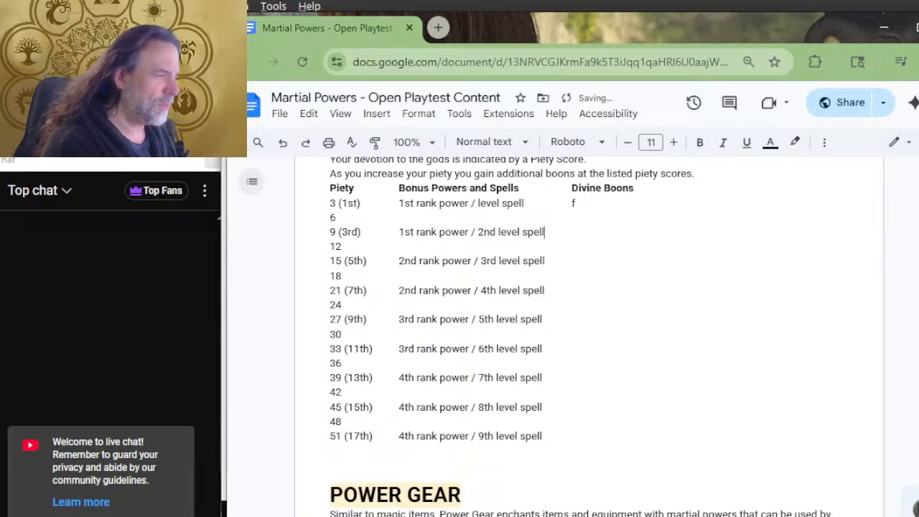
key("Down")
key("Tab")
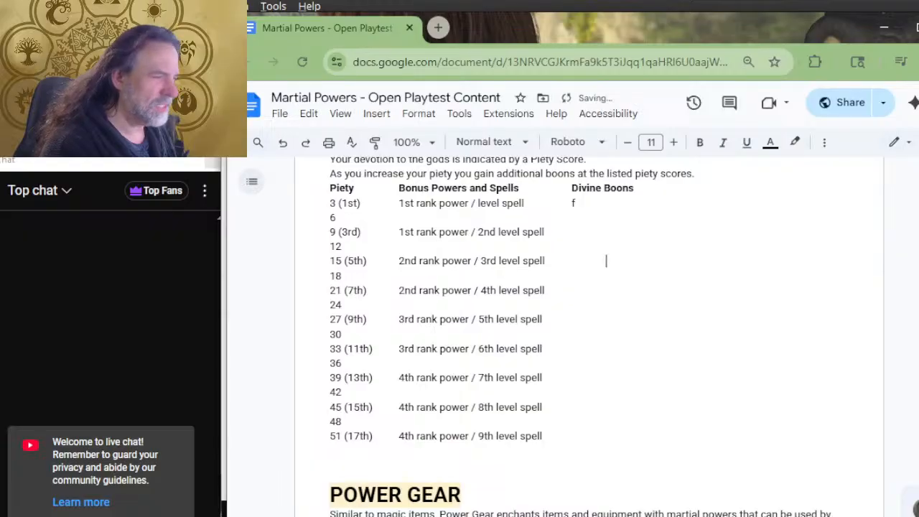
type("5")
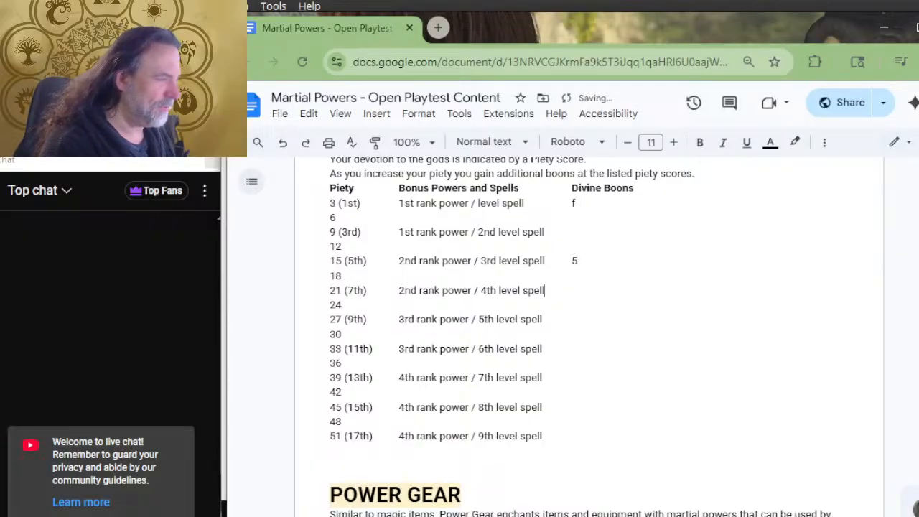
Enter "3" for piety 27 under Divine Boons
key("Down")
key("Tab")
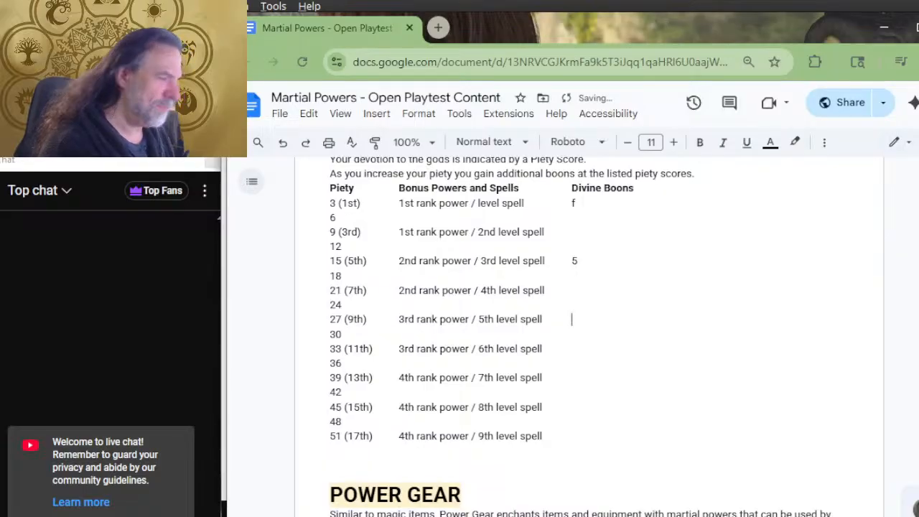
type("3")
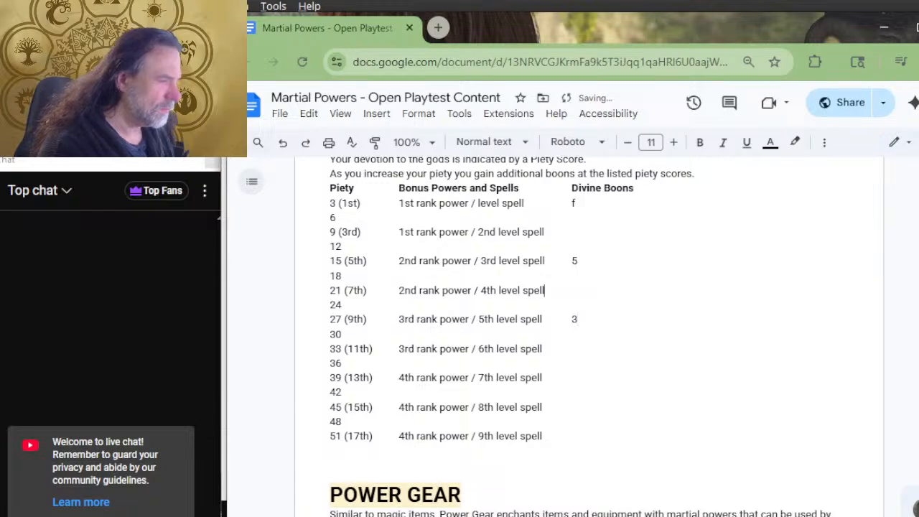
Change the Divine Boons entries to "2" for piety 15 and "1" for piety 3
key("Up")
key("Up")
key("End")
key("BackSpace")
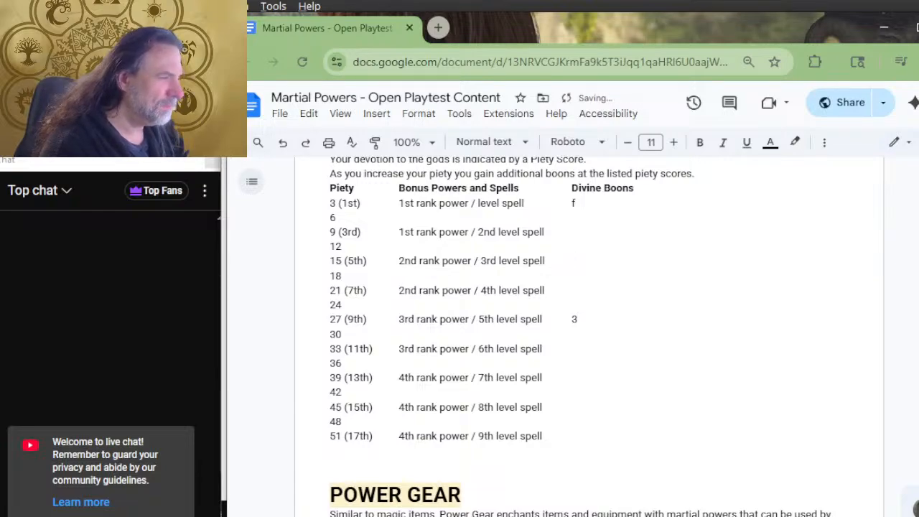
key("BackSpace")
type("1")
key("Down")
key("Down")
key("Down")
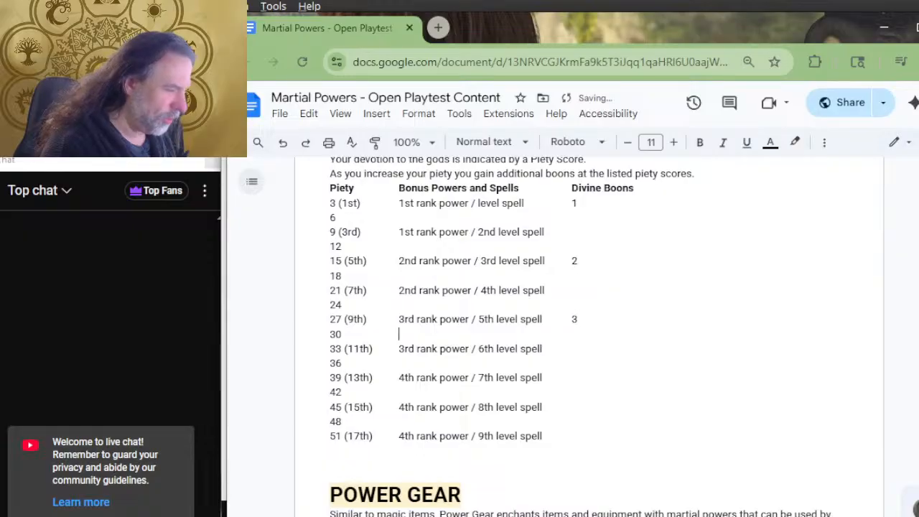
Enter "4" for piety 39 and "5" for piety 51 under Divine Boons
key("Down")
key("Down")
key("Tab")
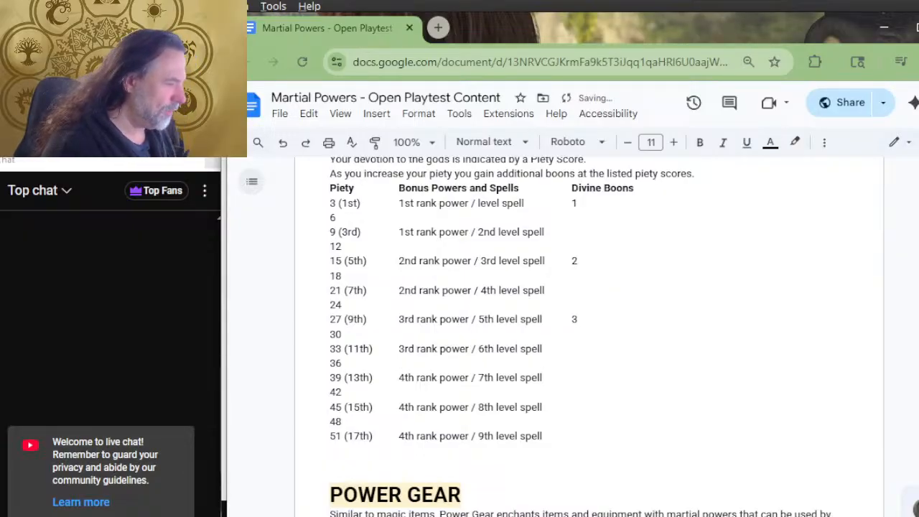
key("Down")
key("Down")
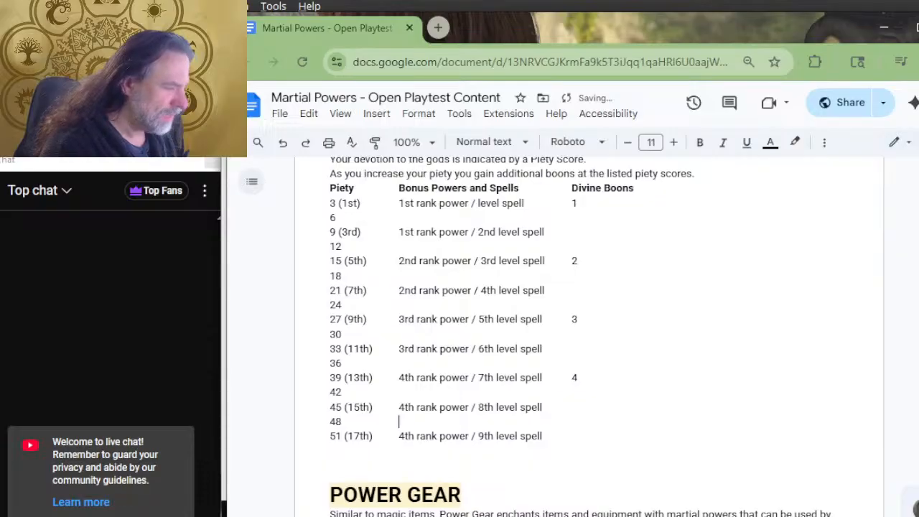
key("Tab")
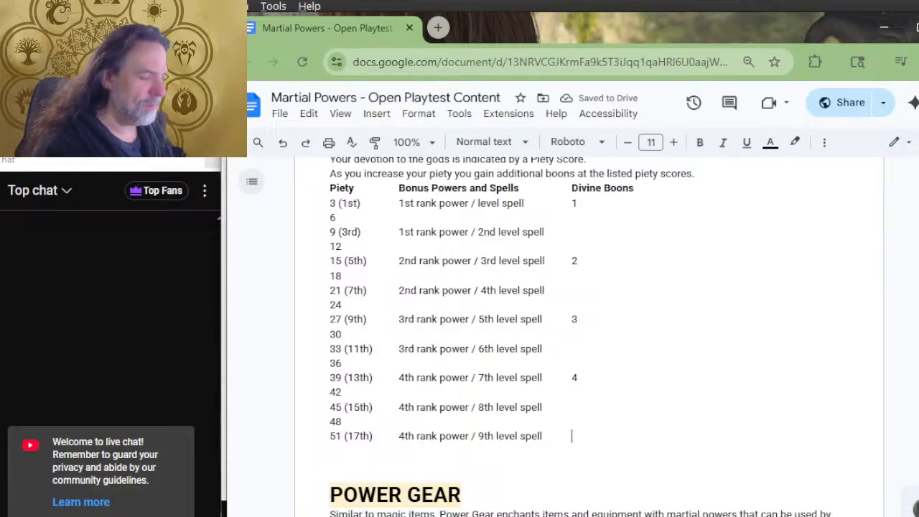
type("5")
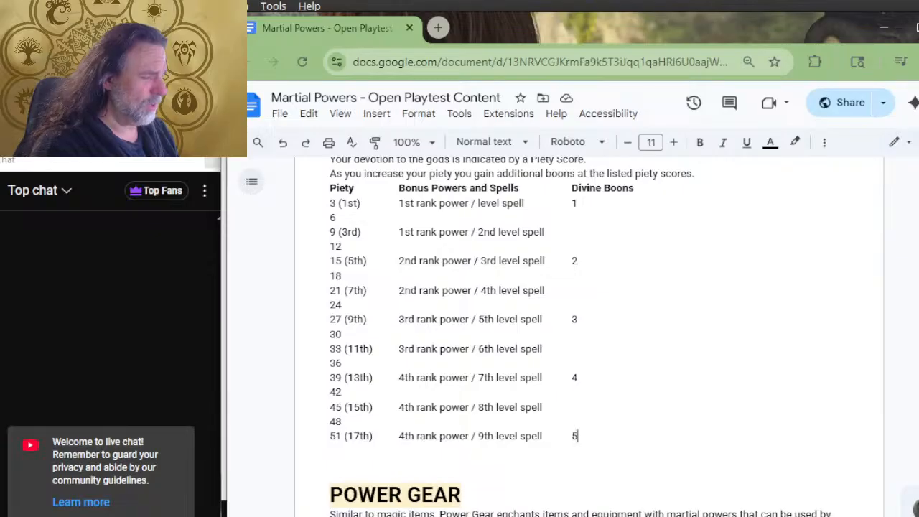
Reword the "Piety Boons" heading as "Piety Benefits" and make it bold
scroll(558, 216, "up", 3)
scroll(558, 216, "up", 3)
scroll(471, 257, "down", 3)
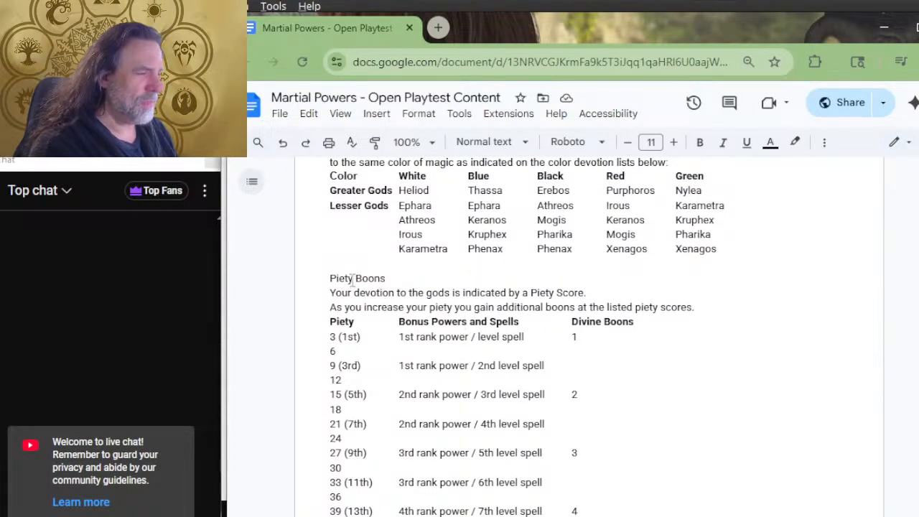
left_click_drag(389, 279, 332, 282)
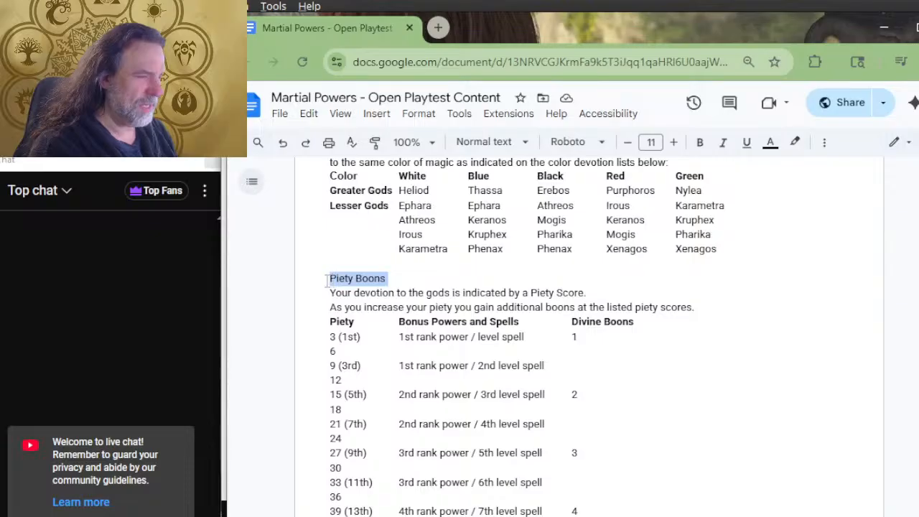
left_click_drag(395, 279, 362, 272)
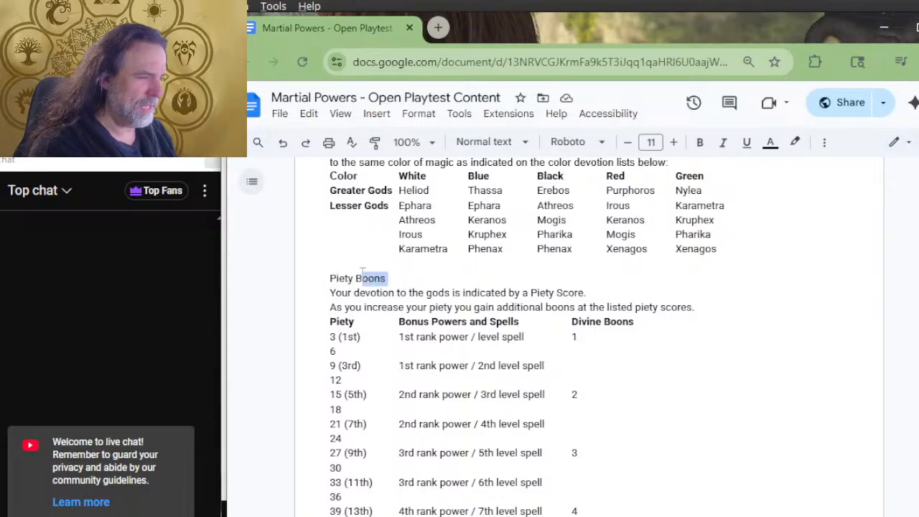
type("enefits")
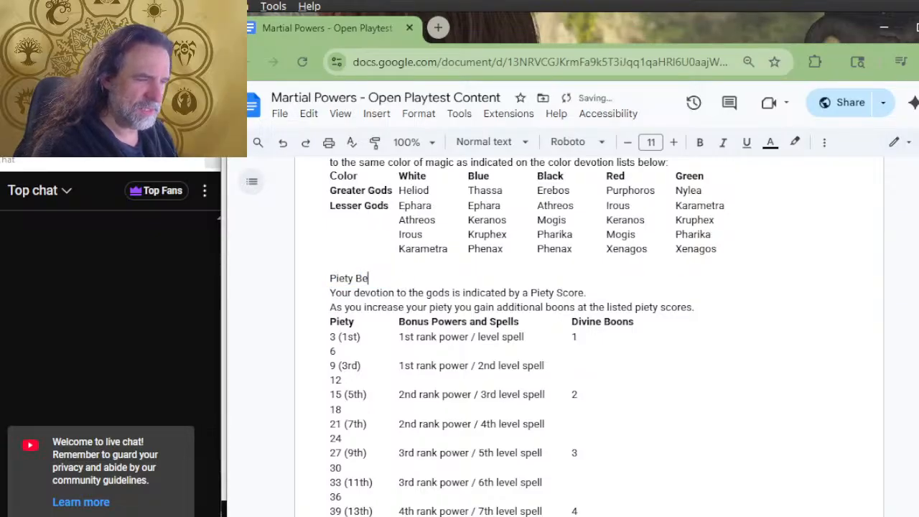
key("shift+Home")
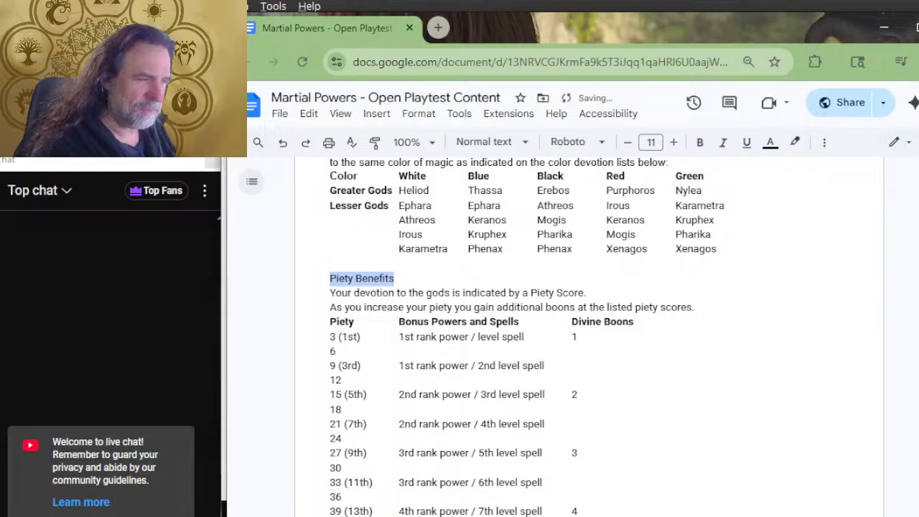
key("ctrl+b")
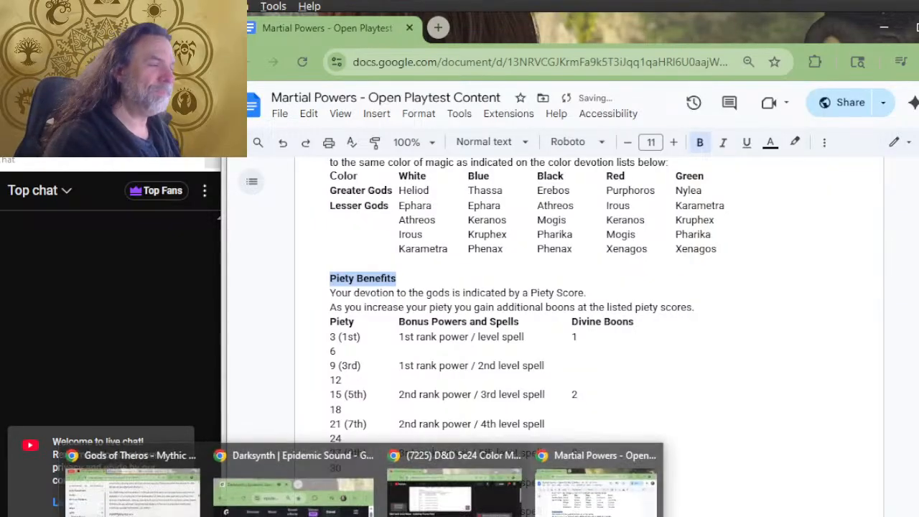
Move the Athreos line below the Ephara line in the list of gods and colors
scroll(452, 360, "up", 1)
scroll(453, 361, "up", 2)
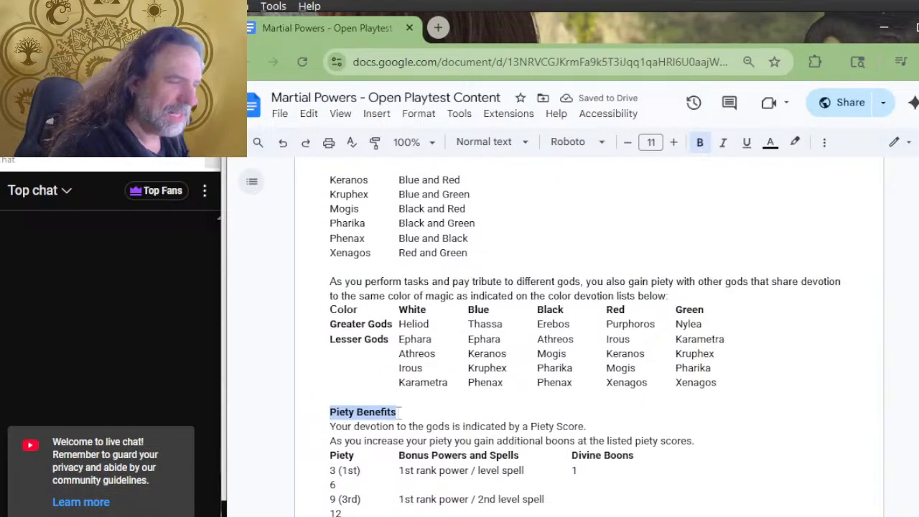
scroll(459, 386, "up", 4)
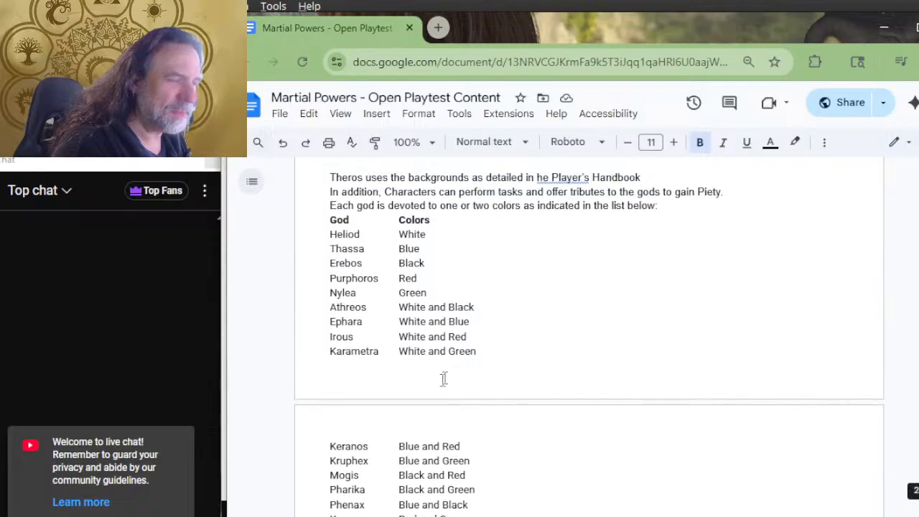
scroll(434, 308, "up", 2)
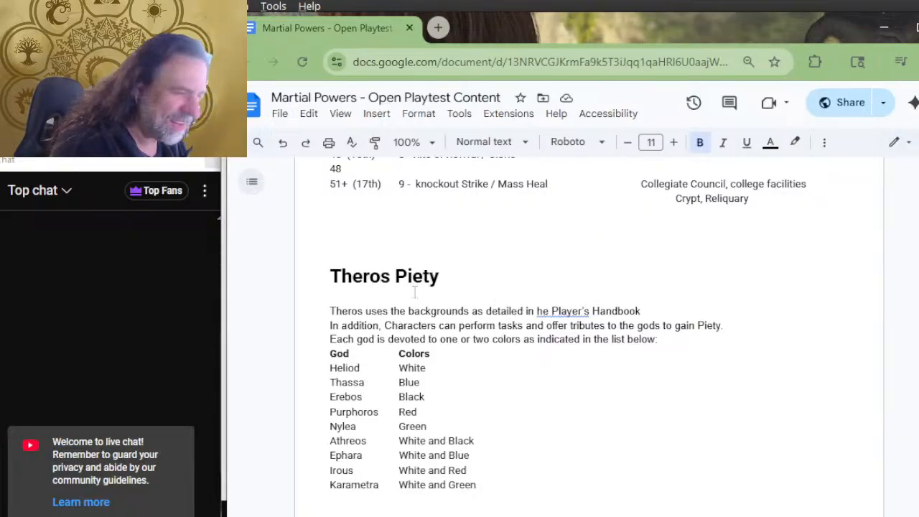
scroll(428, 339, "down", 2)
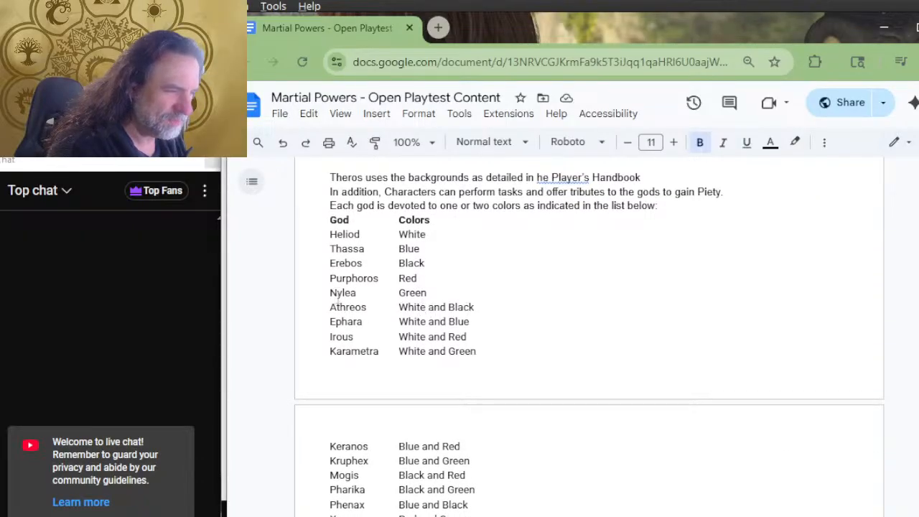
triple_click(489, 305)
key("ctrl+c")
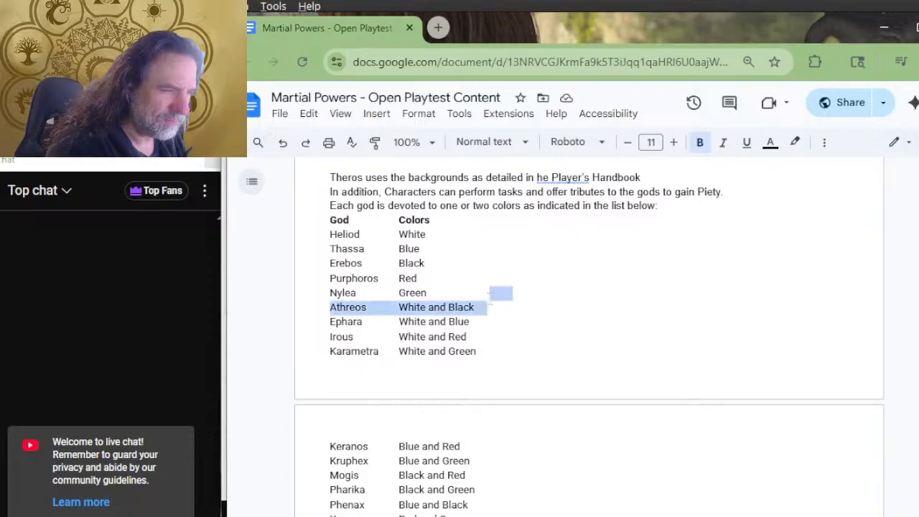
key("BackSpace")
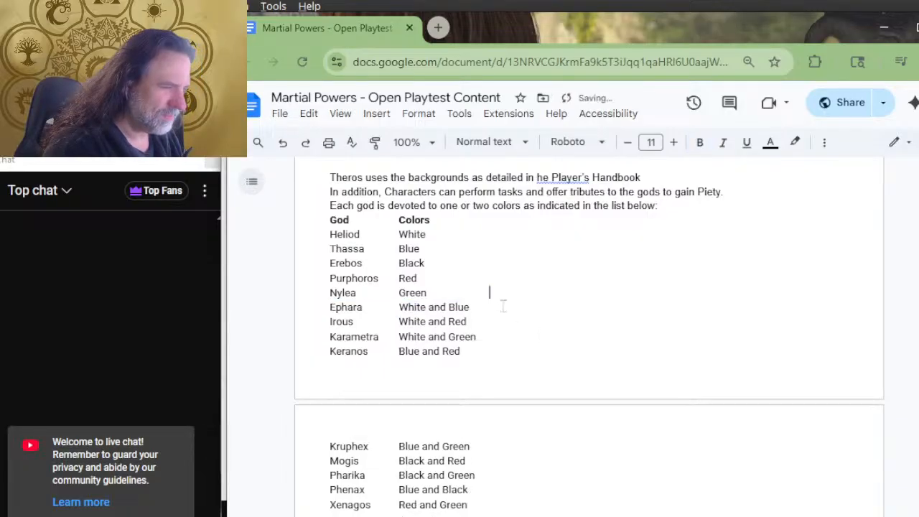
key("ctrl+v")
Switch to the YouTube stream page to check it, and return to the playtest document
scroll(512, 287, "down", 2)
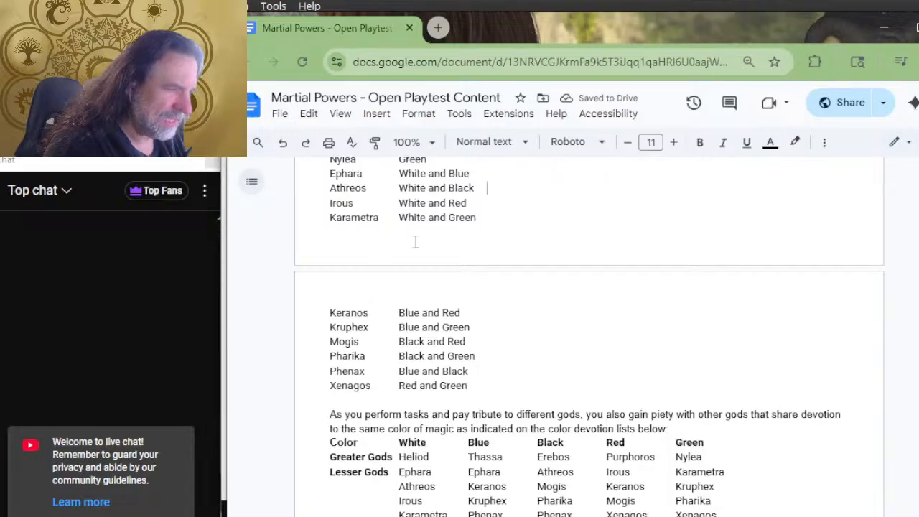
scroll(433, 371, "down", 2)
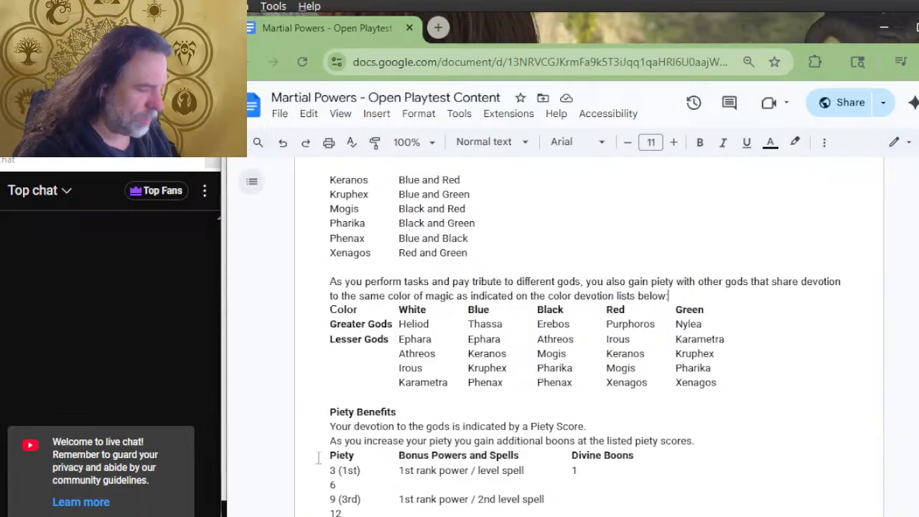
key("alt+Tab")
key("alt+Tab")
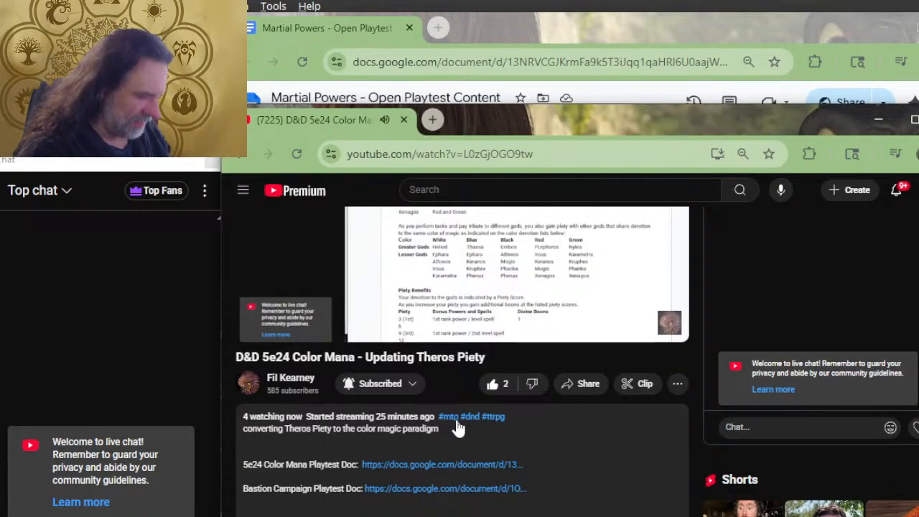
scroll(460, 428, "up", 3)
key("alt+Tab")
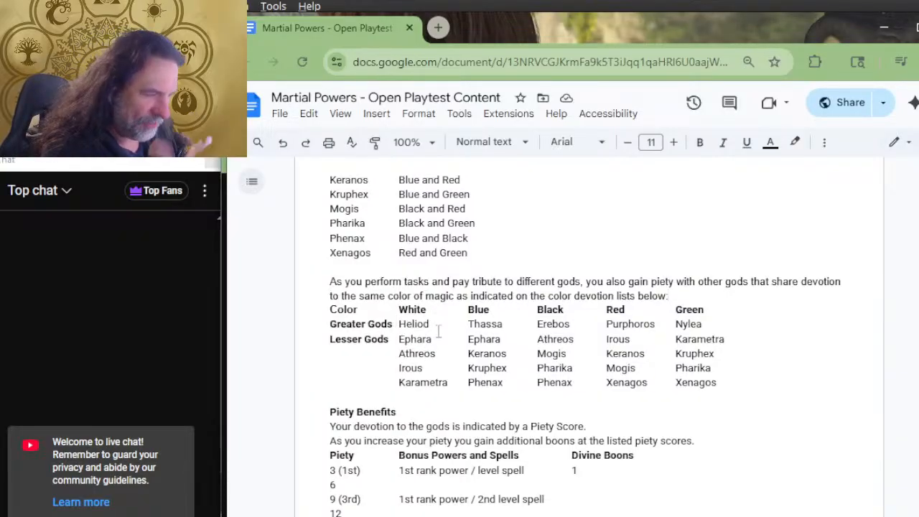
Examine how Ephara and Athreos are shared between the White, Blue and Black columns of the color devotion lists
left_click(497, 323)
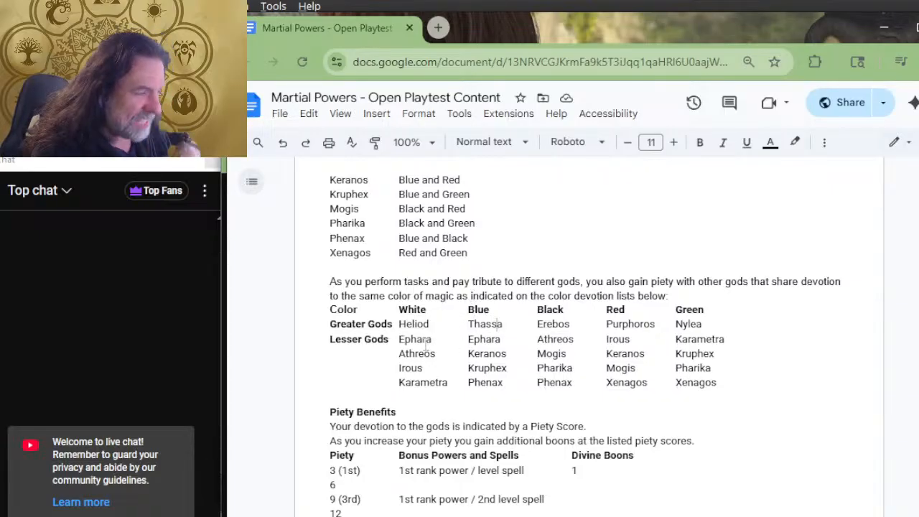
left_click_drag(422, 339, 483, 333)
left_click(485, 337)
mouse_move(419, 355)
left_mouse_down()
mouse_move(430, 354)
mouse_move(408, 354)
left_mouse_up()
left_click(412, 297)
double_click(564, 312)
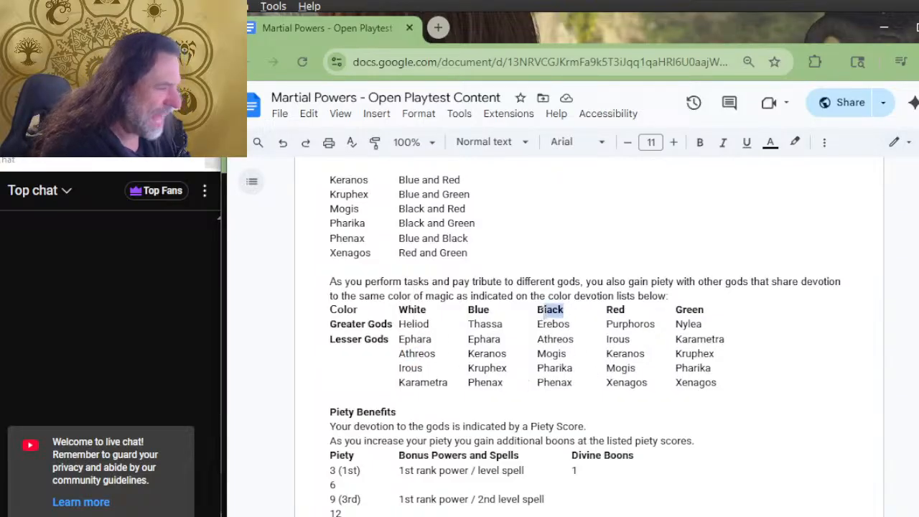
left_click_drag(575, 340, 552, 341)
left_click(549, 340)
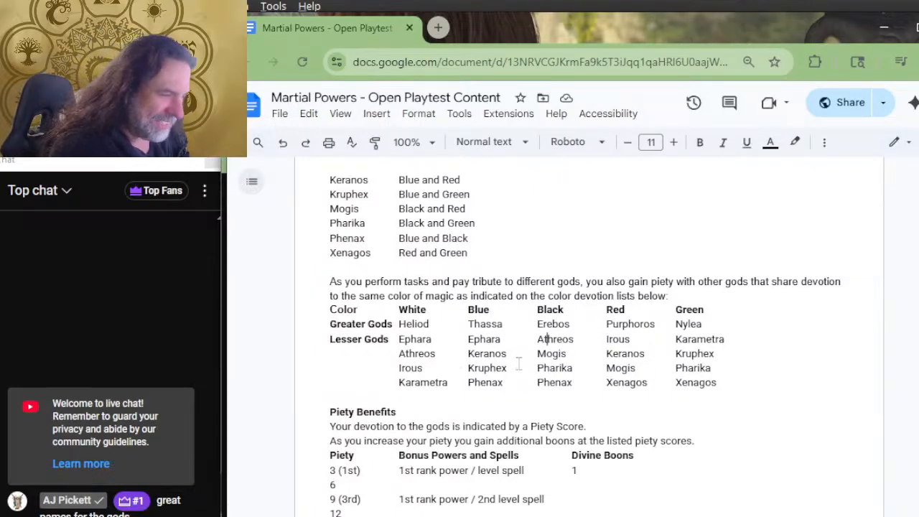
left_click_drag(431, 353, 410, 353)
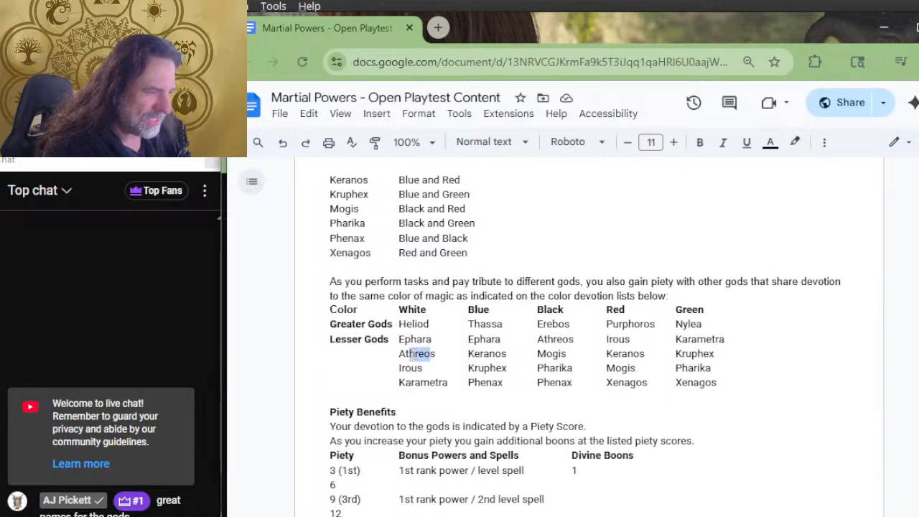
left_click_drag(564, 340, 551, 346)
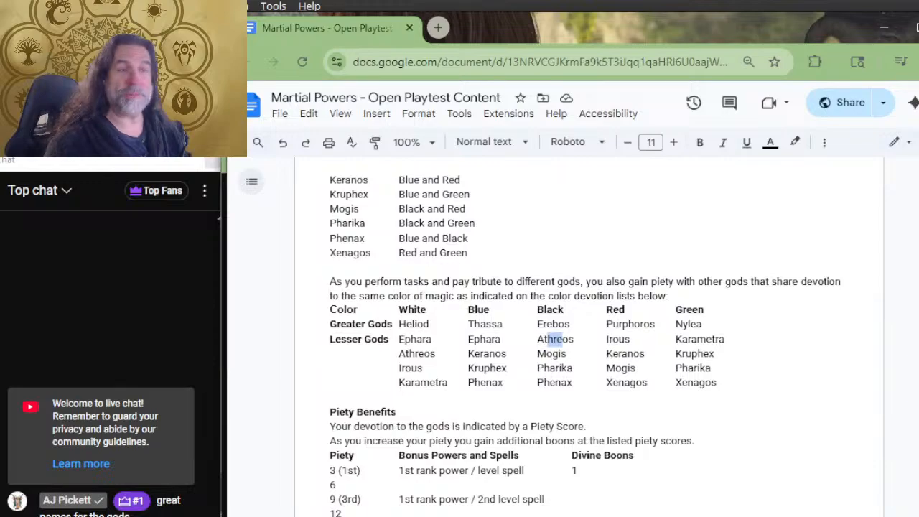
Compare the Red and Green devotion columns, looking at Karametra, Xenagos, Purphoros and Nylea
scroll(377, 320, "down", 2)
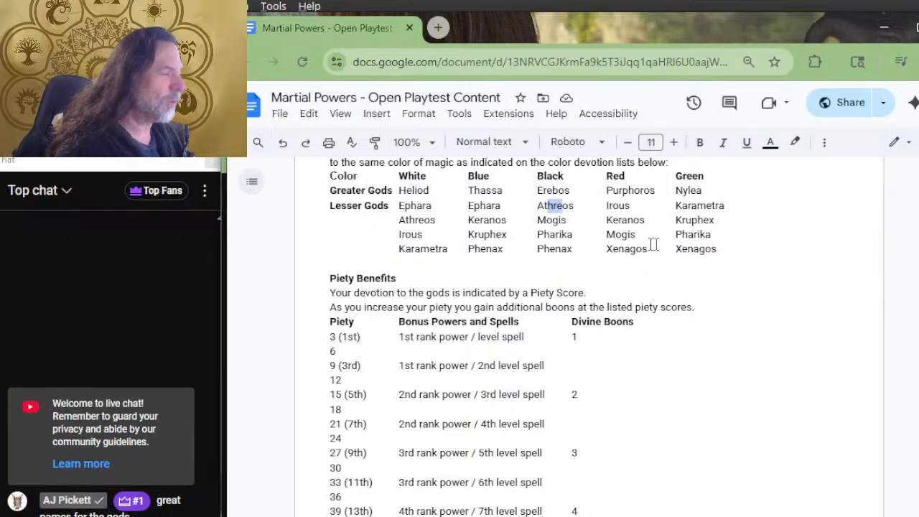
left_click_drag(706, 206, 681, 206)
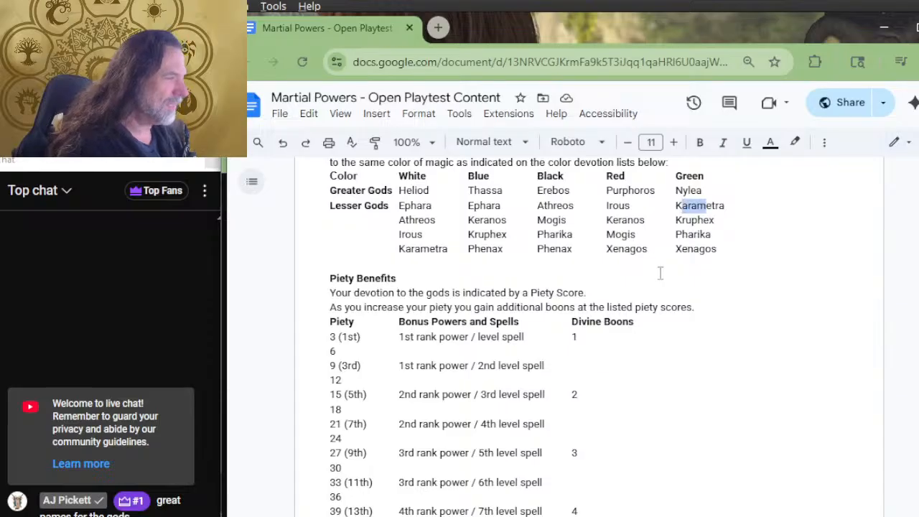
left_click(717, 206)
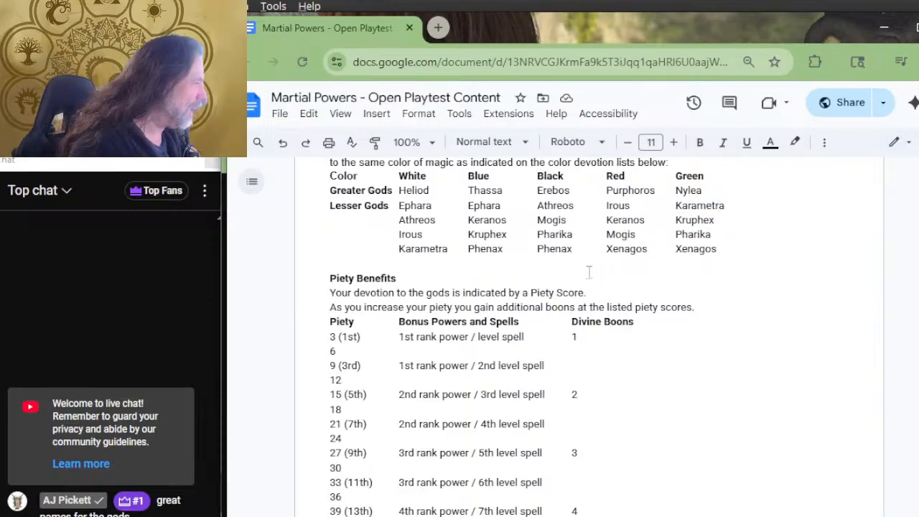
left_click_drag(646, 249, 614, 265)
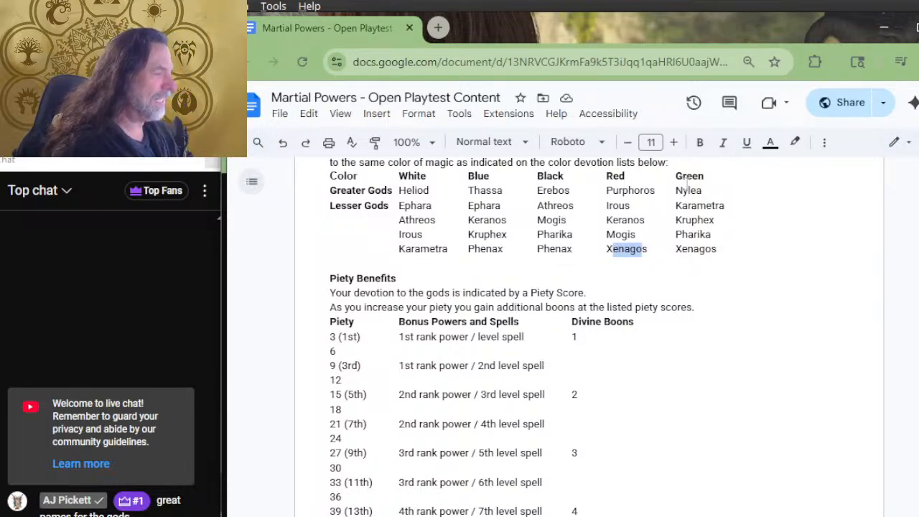
left_click(626, 191)
left_click_drag(708, 192, 679, 196)
left_click(690, 194)
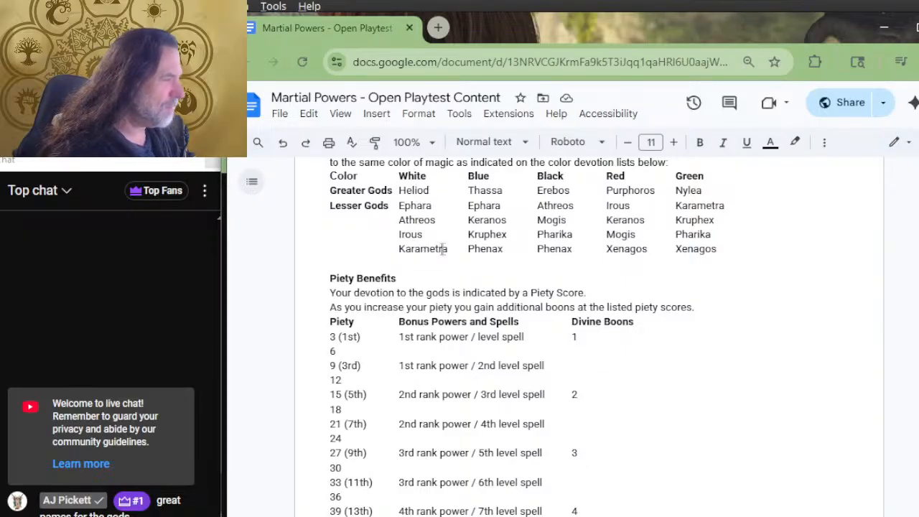
left_click(609, 191)
left_click(693, 176)
left_click(641, 255)
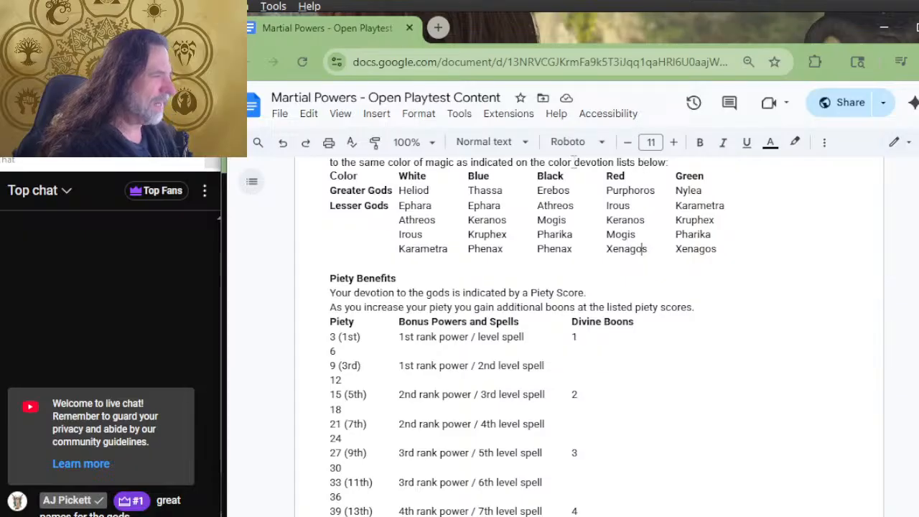
Review the Red devotion column again, focusing on Mogis among its lesser gods
mouse_move(616, 235)
left_mouse_down()
mouse_move(638, 235)
mouse_move(624, 239)
left_mouse_up()
left_click_drag(612, 175, 685, 310)
left_click(672, 310)
scroll(667, 251, "down", 2)
scroll(660, 248, "up", 2)
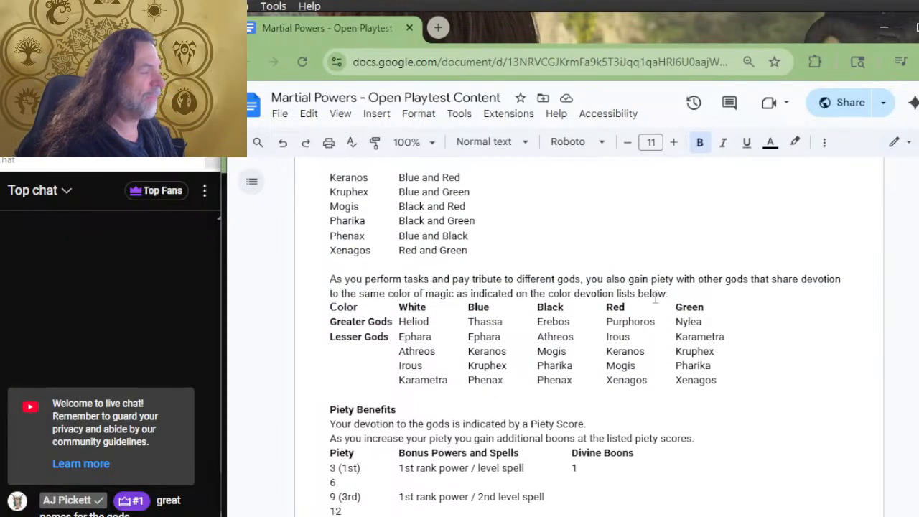
left_click_drag(638, 368, 621, 366)
left_click(623, 368)
left_click(616, 366)
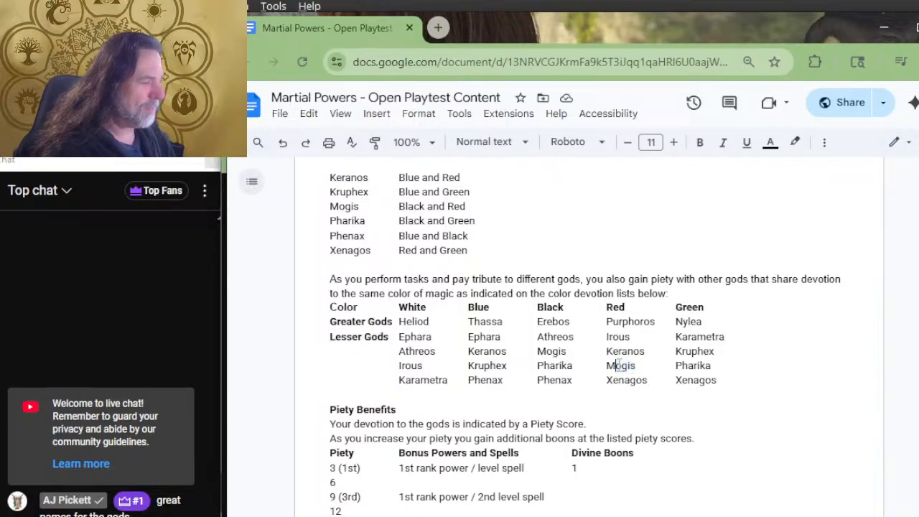
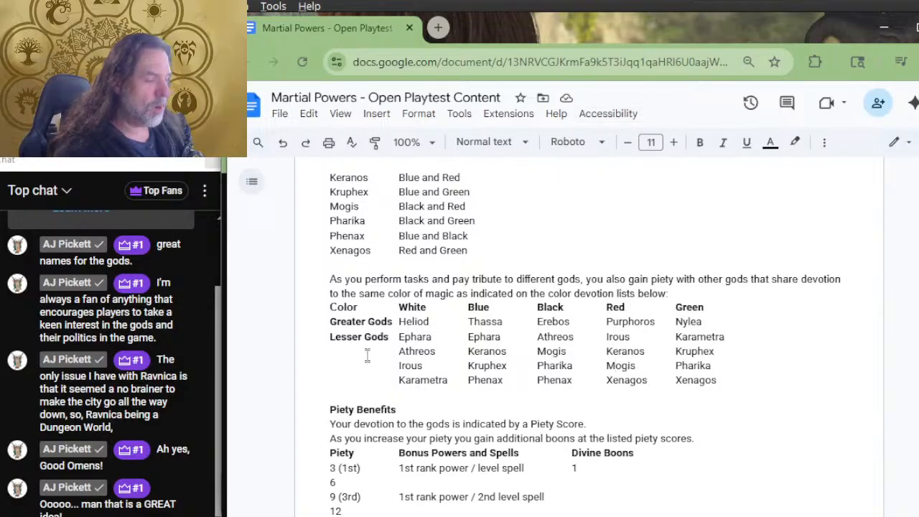
Examine the color devotion lists, focusing on Ephara in the Blue column and Athreos and Irous in the White column
scroll(431, 352, "down", 2)
scroll(783, 234, "down", 2)
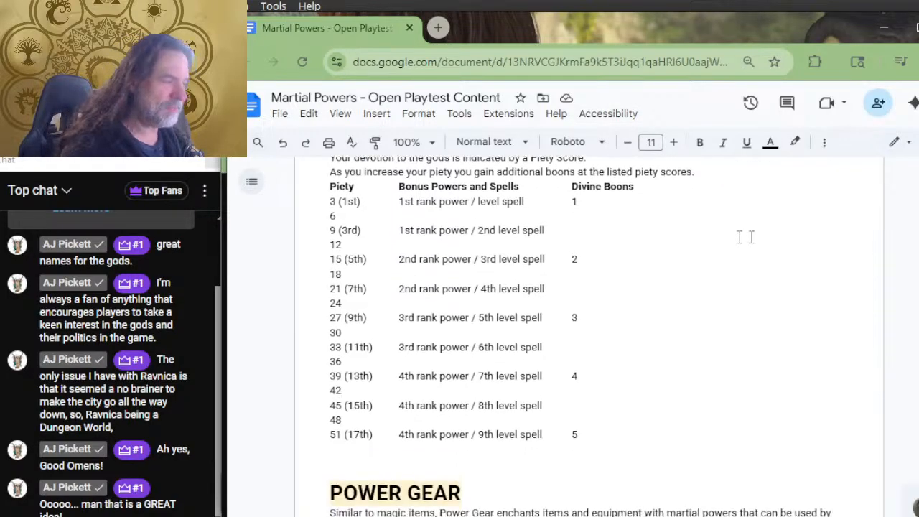
scroll(601, 229, "up", 2)
scroll(597, 239, "up", 2)
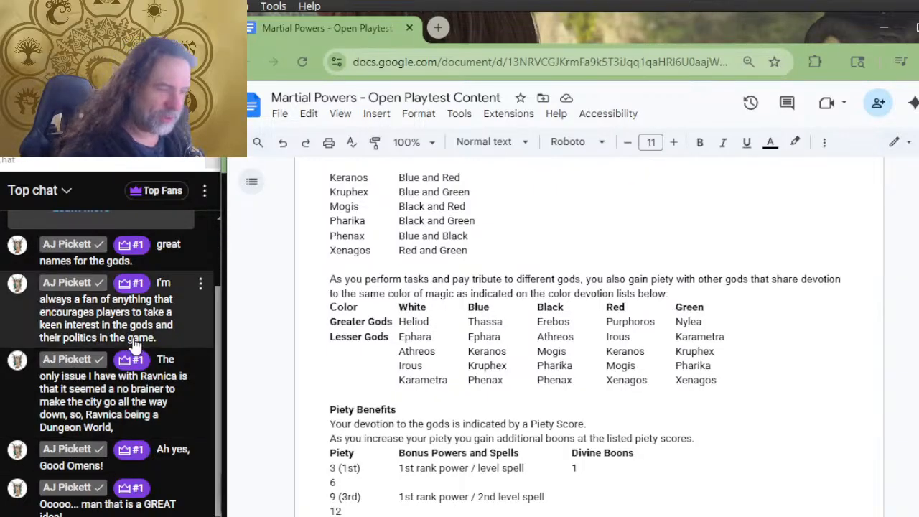
left_click_drag(501, 337, 473, 337)
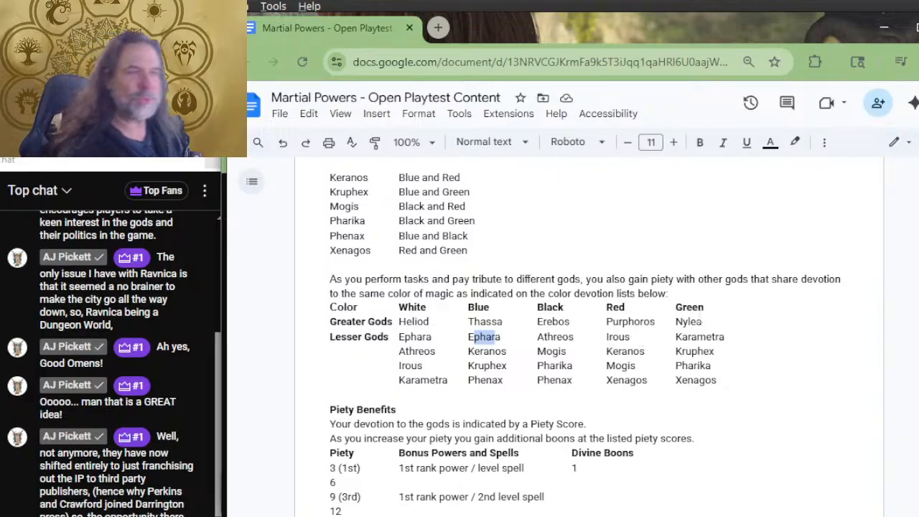
mouse_move(422, 367)
left_mouse_down()
mouse_move(399, 367)
mouse_move(411, 366)
mouse_move(399, 351)
mouse_move(419, 350)
left_mouse_up()
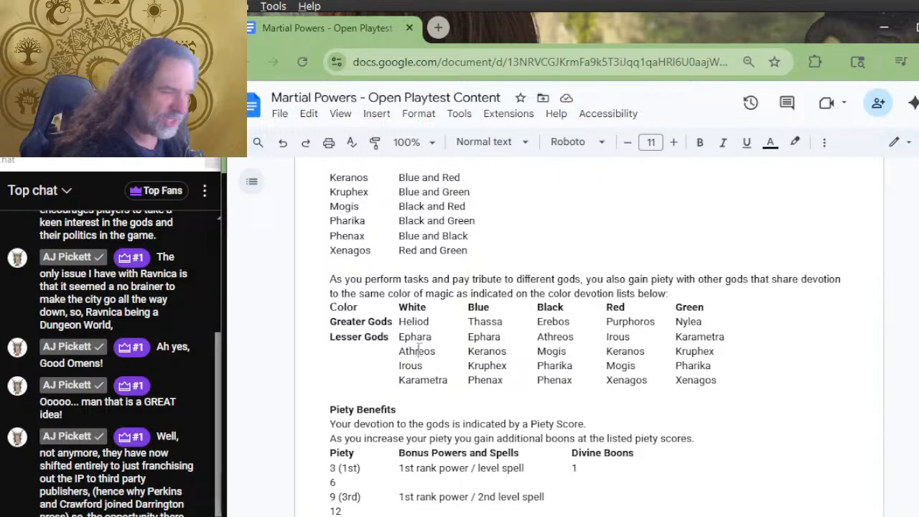
left_click_drag(436, 351, 390, 352)
left_click(420, 366)
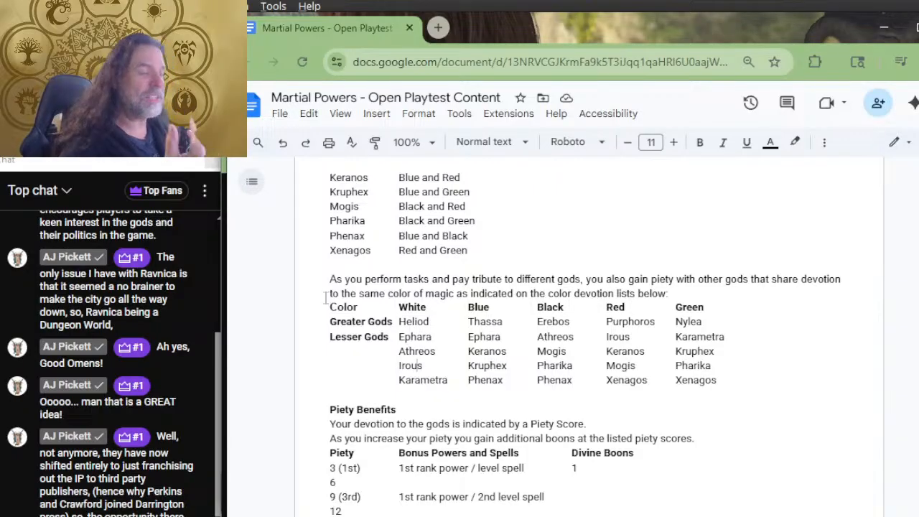
Review the Piety Benefits table against the color devotion lists, focusing on the bonus powers and spells at 15 and 21 piety
scroll(322, 307, "down", 2)
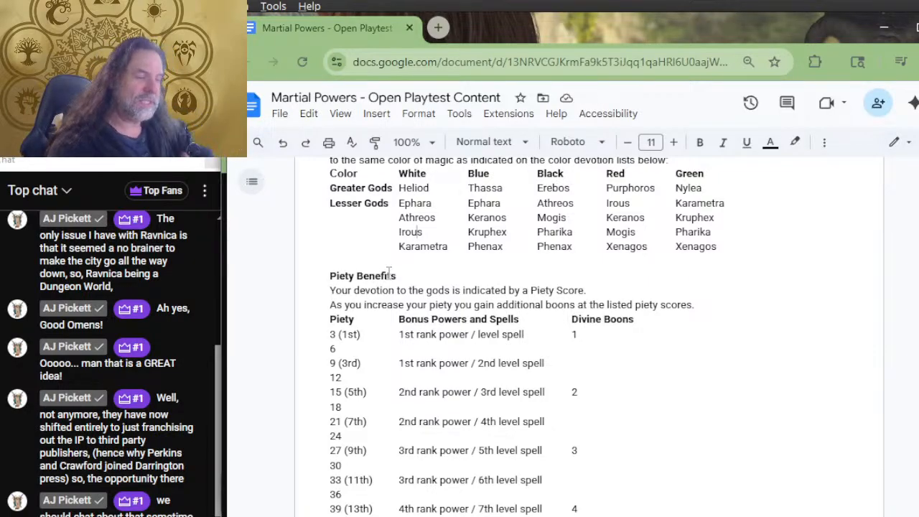
scroll(345, 336, "down", 2)
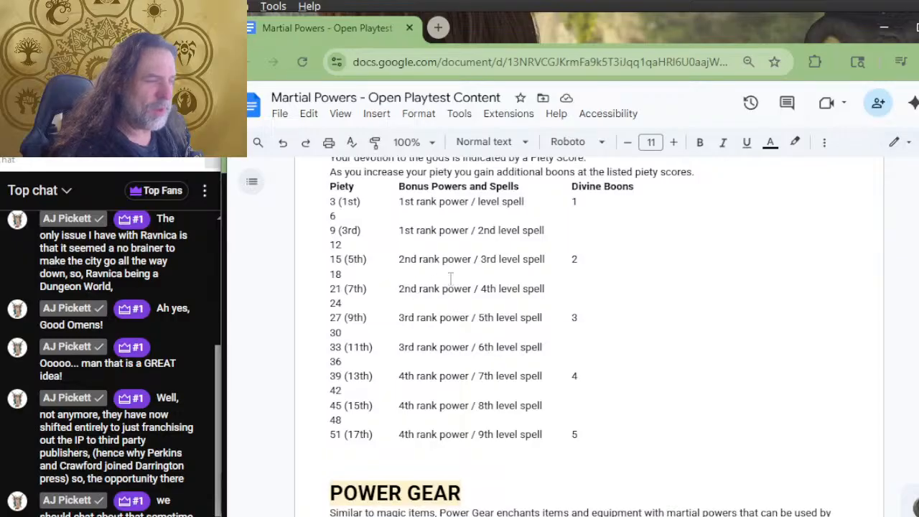
scroll(499, 294, "up", 2)
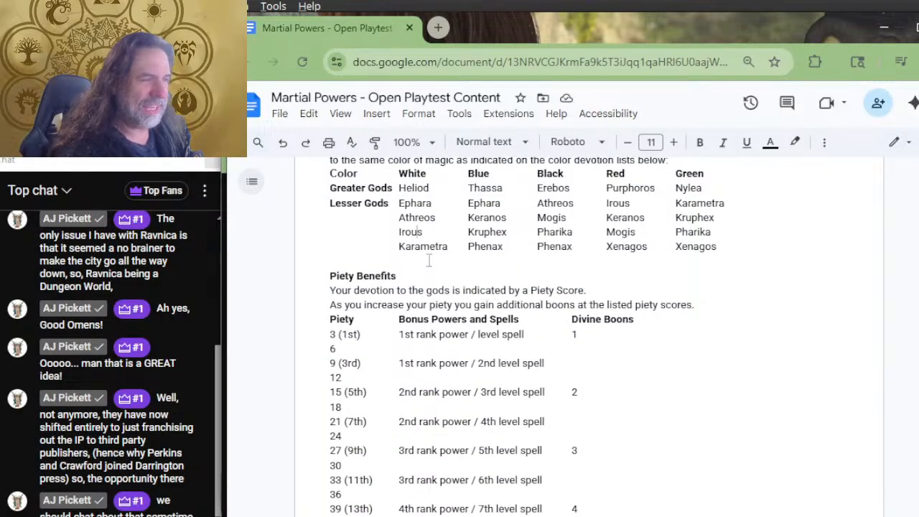
scroll(428, 260, "up", 2)
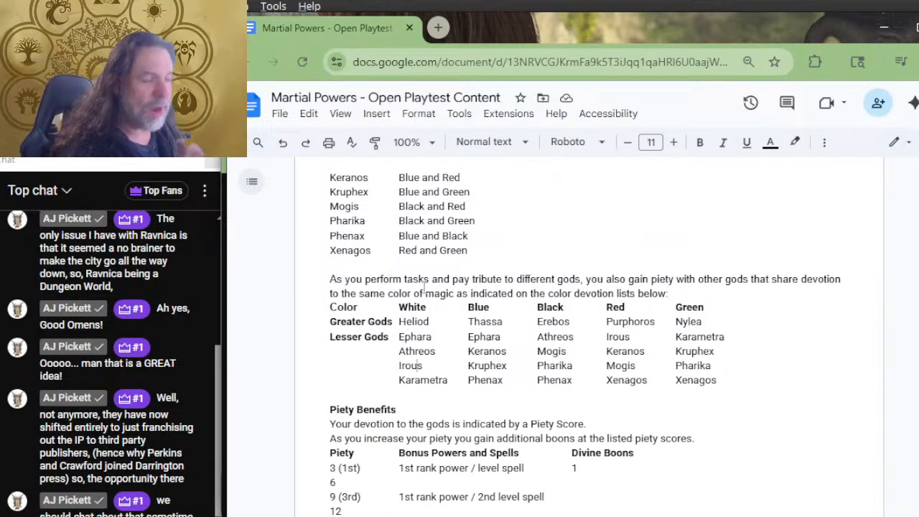
scroll(402, 294, "down", 4)
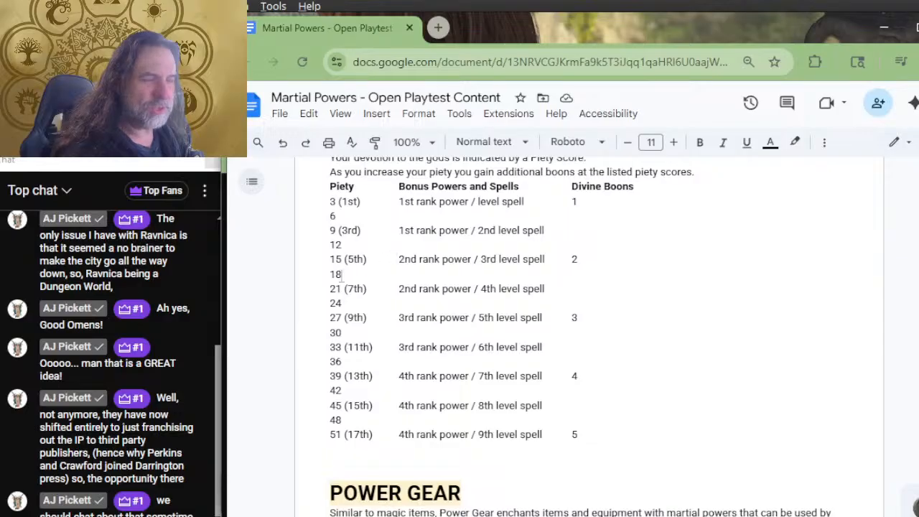
left_click_drag(526, 247, 513, 266)
left_click(513, 261)
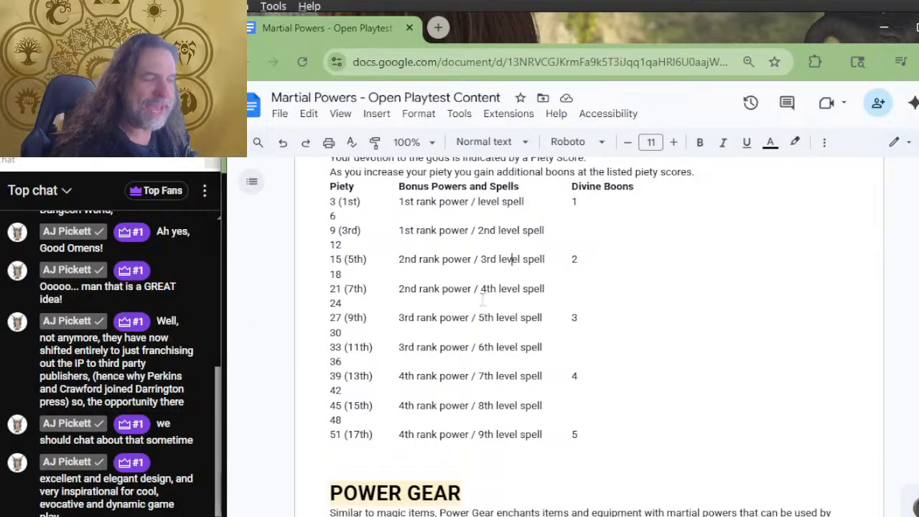
left_click_drag(544, 289, 490, 288)
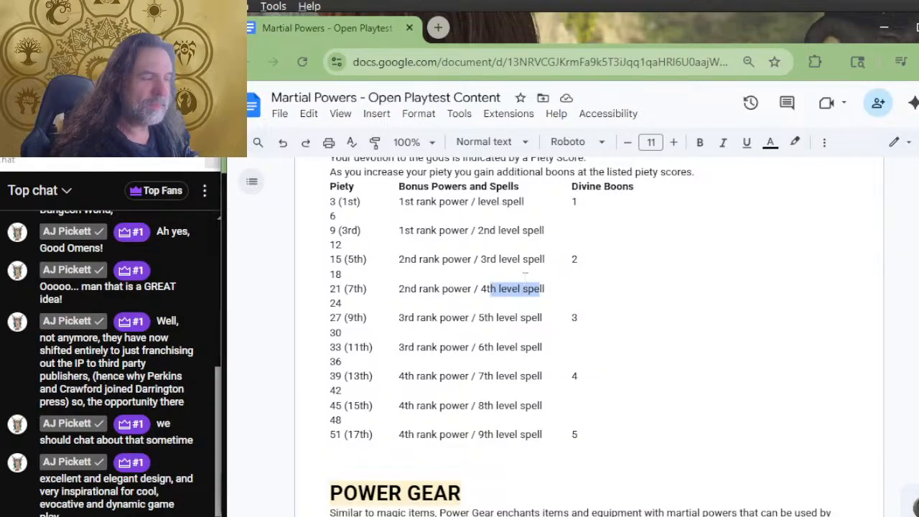
left_click(523, 259)
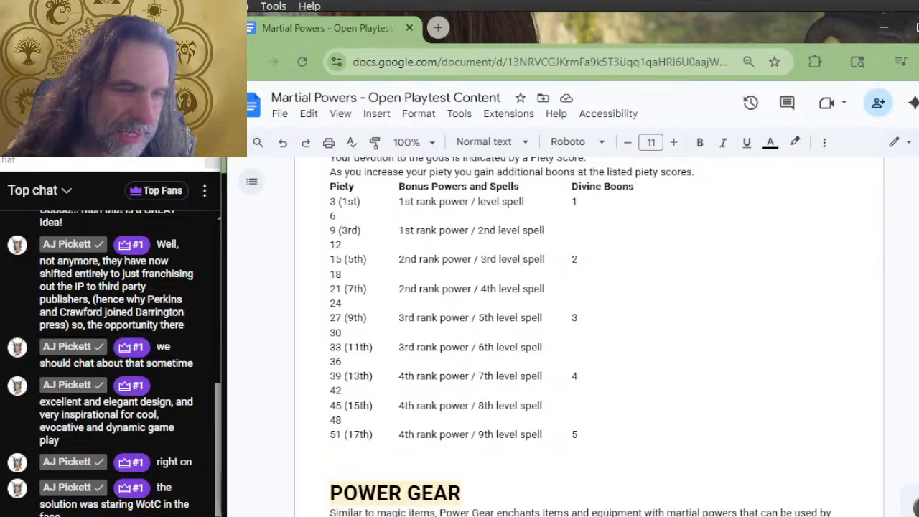
Read back through the earlier messages in the live stream chat
scroll(137, 349, "up", 2)
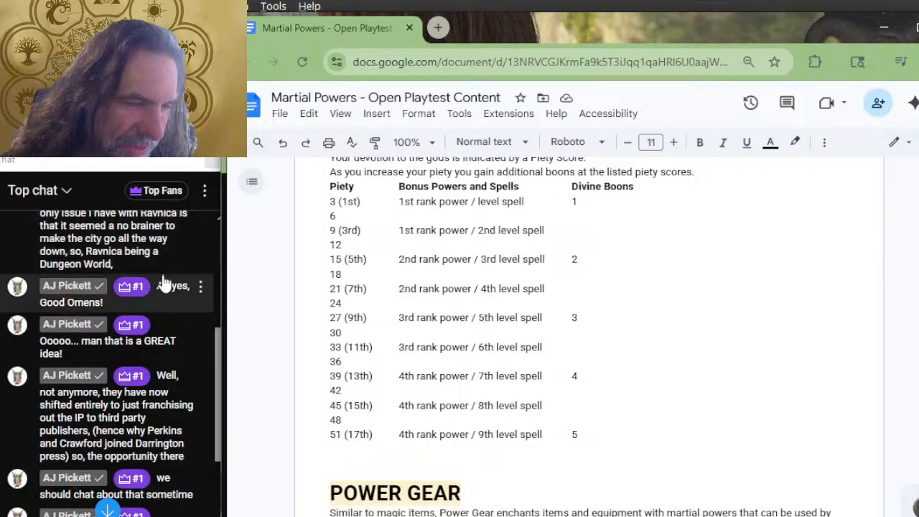
scroll(147, 276, "down", 2)
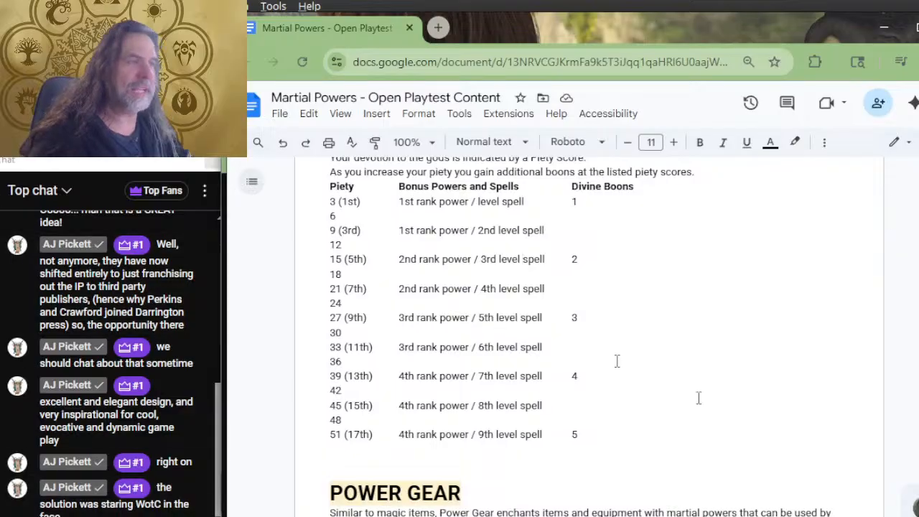
Switch to the YouTube stream page and open the DMsGuild link for the 5 color mana spell point rules from the description
key("alt+Tab")
scroll(474, 277, "down", 8)
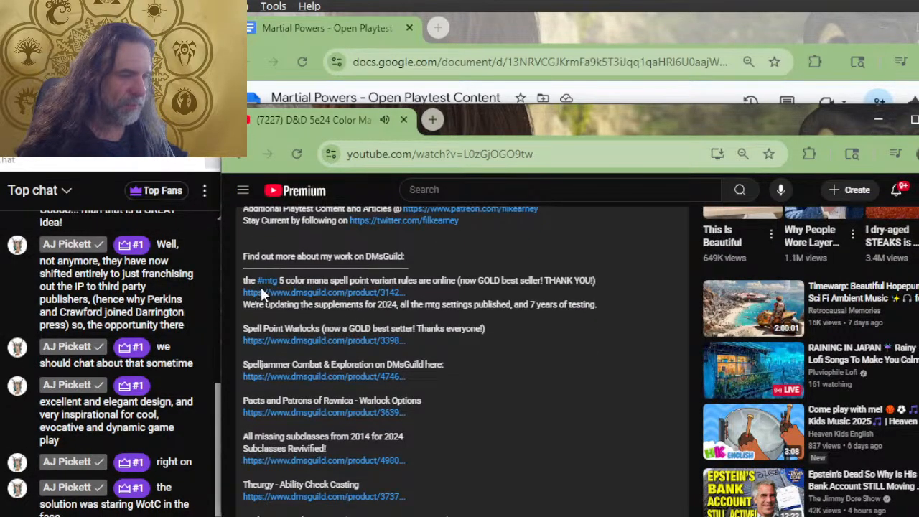
left_click(261, 292)
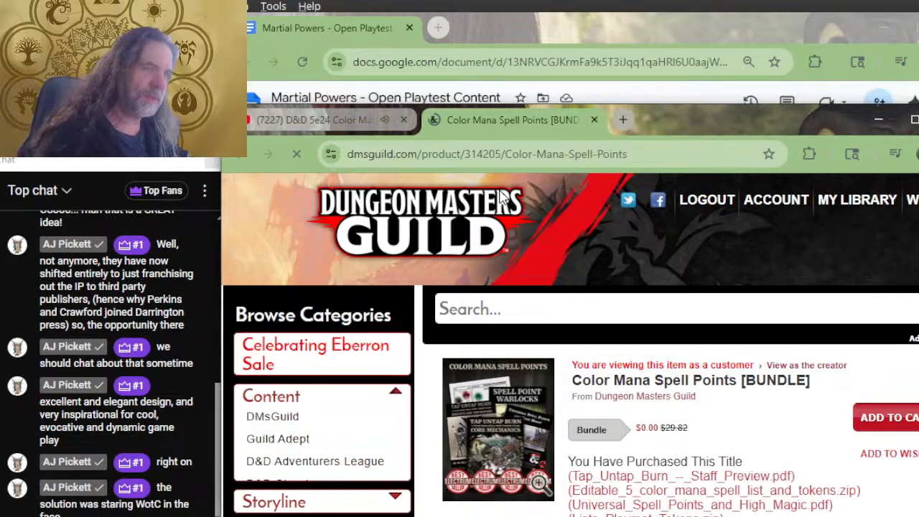
Browse the titles in the Color Mana Spell Points bundle, including Revised 5 Color Magic Spell List, Elemental Ki and Core Mechanics
scroll(575, 257, "down", 5)
scroll(619, 301, "down", 2)
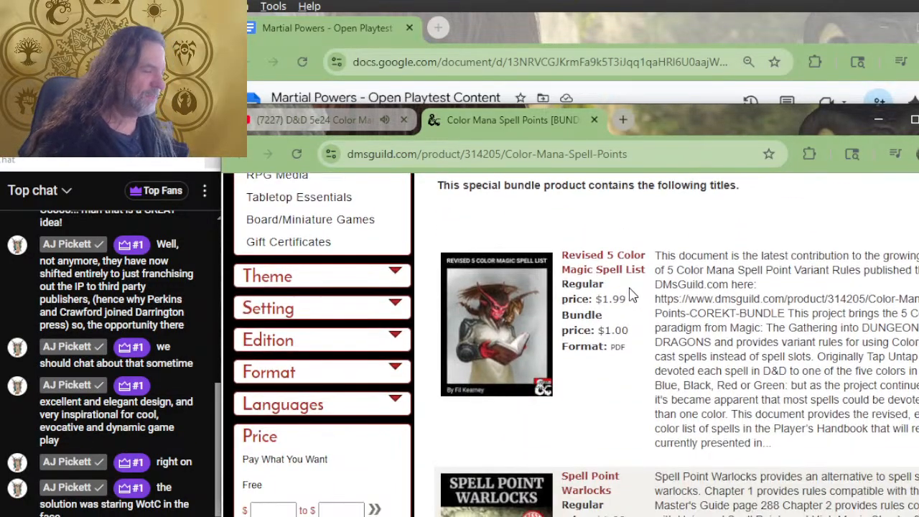
scroll(629, 294, "down", 3)
scroll(623, 306, "up", 2)
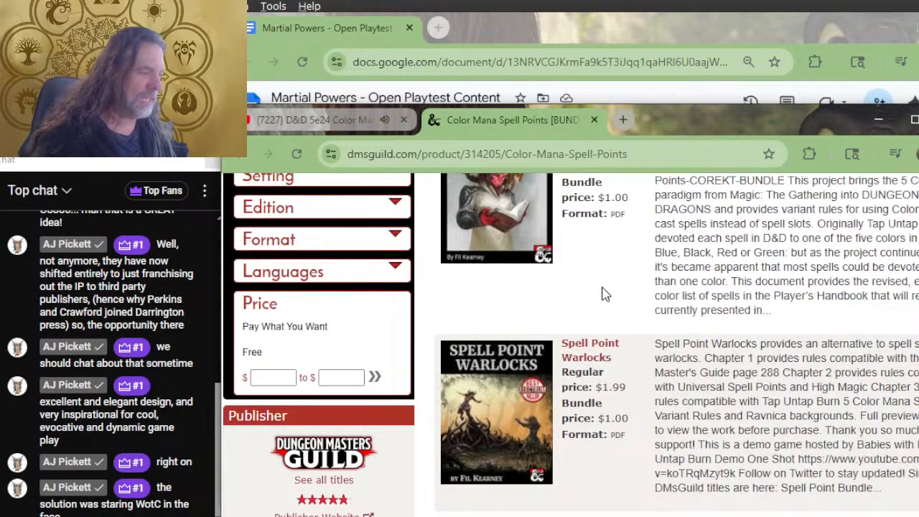
scroll(617, 300, "up", 2)
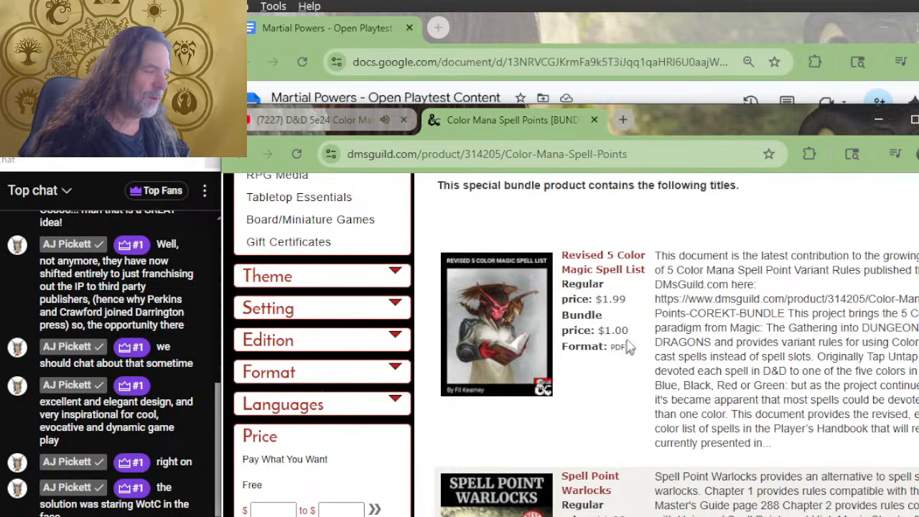
scroll(624, 352, "down", 8)
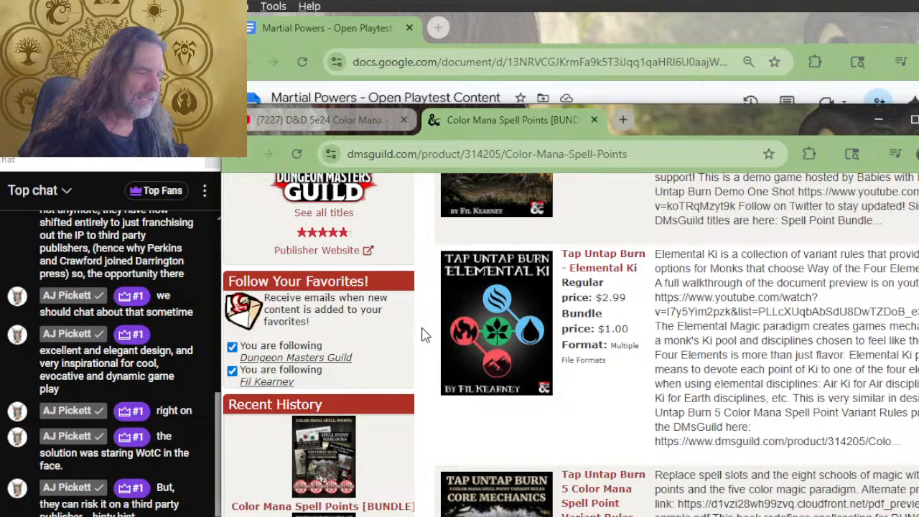
scroll(691, 407, "down", 4)
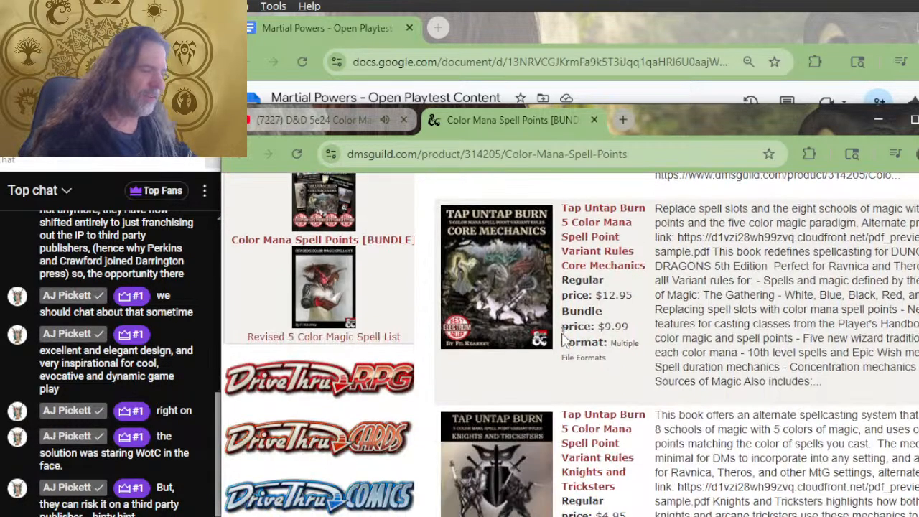
scroll(691, 407, "up", 8)
scroll(691, 343, "down", 4)
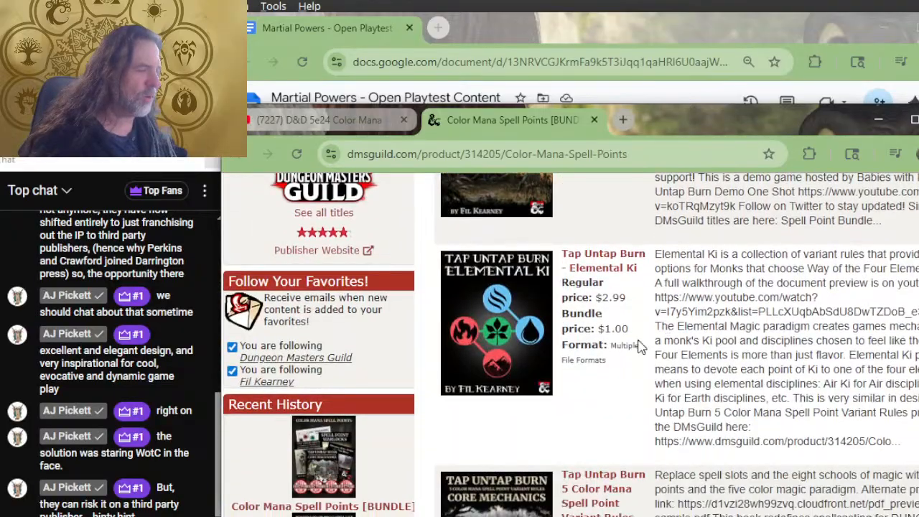
scroll(623, 352, "up", 8)
scroll(548, 263, "down", 4)
scroll(546, 260, "up", 2)
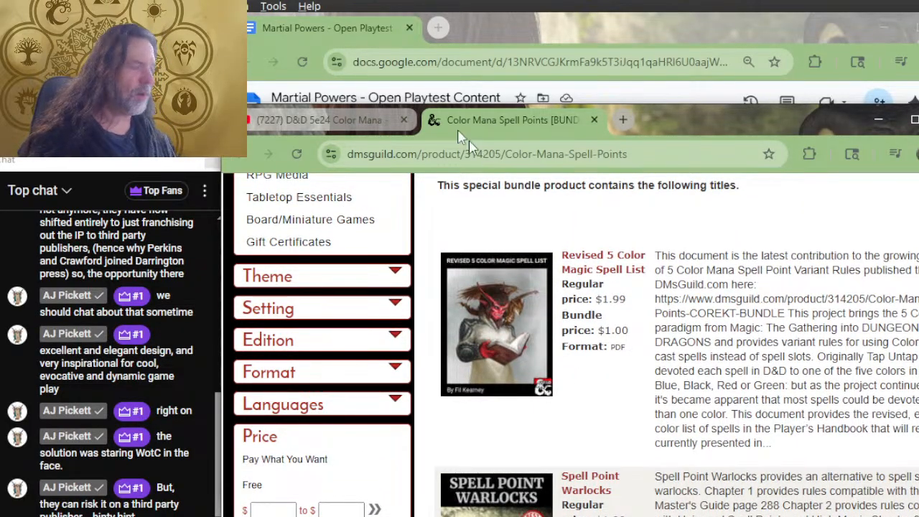
Close the DMsGuild bundle page and return to the Piety Benefits section of the playtest document
left_click(594, 121)
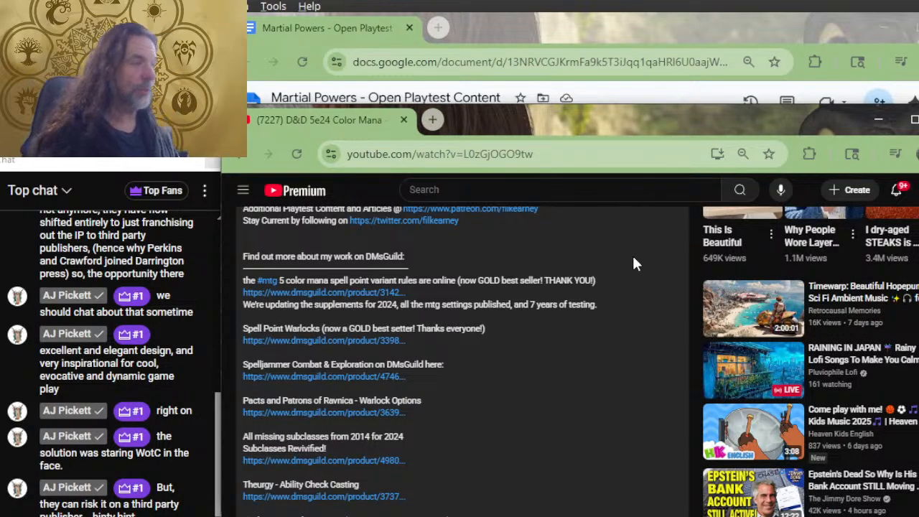
key("alt+Tab")
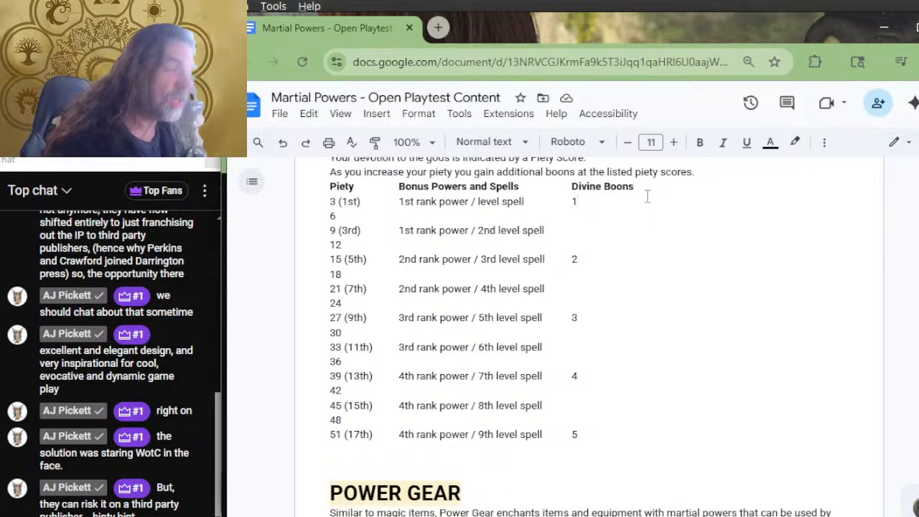
scroll(638, 294, "up", 2)
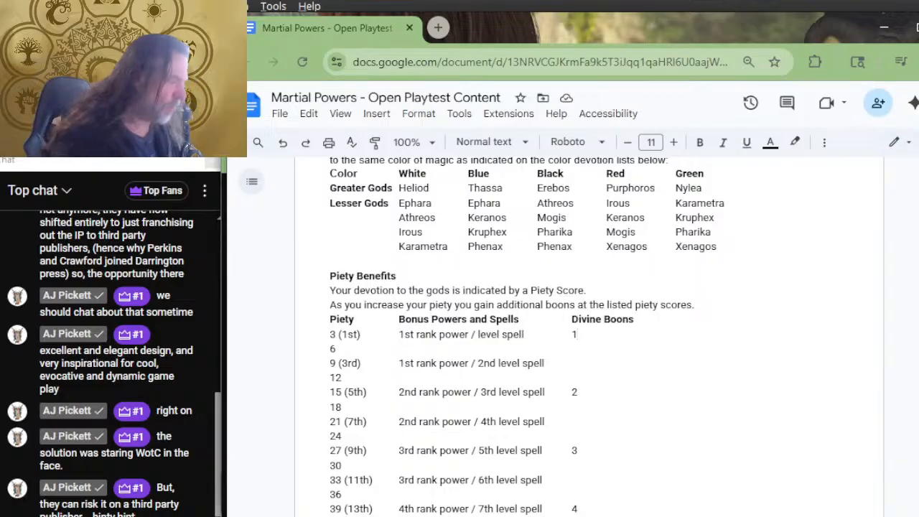
Bring up the YouTube stream window, move it slightly higher, and return to the playtest document
key("alt+Tab")
key("alt+Tab")
key("alt+Tab")
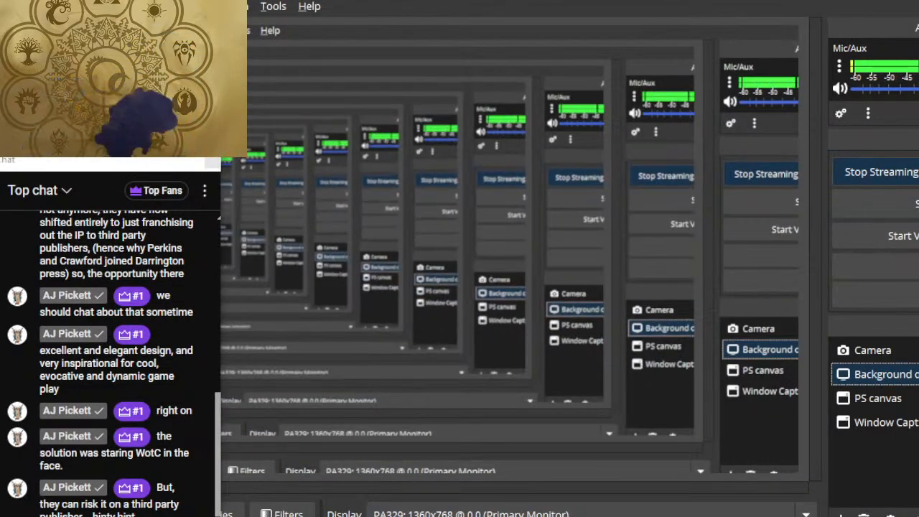
key("alt+Tab")
key("alt+Tab")
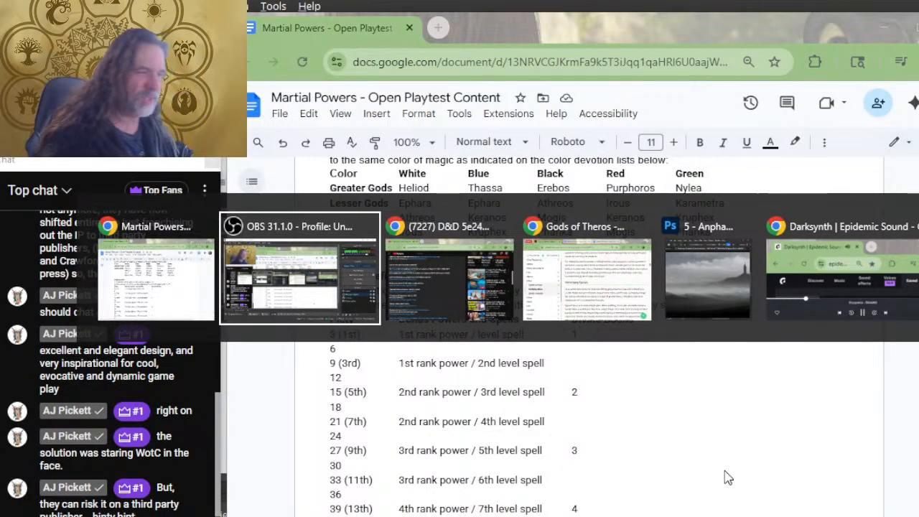
key("alt+Tab")
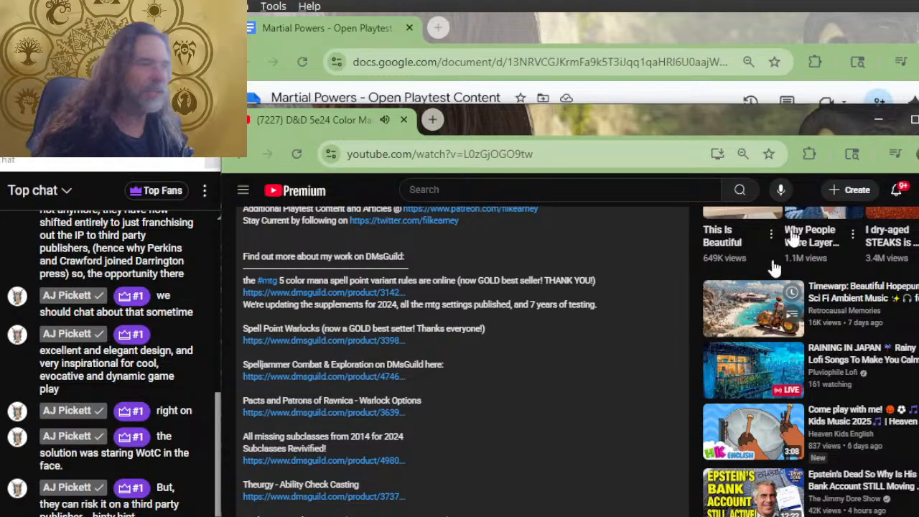
left_click_drag(678, 119, 671, 77)
key("alt+Tab")
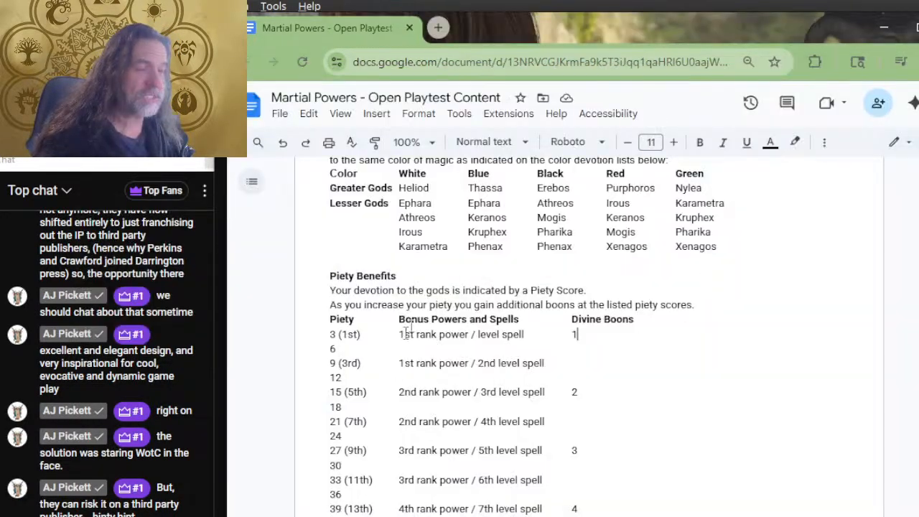
Review the color devotion lists alongside the Piety Benefits table in the Theros Piety section
scroll(543, 286, "up", 1)
scroll(460, 280, "down", 2)
scroll(407, 267, "up", 2)
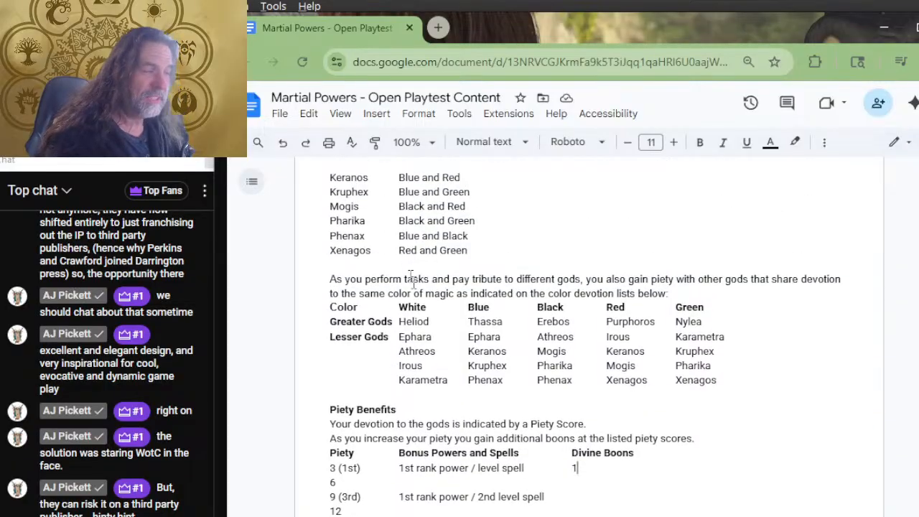
scroll(474, 226, "down", 3)
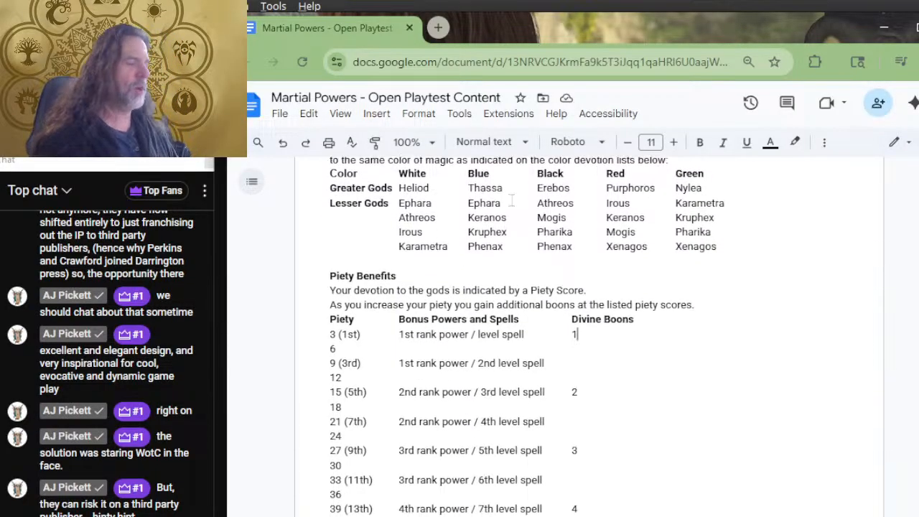
Look back through the college Bonus Powers tables to the Rakdos Guild Bonus Powers section
scroll(537, 273, "down", 5)
scroll(554, 302, "up", 9)
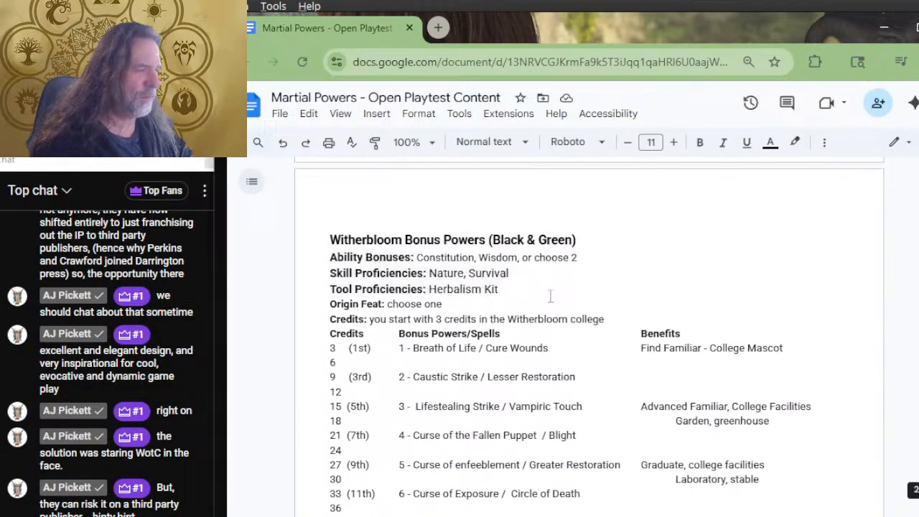
scroll(546, 273, "up", 10)
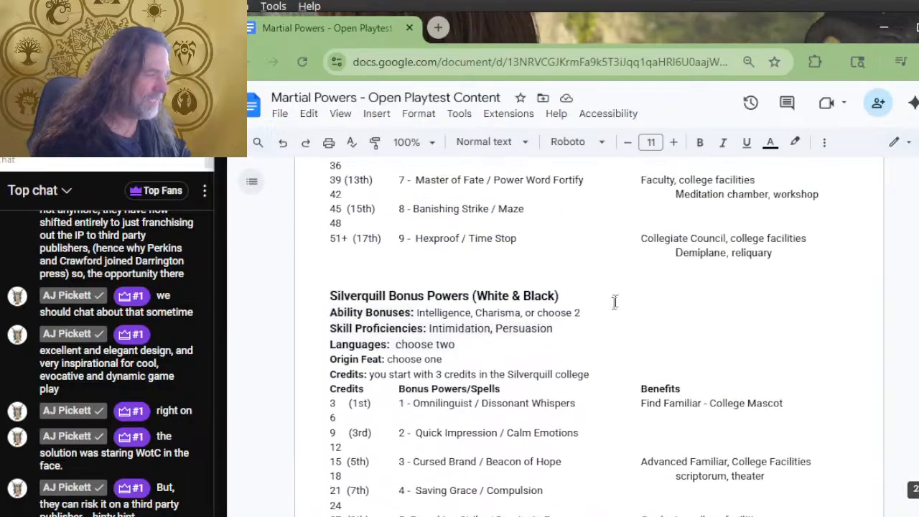
scroll(551, 279, "up", 12)
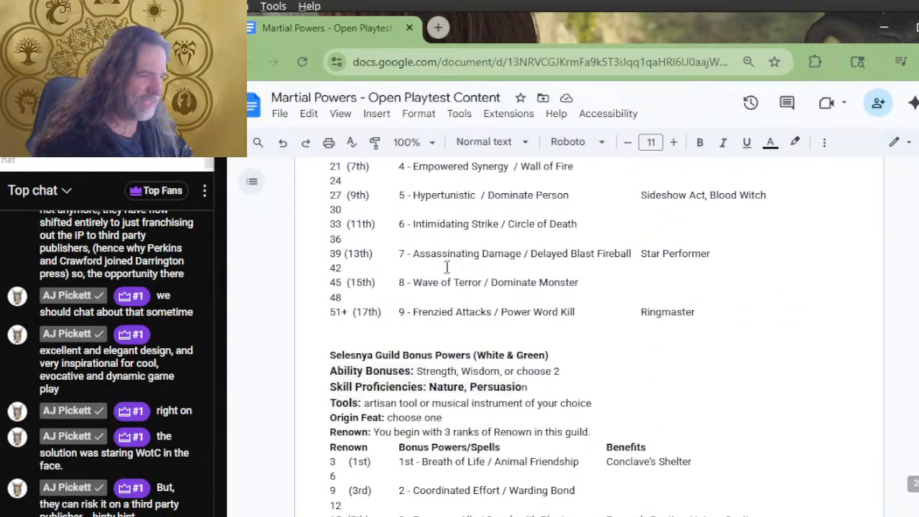
scroll(459, 262, "up", 3)
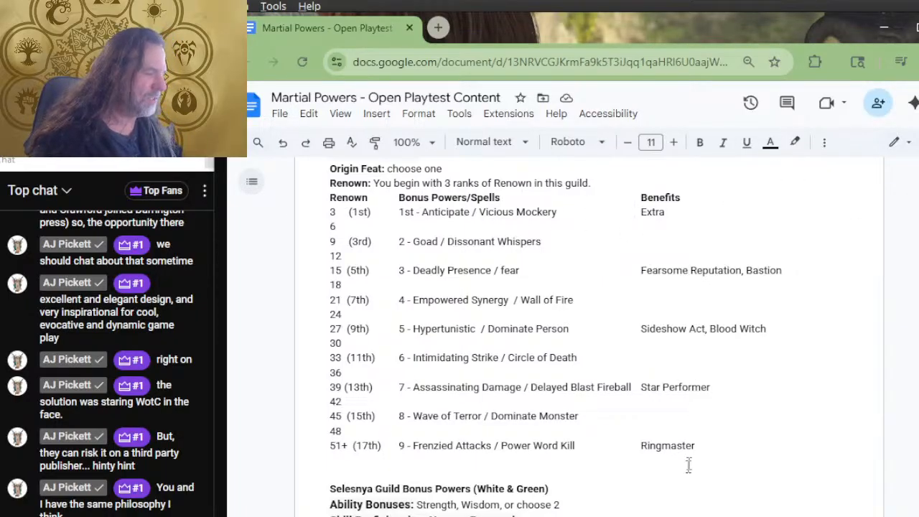
scroll(567, 302, "down", 7)
scroll(564, 333, "up", 10)
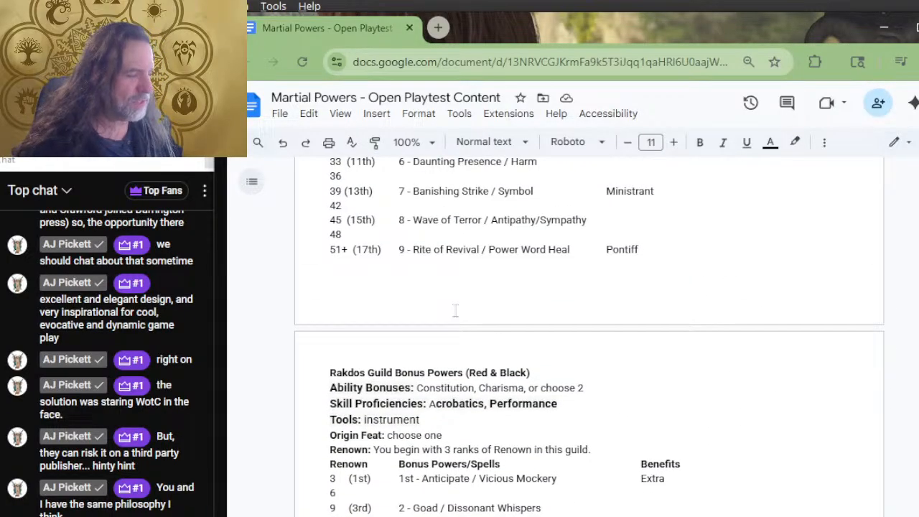
scroll(456, 310, "up", 3)
scroll(311, 316, "down", 3)
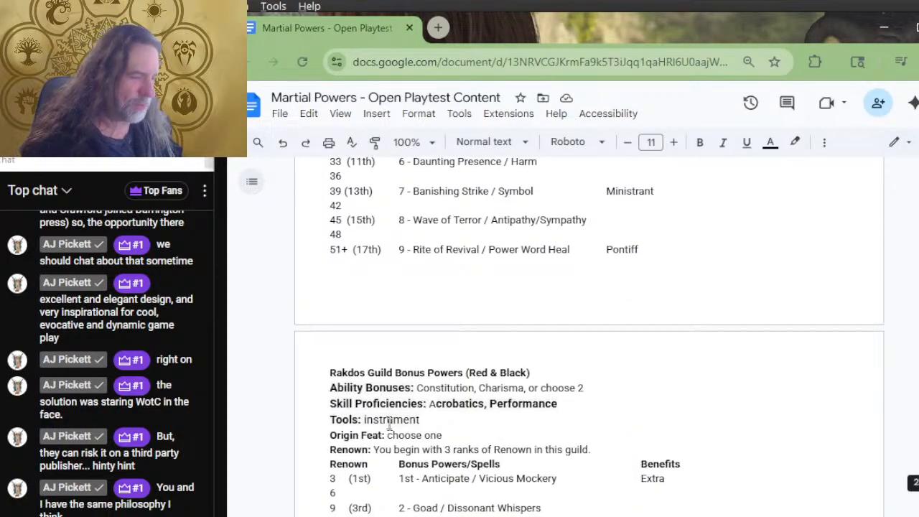
Examine the Rakdos Guild entry, checking its starting Renown ranks and the 3 (1st) row of its table
scroll(393, 345, "down", 2)
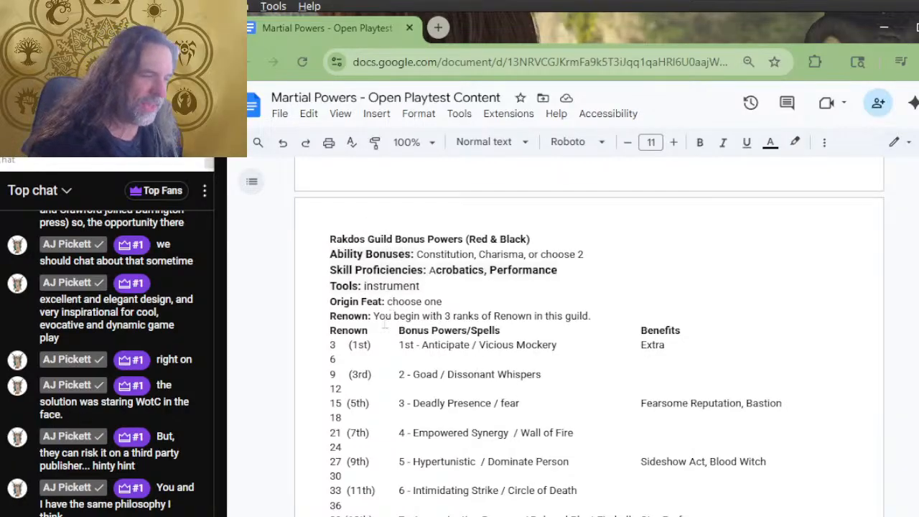
mouse_move(374, 244)
left_mouse_down()
mouse_move(375, 254)
mouse_move(376, 242)
left_mouse_up()
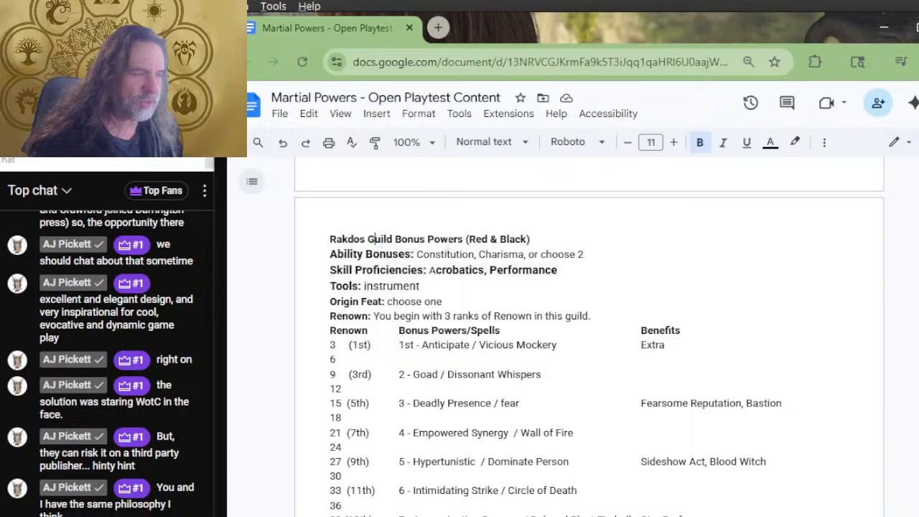
left_click_drag(354, 308, 445, 321)
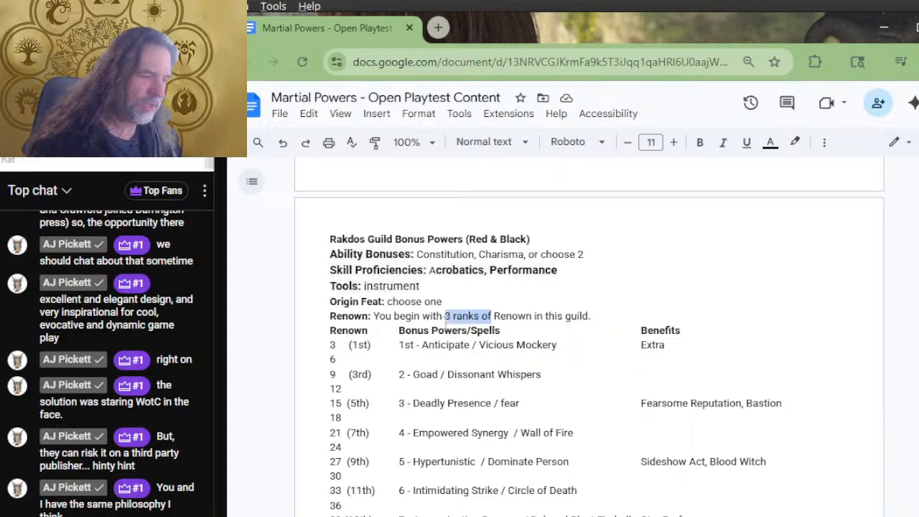
left_click_drag(335, 344, 371, 345)
scroll(471, 344, "down", 20)
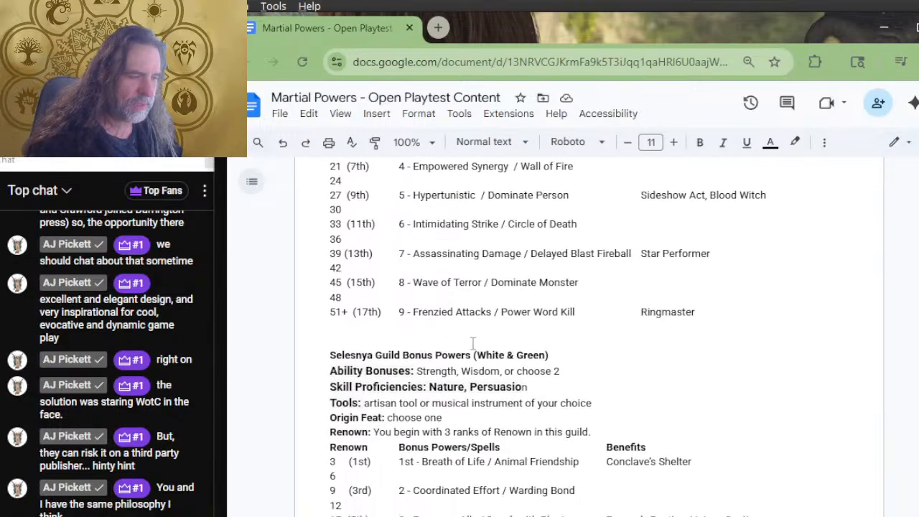
Review the Lorehold and Quandrix Bonus Powers tables, checking the credits, power and spell in Quandrix's 51+ (17th) row
scroll(487, 305, "down", 11)
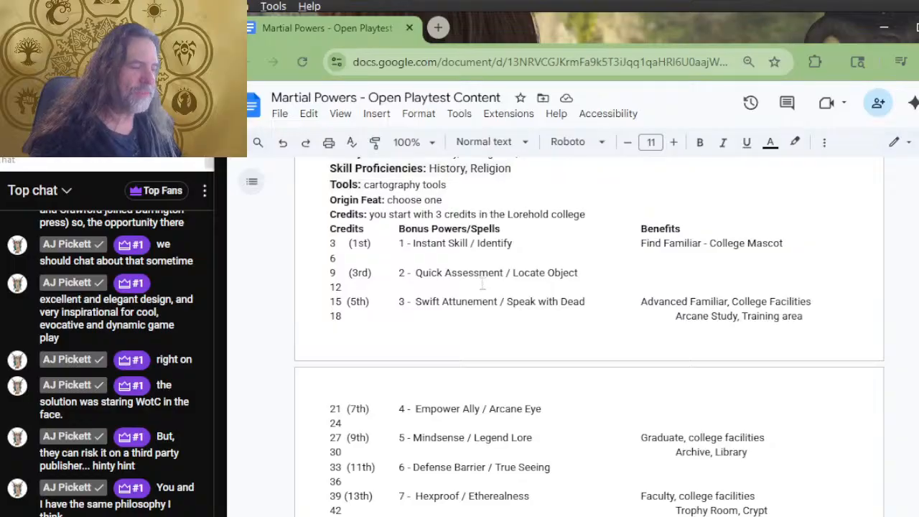
scroll(483, 282, "up", 2)
scroll(484, 282, "down", 10)
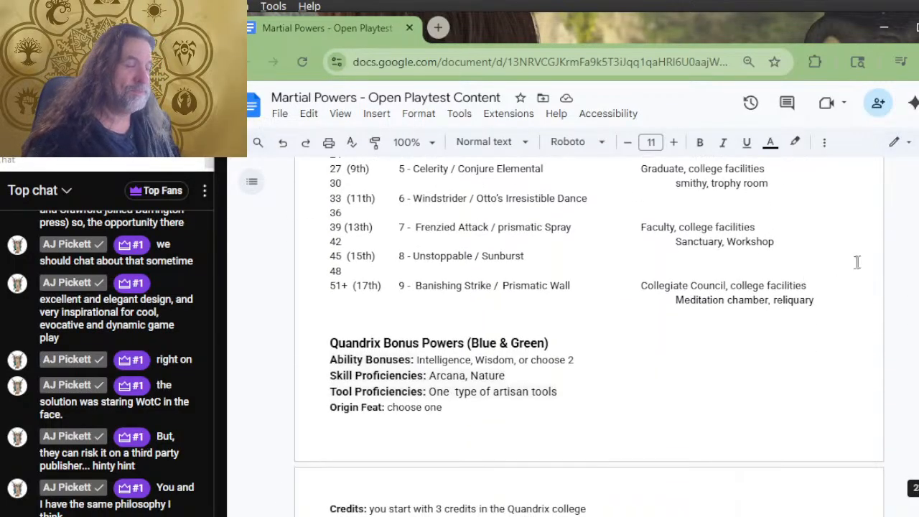
scroll(702, 299, "down", 2)
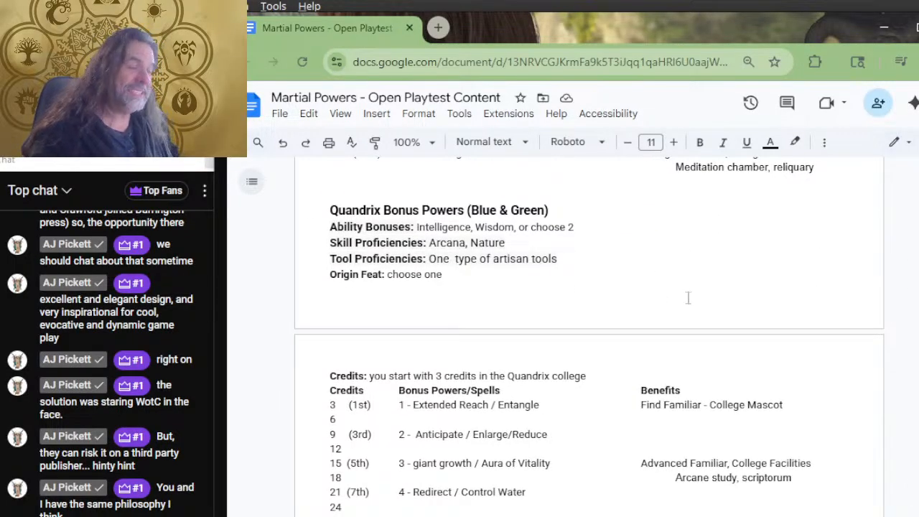
scroll(540, 227, "down", 2)
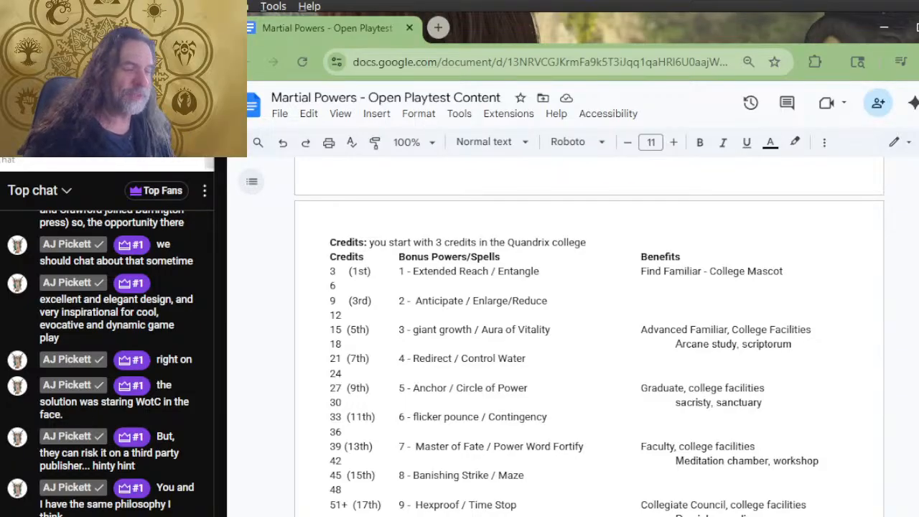
scroll(610, 243, "down", 2)
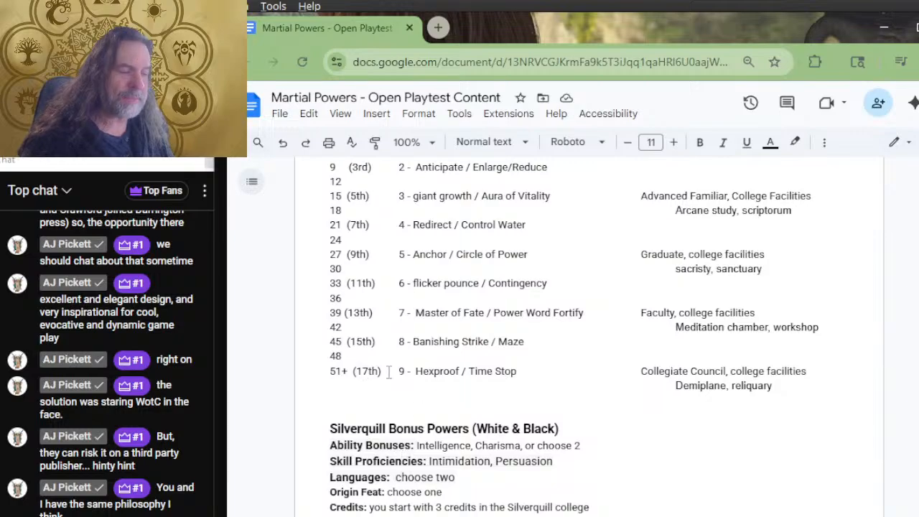
left_click_drag(382, 372, 336, 374)
left_click_drag(471, 373, 399, 372)
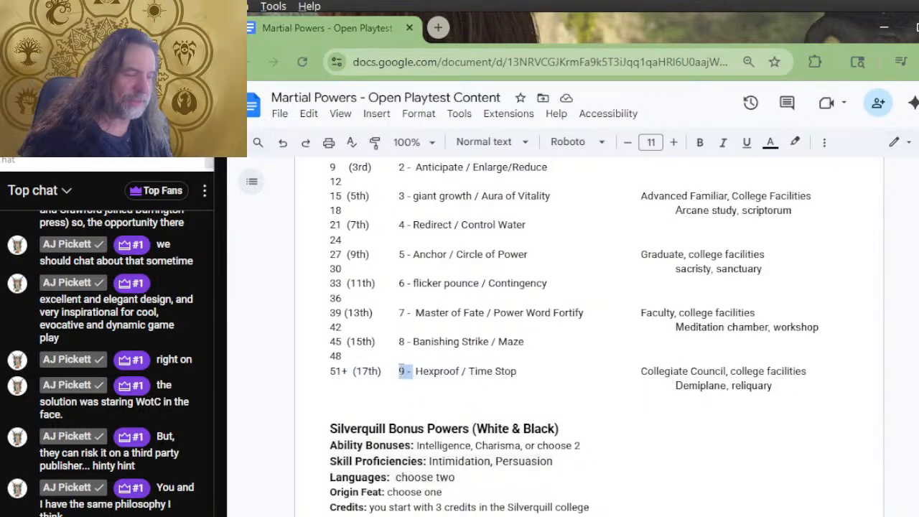
left_click_drag(507, 373, 434, 373)
Return past the Witherbloom table to the Theros Piety color devotion lists and place the cursor in the White heading
scroll(457, 367, "down", 20)
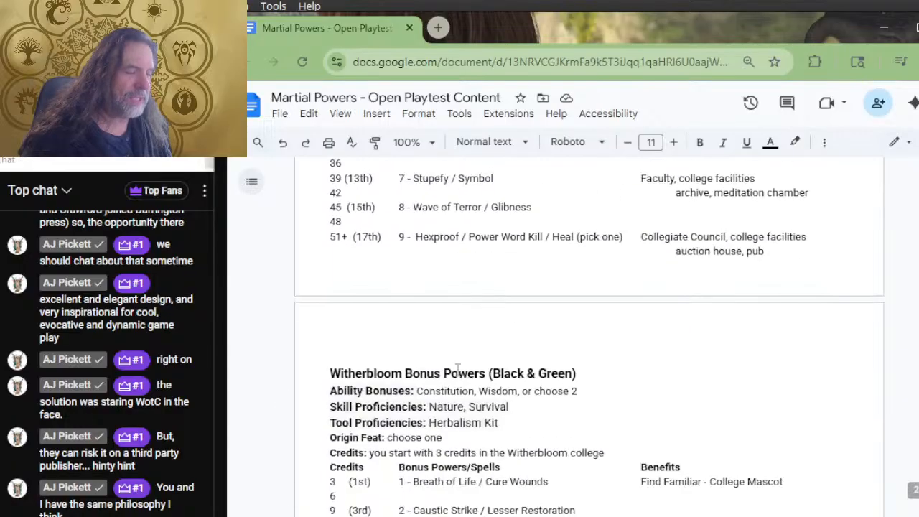
scroll(457, 365, "up", 5)
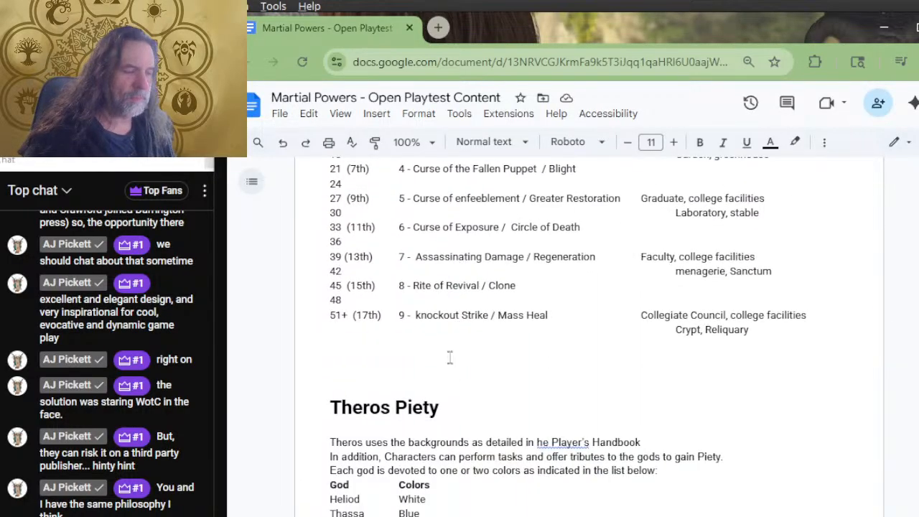
scroll(449, 342, "down", 2)
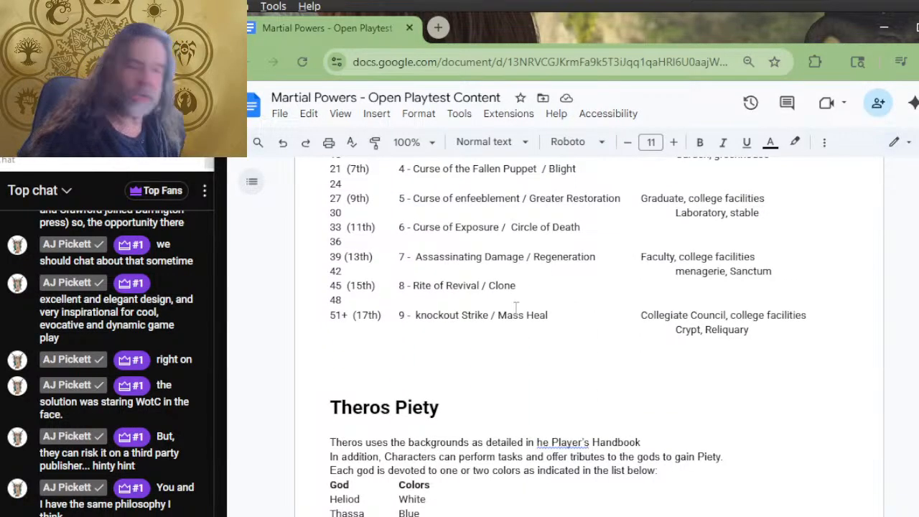
scroll(516, 308, "down", 8)
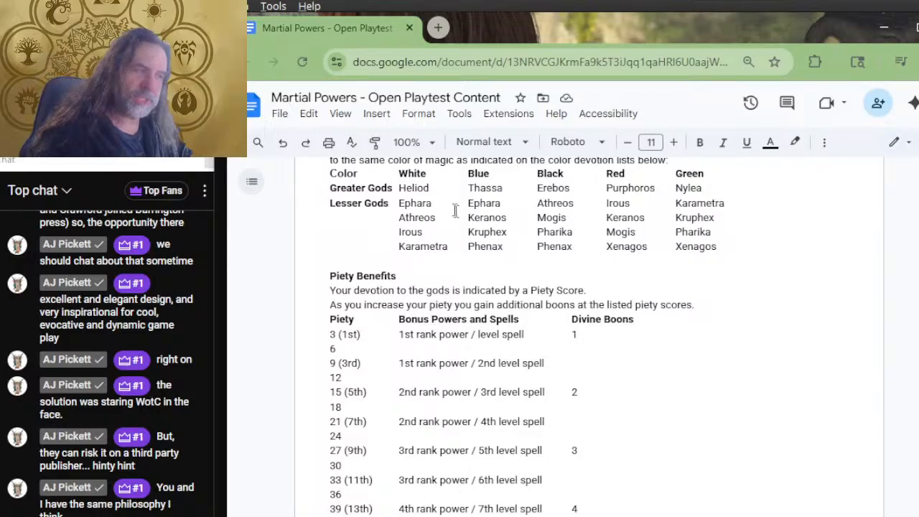
mouse_move(418, 174)
left_mouse_down()
mouse_move(416, 184)
mouse_move(410, 179)
left_mouse_up()
left_click(408, 176)
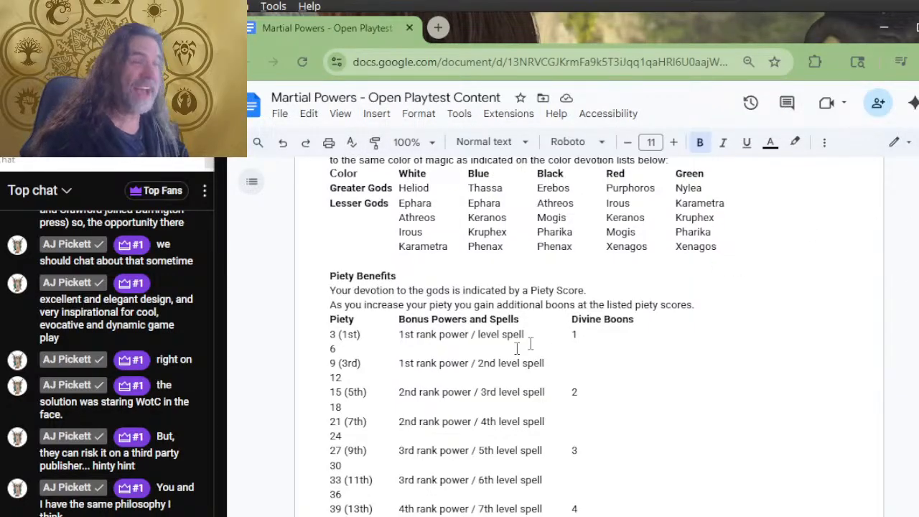
Review the full Piety Benefits table and place the cursor at the Divine Boons entry of the 3 (1st) row
mouse_move(126, 516)
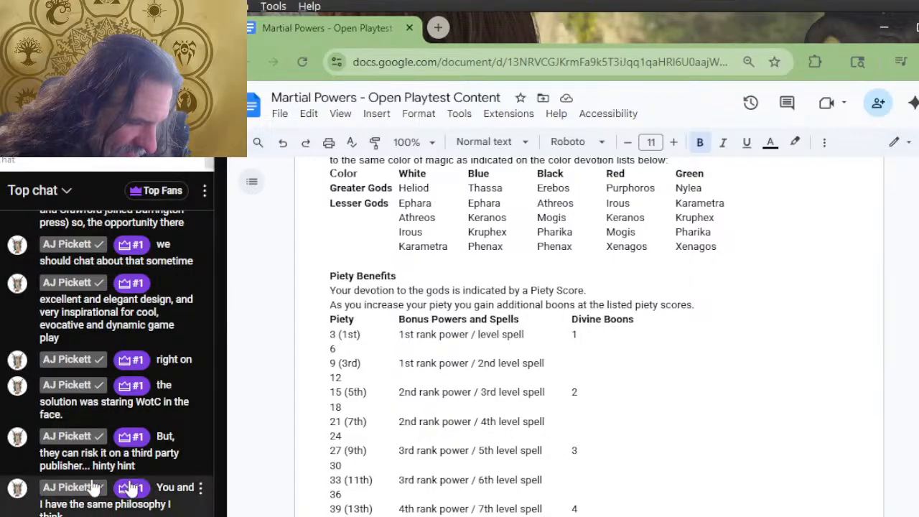
scroll(431, 424, "down", 4)
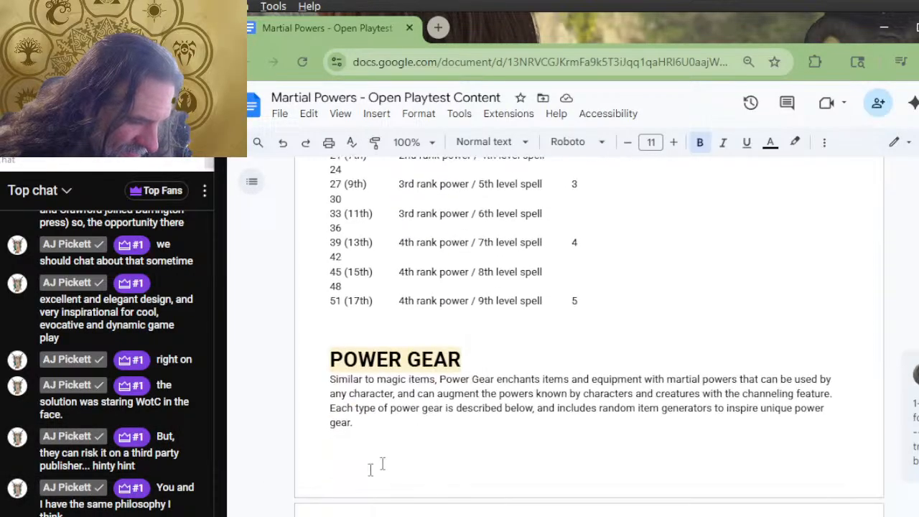
scroll(402, 380, "up", 2)
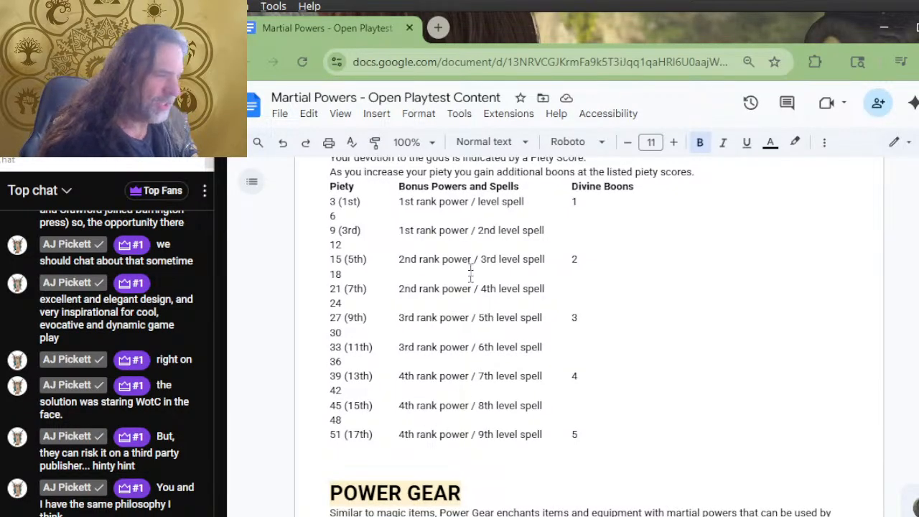
scroll(502, 302, "up", 2)
scroll(612, 246, "down", 2)
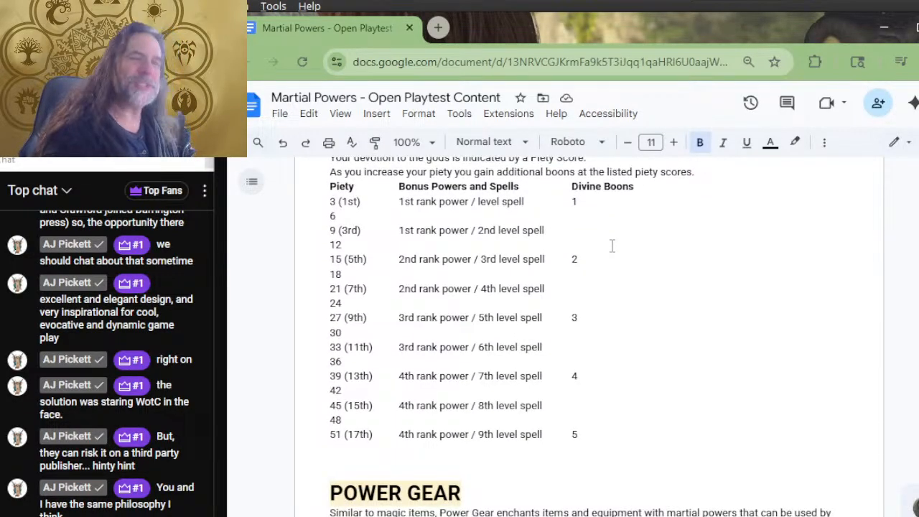
left_click(686, 191)
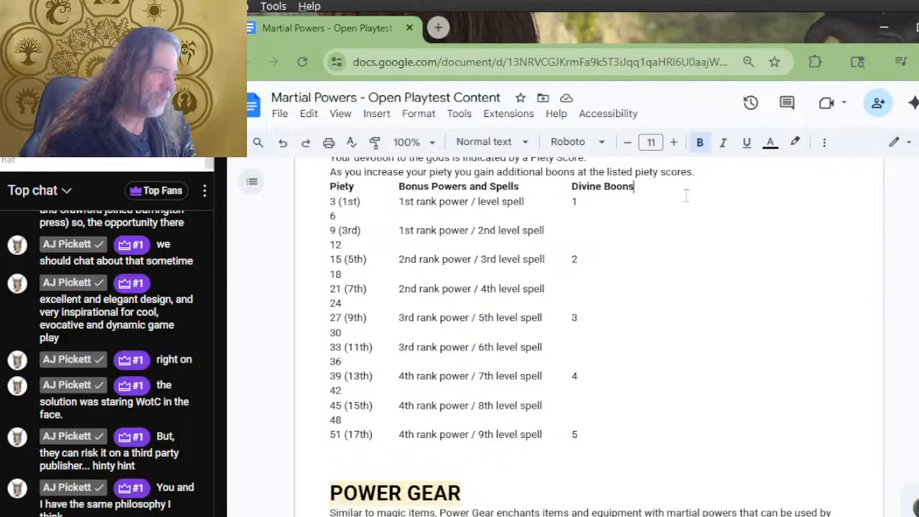
left_click(642, 204)
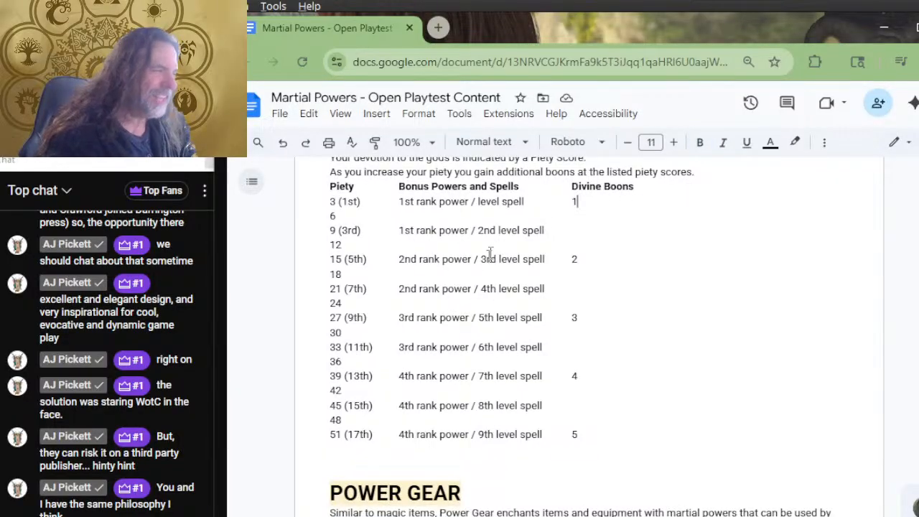
Switch to the browser window showing the Gods of Theros chapter on D&D Beyond
scroll(579, 231, "up", 2)
key("alt+Tab")
key("alt+Tab")
key("alt+Tab")
key("Tab")
key("alt+Tab")
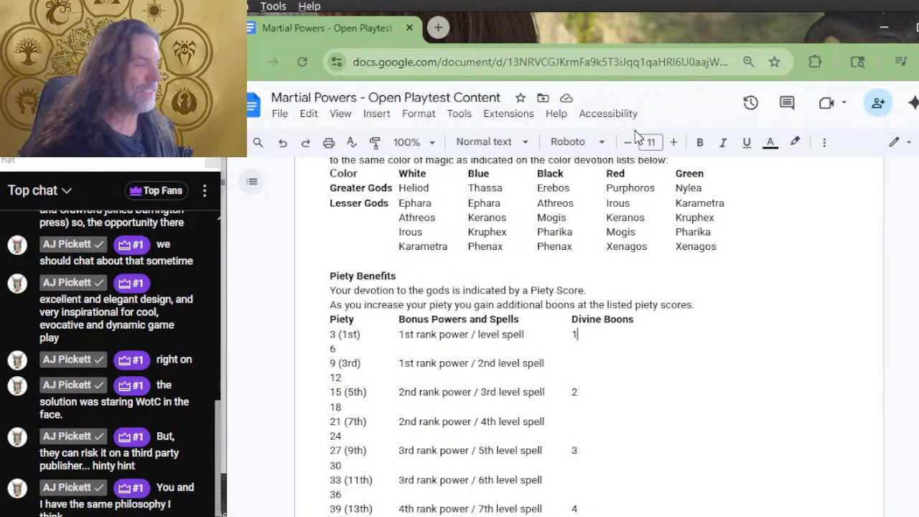
key("alt+Tab")
key("alt+Tab")
key("alt+Tab")
key("alt+Tab")
key("alt+Tab")
key("alt+Tab")
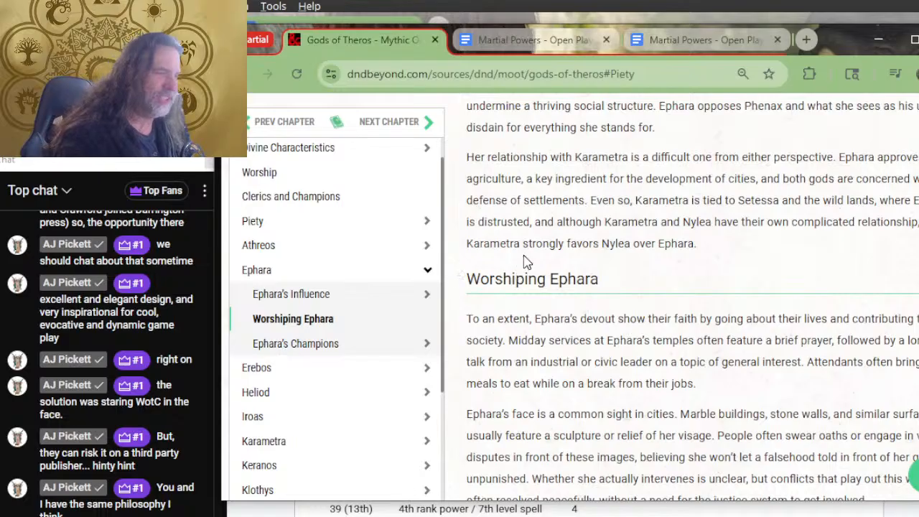
Read the Gods of Theros chapter from Worshiping Ephara through Myths of Ephara to the Ephara's Champions section
scroll(528, 255, "down", 2)
scroll(532, 249, "down", 2)
scroll(553, 237, "up", 4)
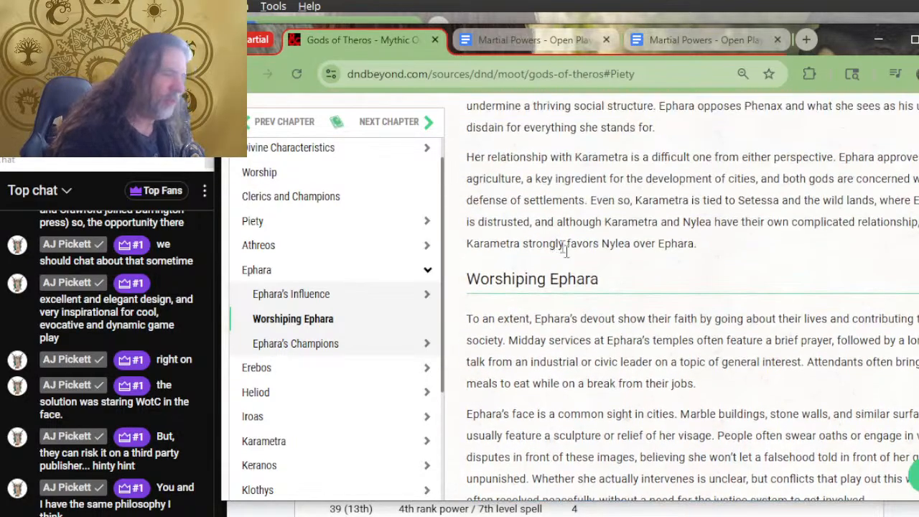
scroll(554, 221, "down", 1)
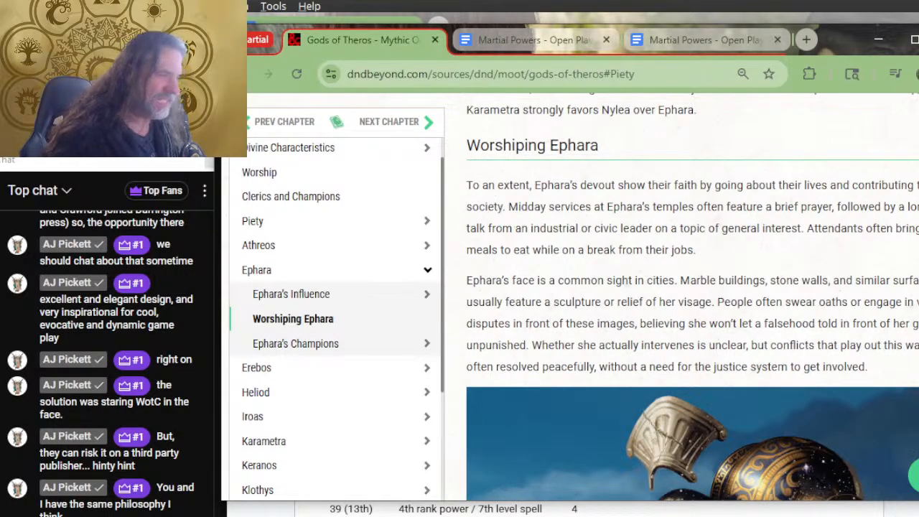
scroll(659, 269, "down", 8)
scroll(657, 271, "down", 2)
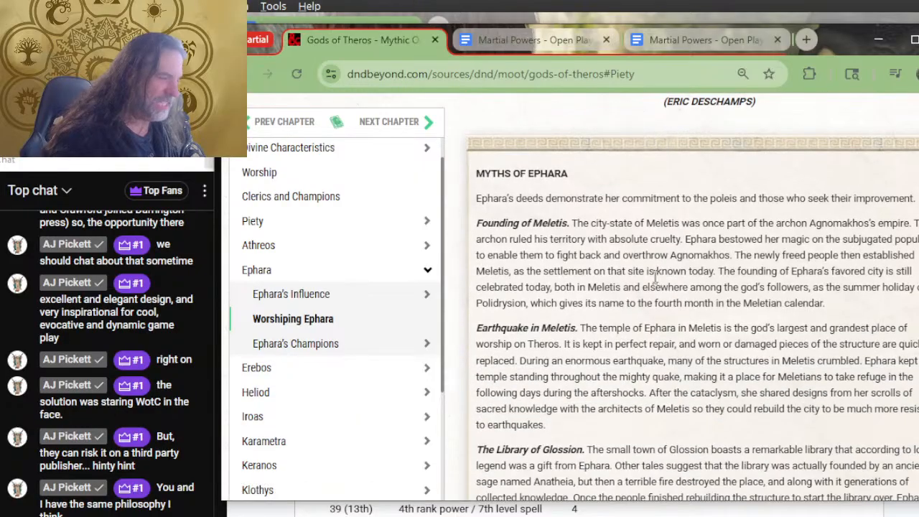
scroll(560, 241, "down", 6)
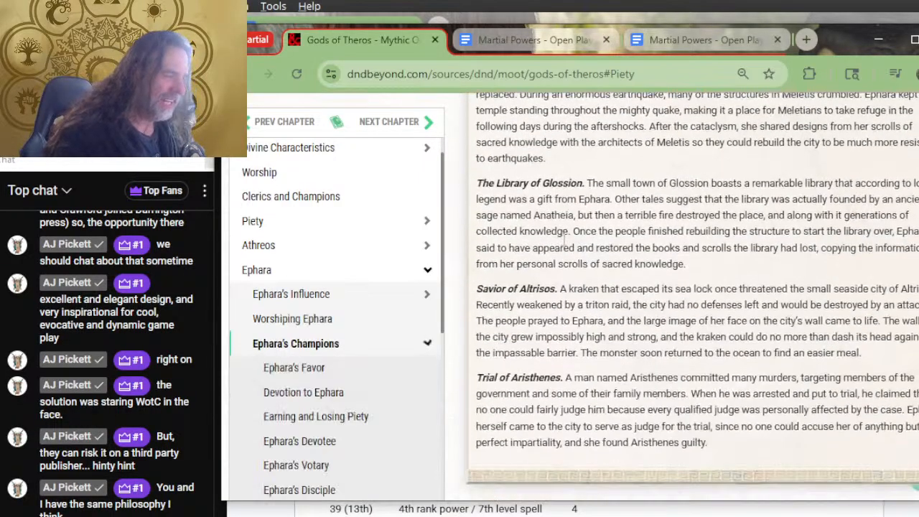
scroll(546, 230, "down", 2)
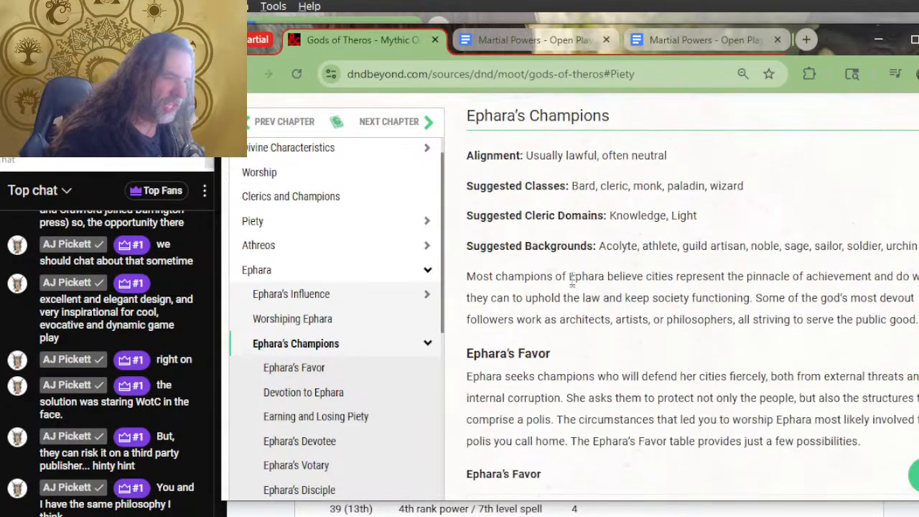
Review Ephara's Ideals, the rules for earning and losing piety, and her piety traits from Ephara's Devotee to Champion of the Polis
scroll(616, 321, "down", 2)
scroll(616, 237, "down", 8)
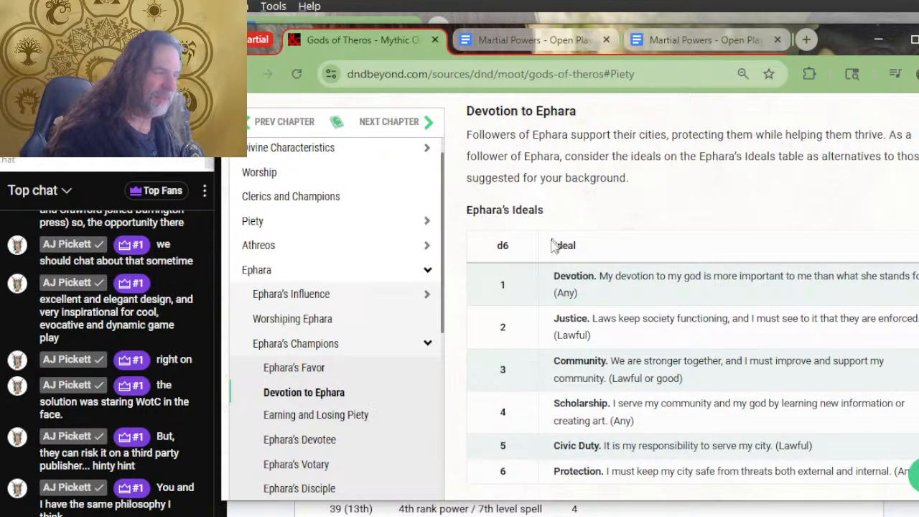
scroll(579, 186, "down", 2)
scroll(579, 186, "down", 4)
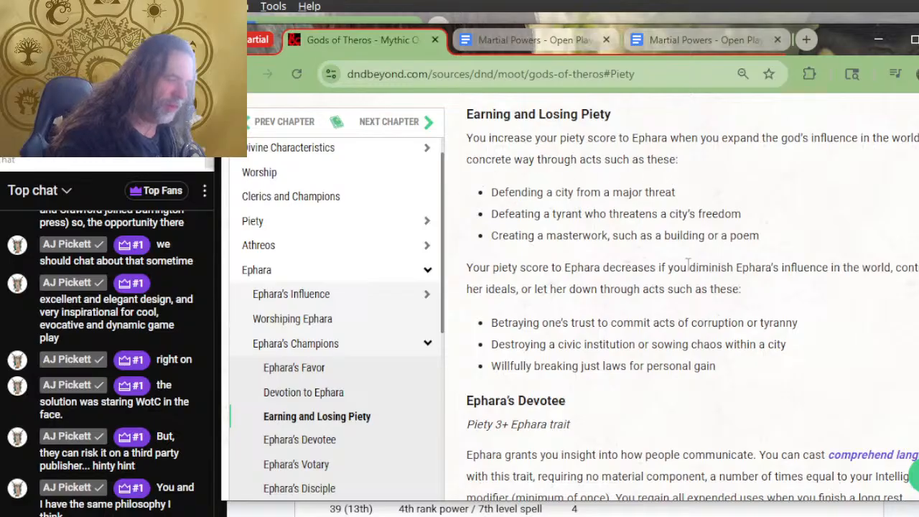
scroll(709, 362, "down", 4)
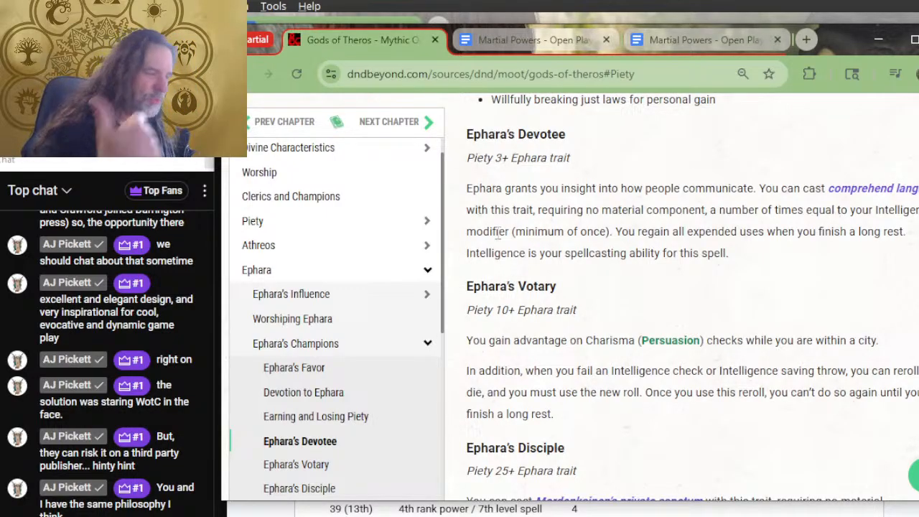
scroll(622, 208, "down", 4)
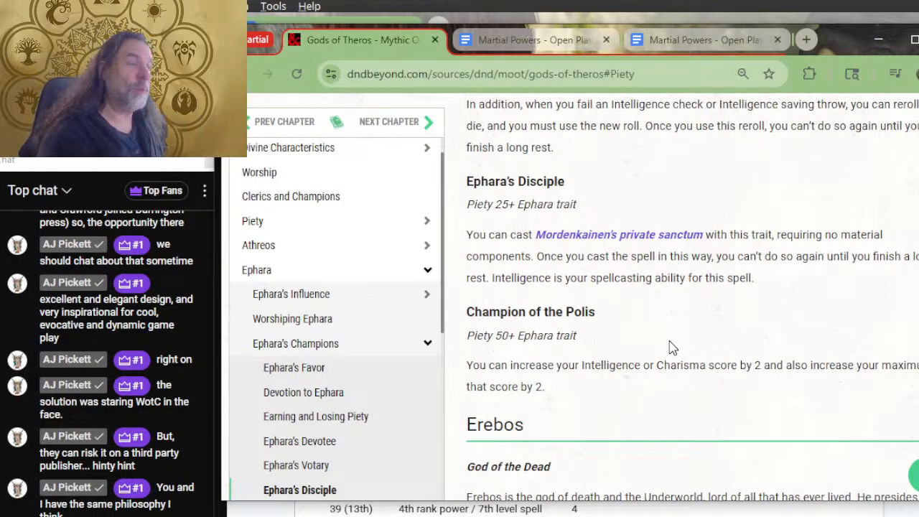
Compare the Piety Benefits table in the playtest document with Ephara's Votary, Disciple and Champion of the Polis traits on D&D Beyond
key("alt+Tab")
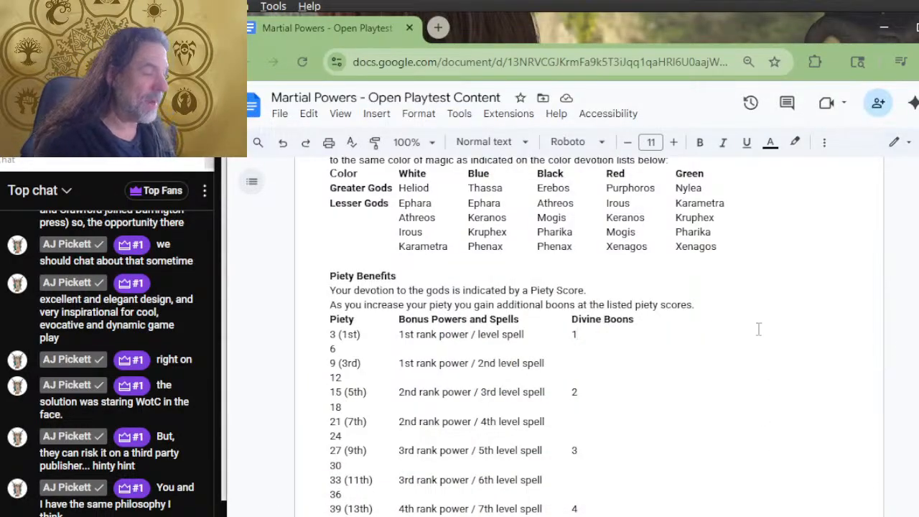
scroll(716, 431, "down", 3)
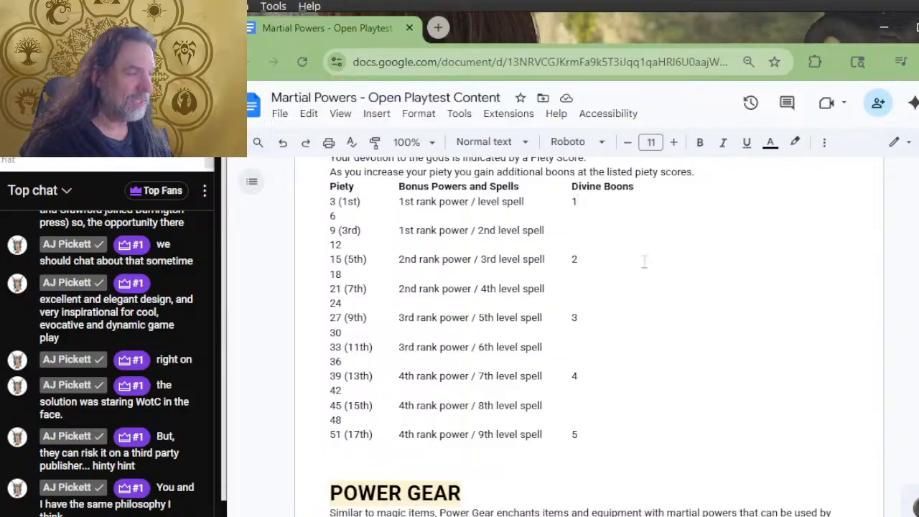
key("alt+Tab")
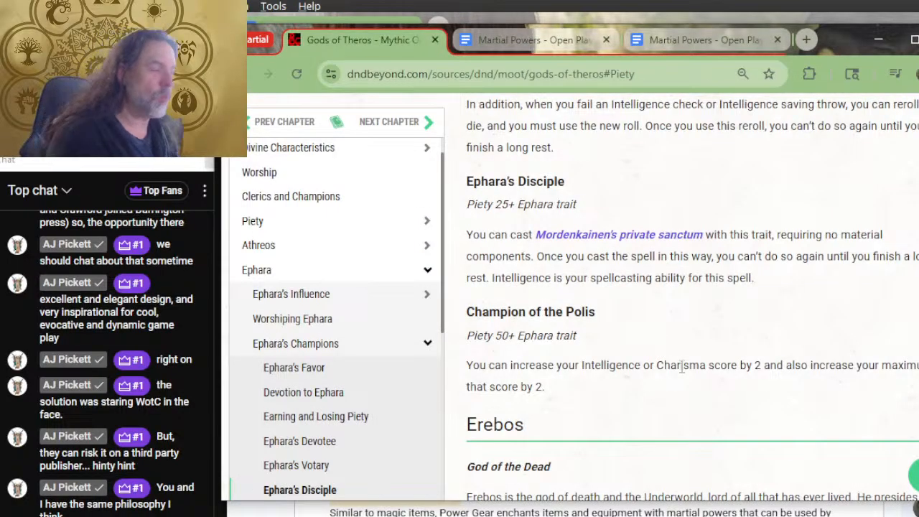
scroll(781, 263, "up", 2)
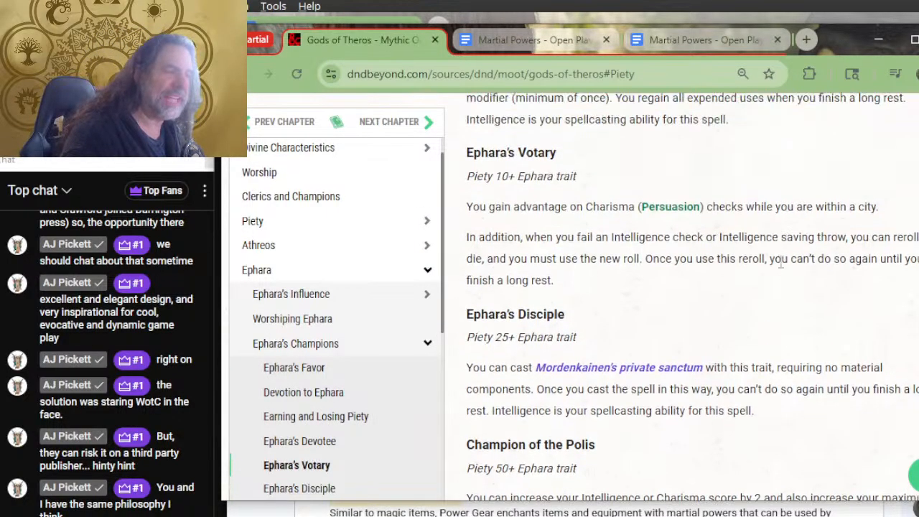
key("alt+Tab")
Check the document's color devotion lists and Divine Boons against the Ephara's Devotee and Ephara's Votary traits on D&D Beyond
key("alt+Tab")
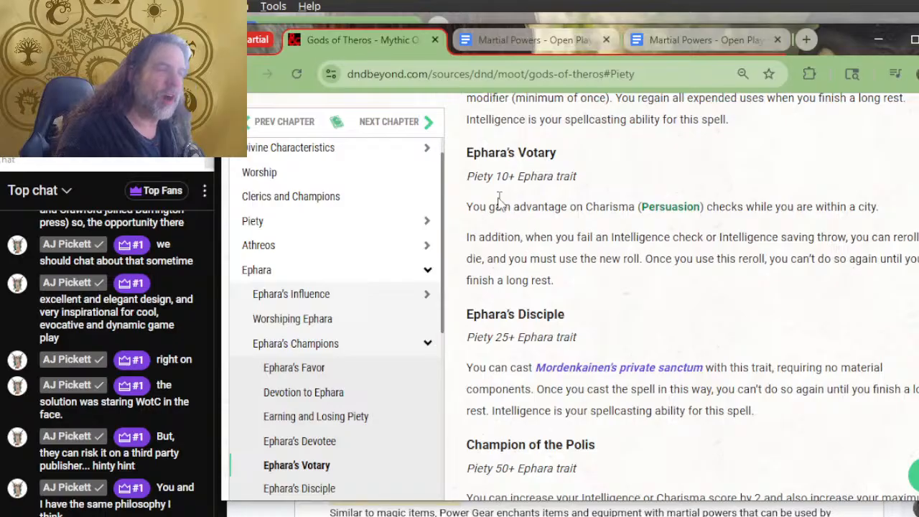
key("alt+Tab")
scroll(486, 229, "up", 5)
scroll(466, 273, "down", 3)
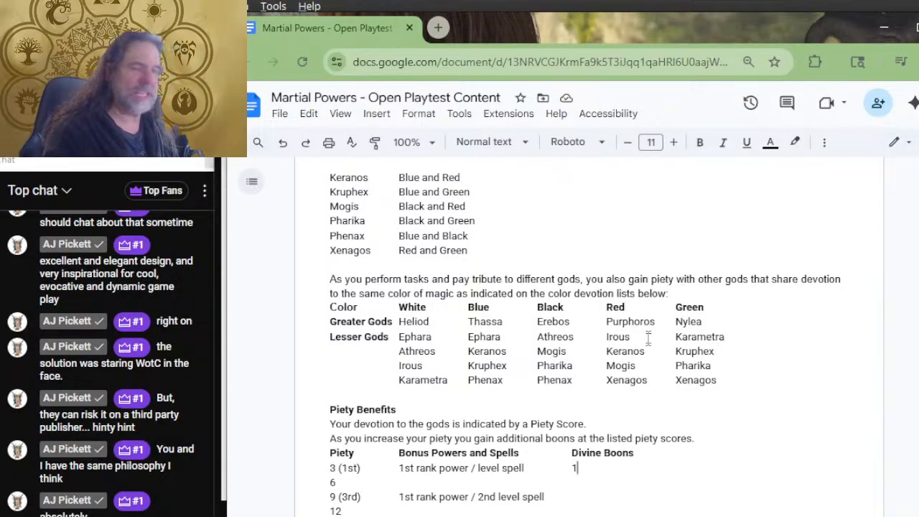
scroll(452, 246, "down", 2)
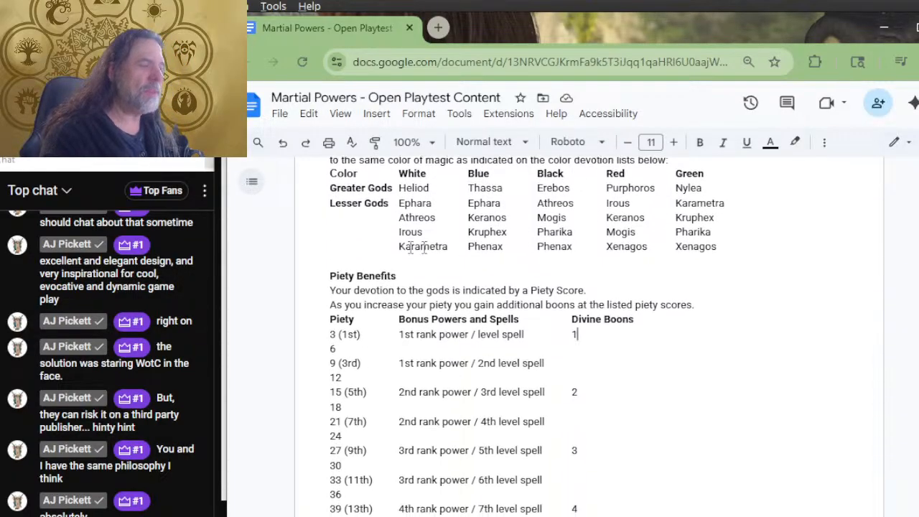
key("alt+Tab")
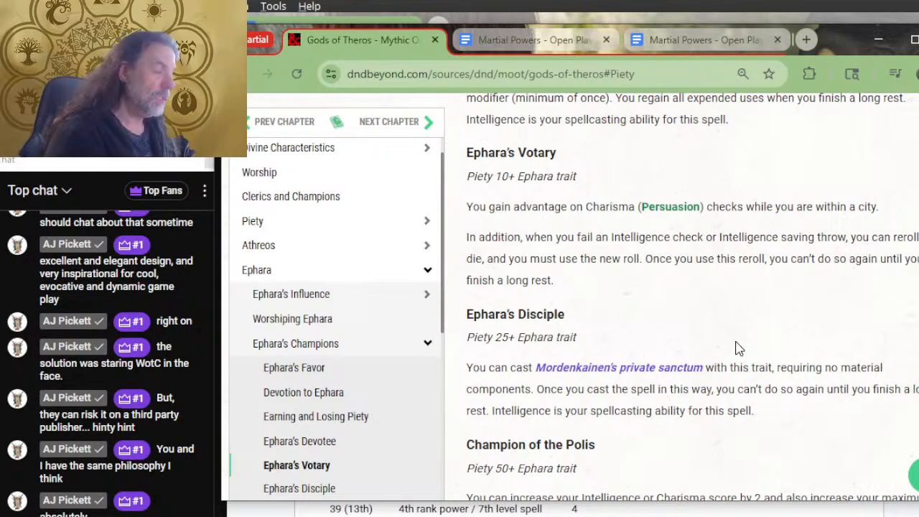
scroll(701, 322, "up", 2)
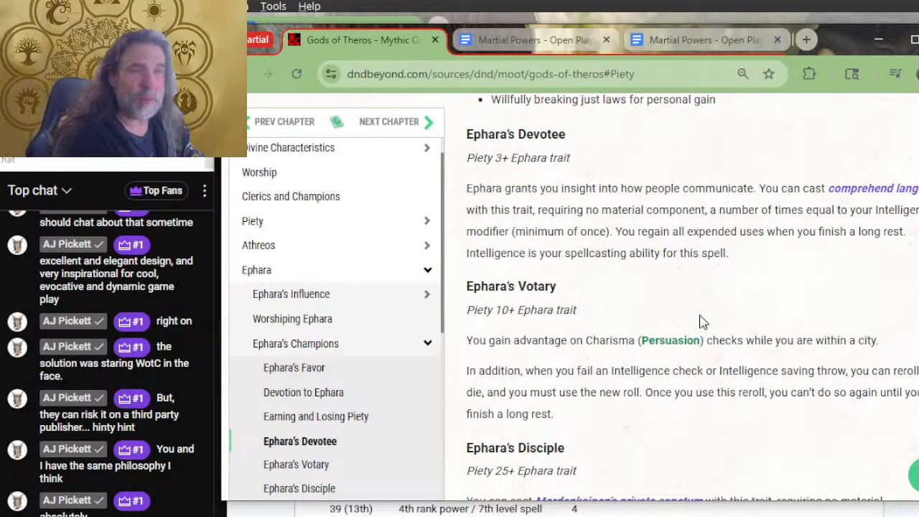